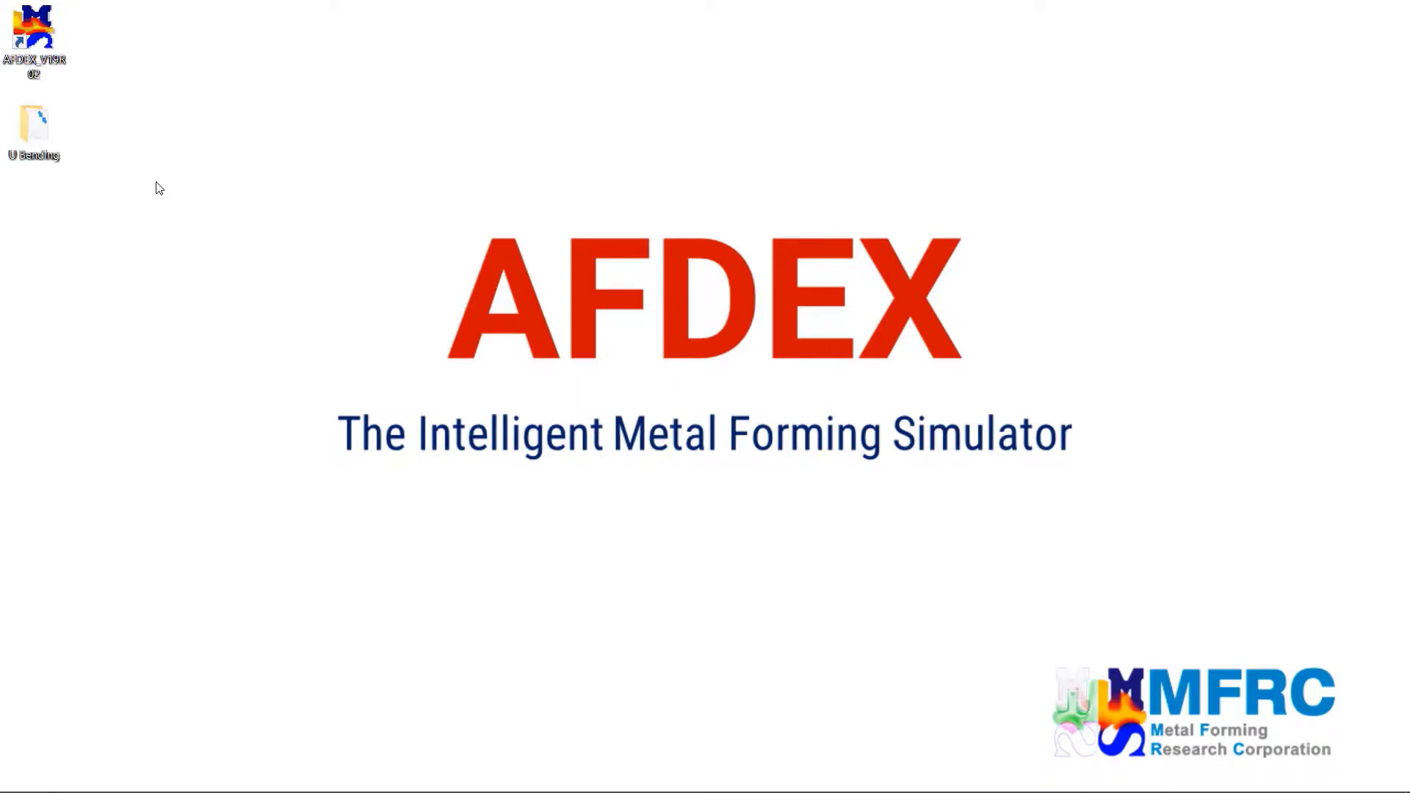
Launch AFDEX_V19R02 from its desktop icon after reviewing the U-bending problem slide
{"action": "double_click", "coordinate": [45, 45]}
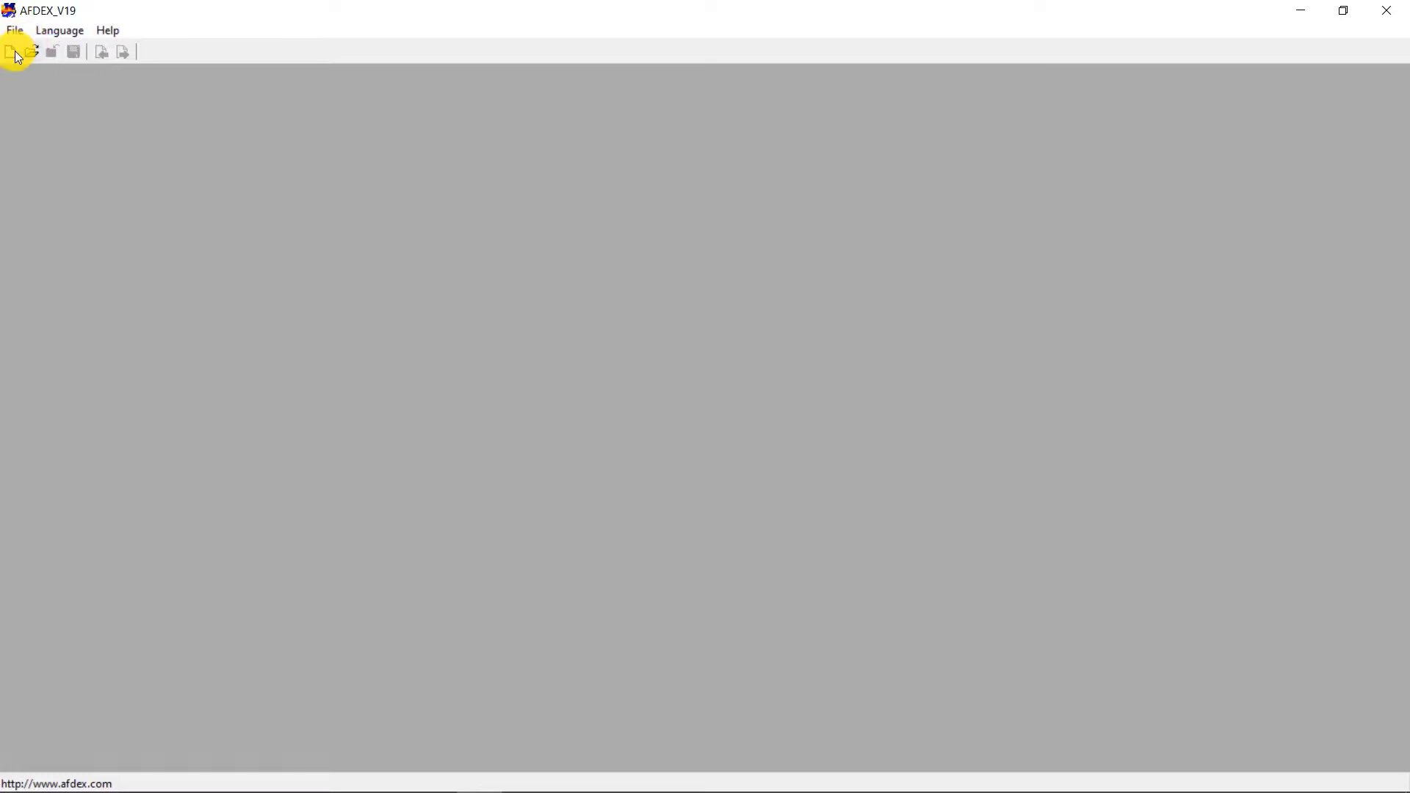
Create a new Plate Forging process set to 2D Plane-strain, Newton units and Elastoplastic deformation
{"action": "left_click", "coordinate": [13, 52]}
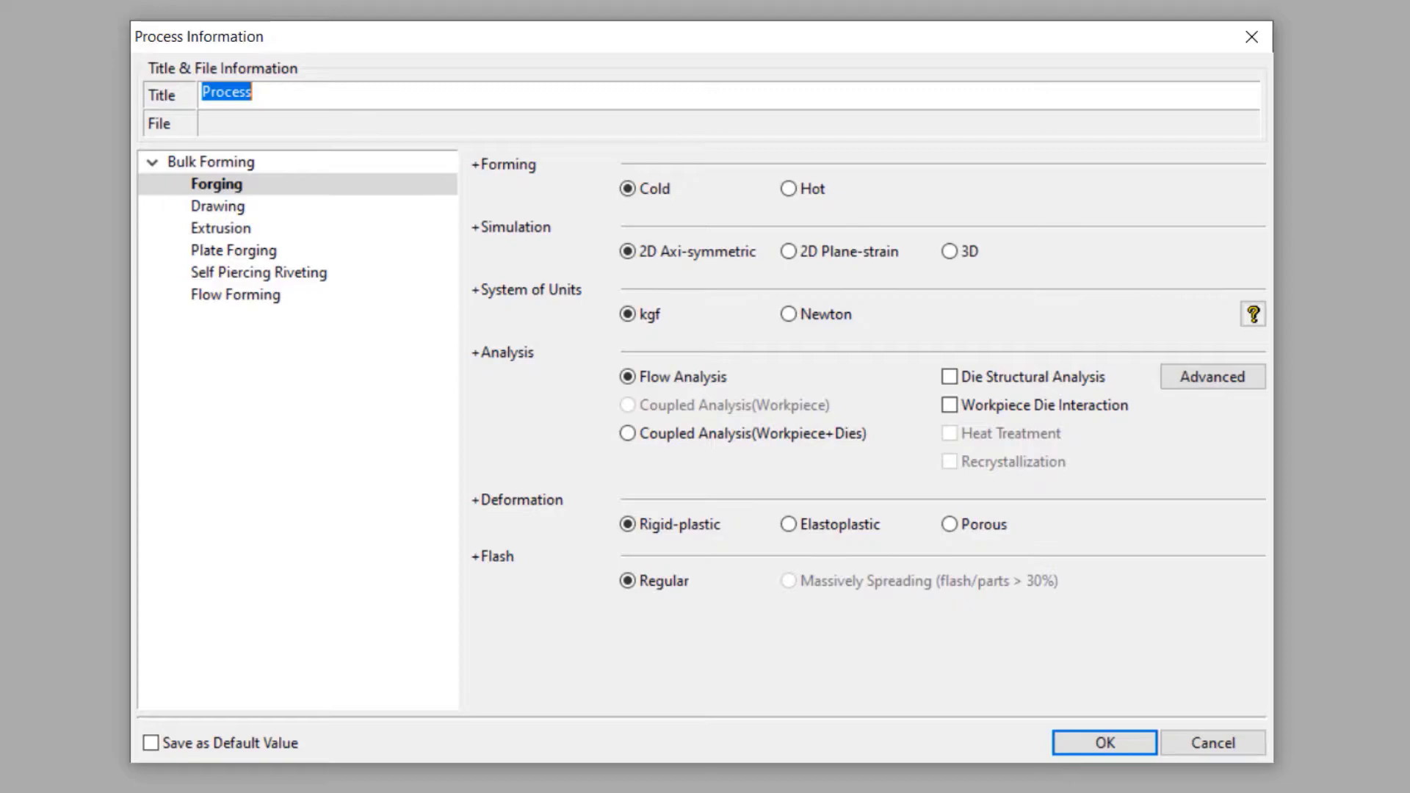
{"action": "left_click", "coordinate": [250, 259]}
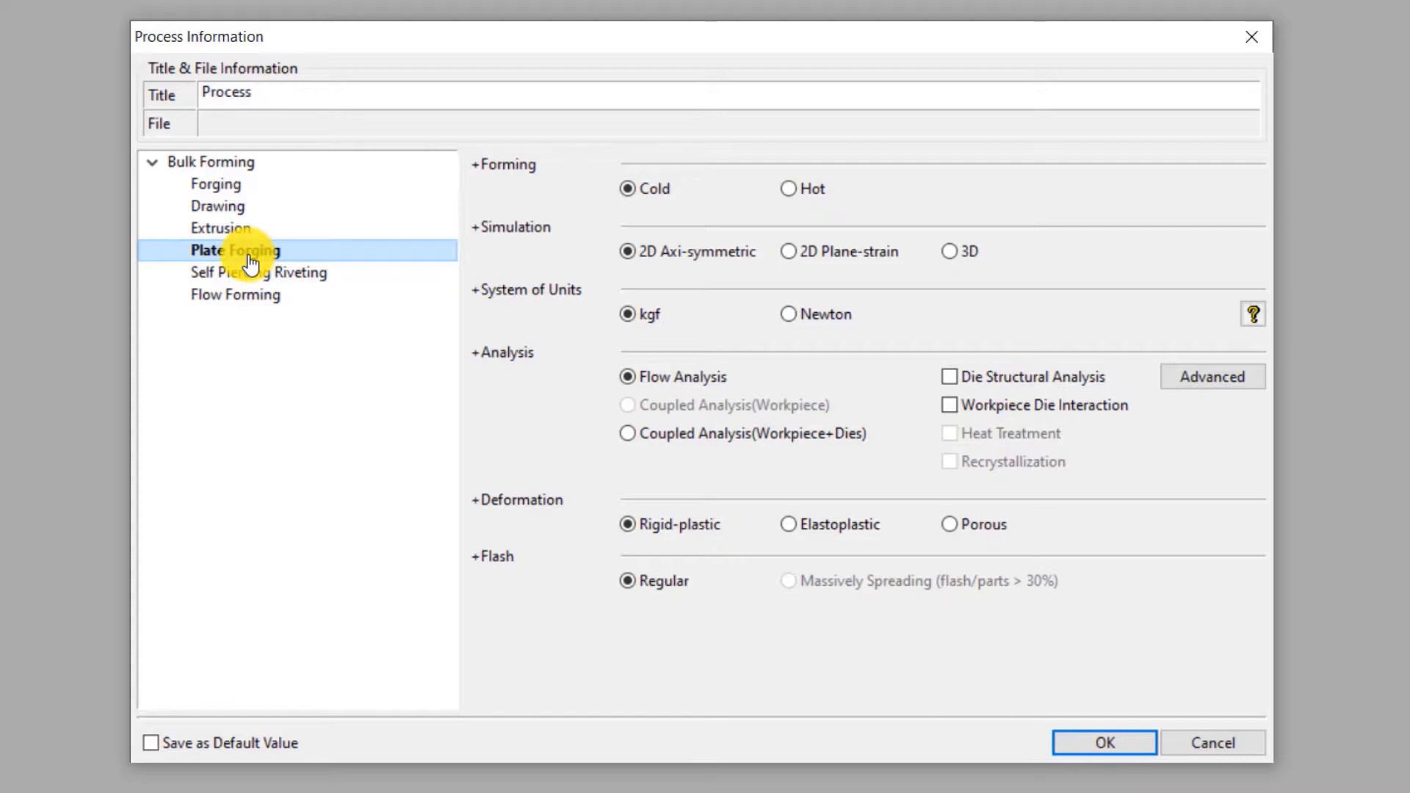
{"action": "left_click", "coordinate": [784, 251]}
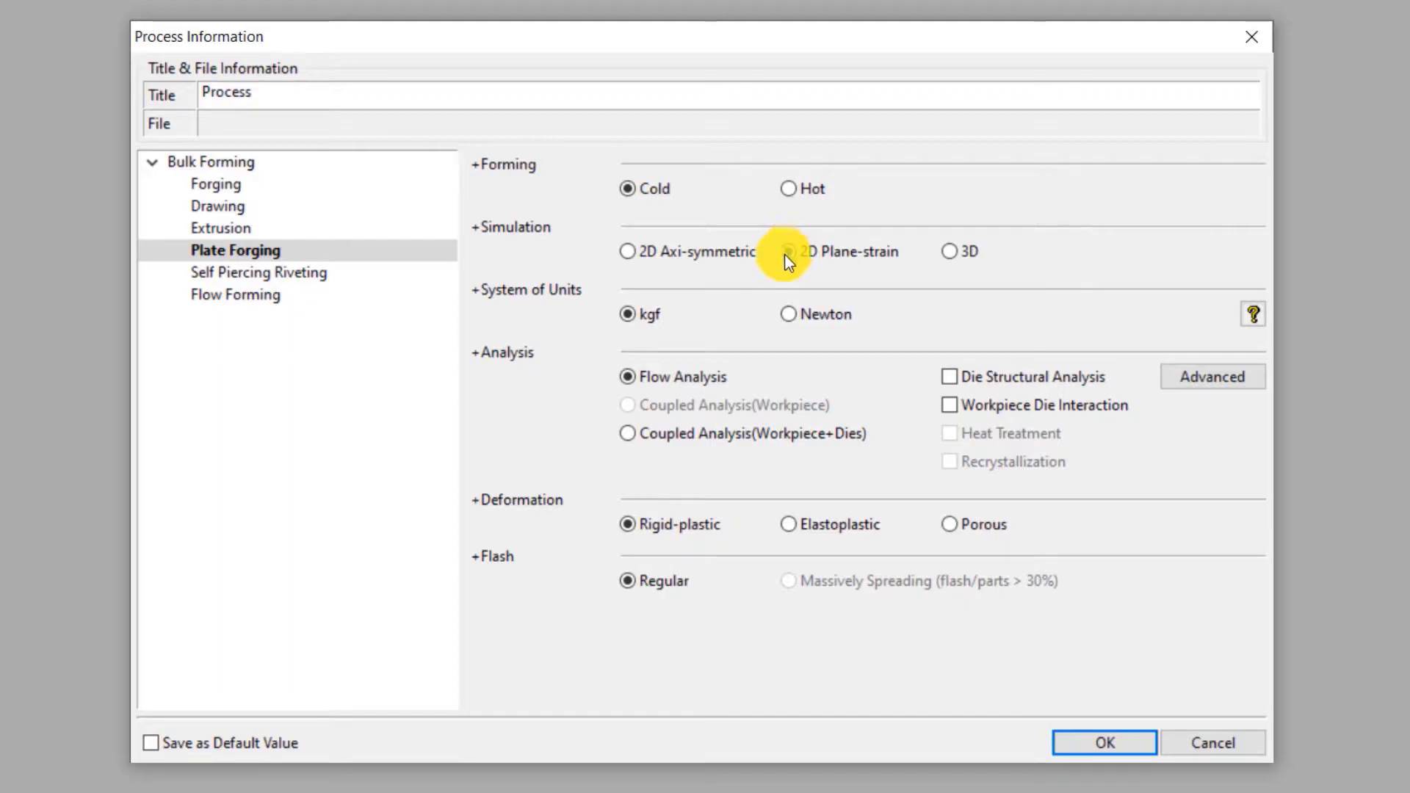
{"action": "left_click", "coordinate": [795, 322]}
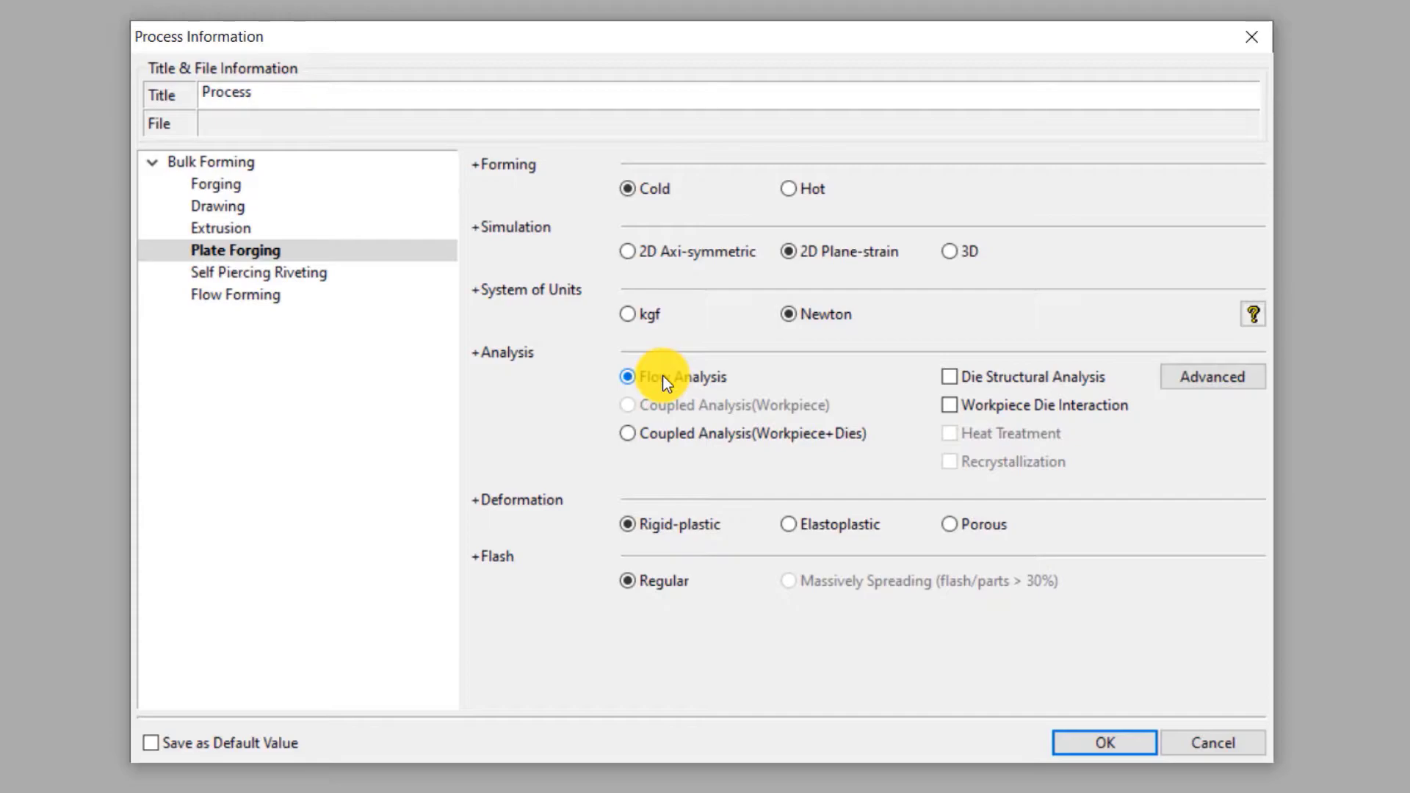
{"action": "left_click", "coordinate": [795, 523]}
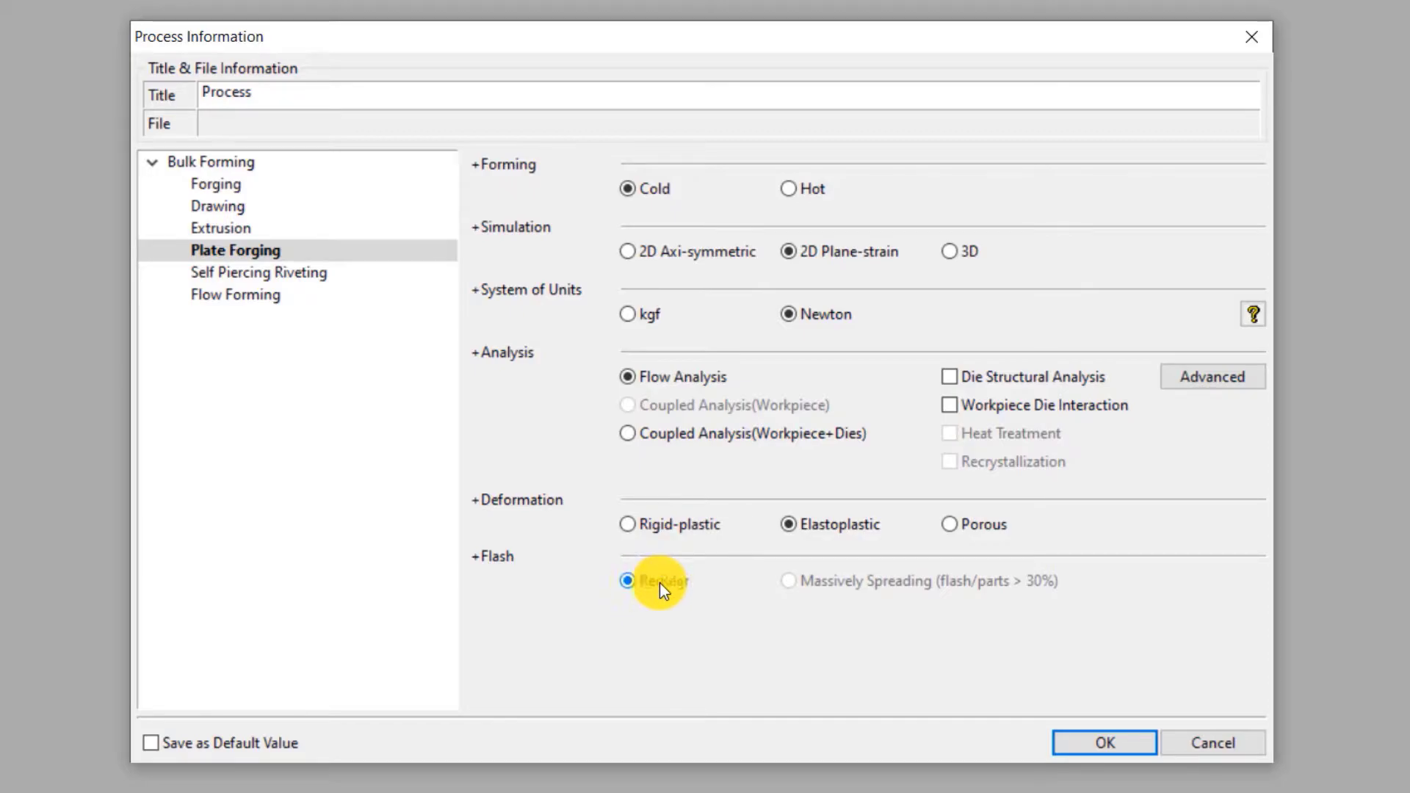
{"action": "left_click", "coordinate": [1073, 737]}
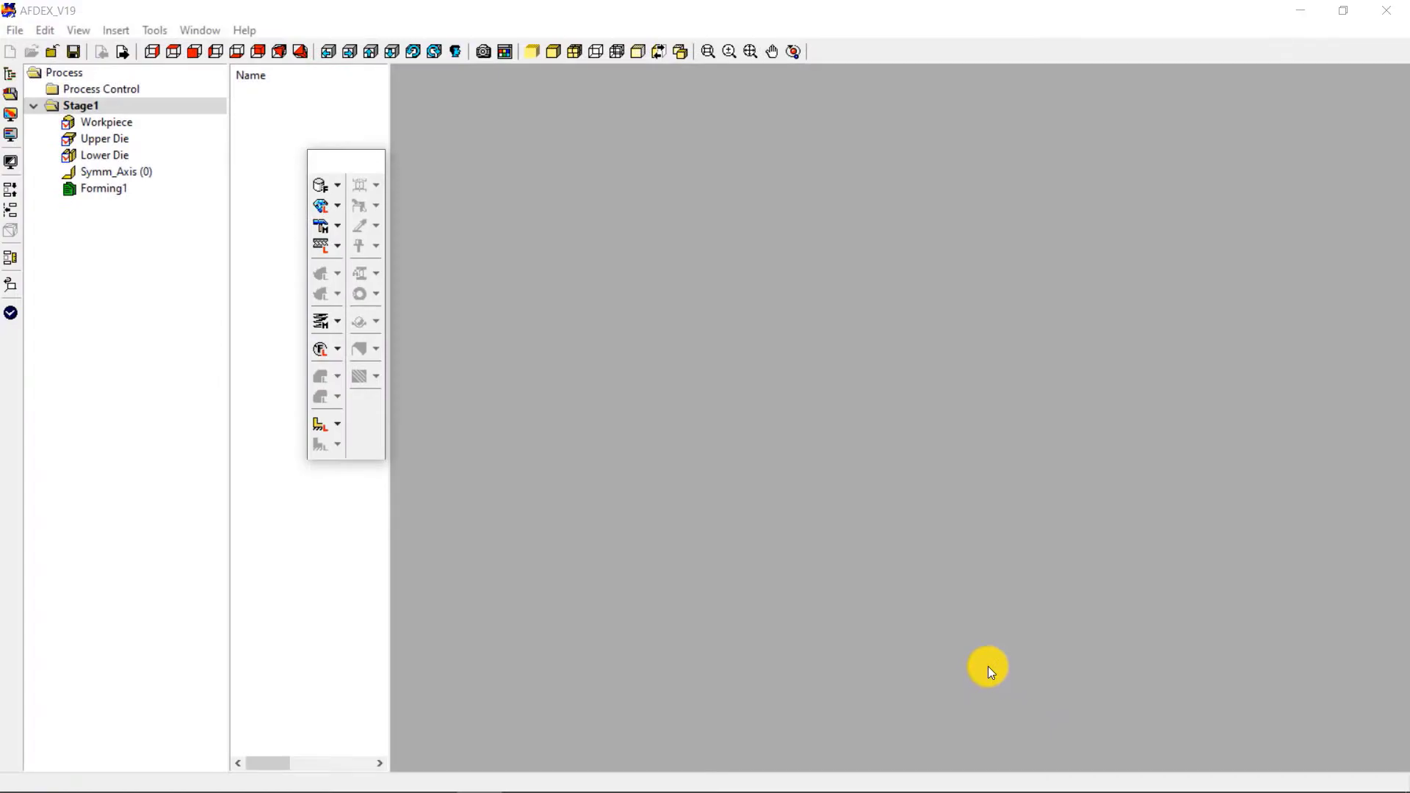
Import 2D_ex07.dxf from the U Bending folder and accept automatic process building
{"action": "left_click_drag", "start_coordinate": [369, 169], "coordinate": [336, 315]}
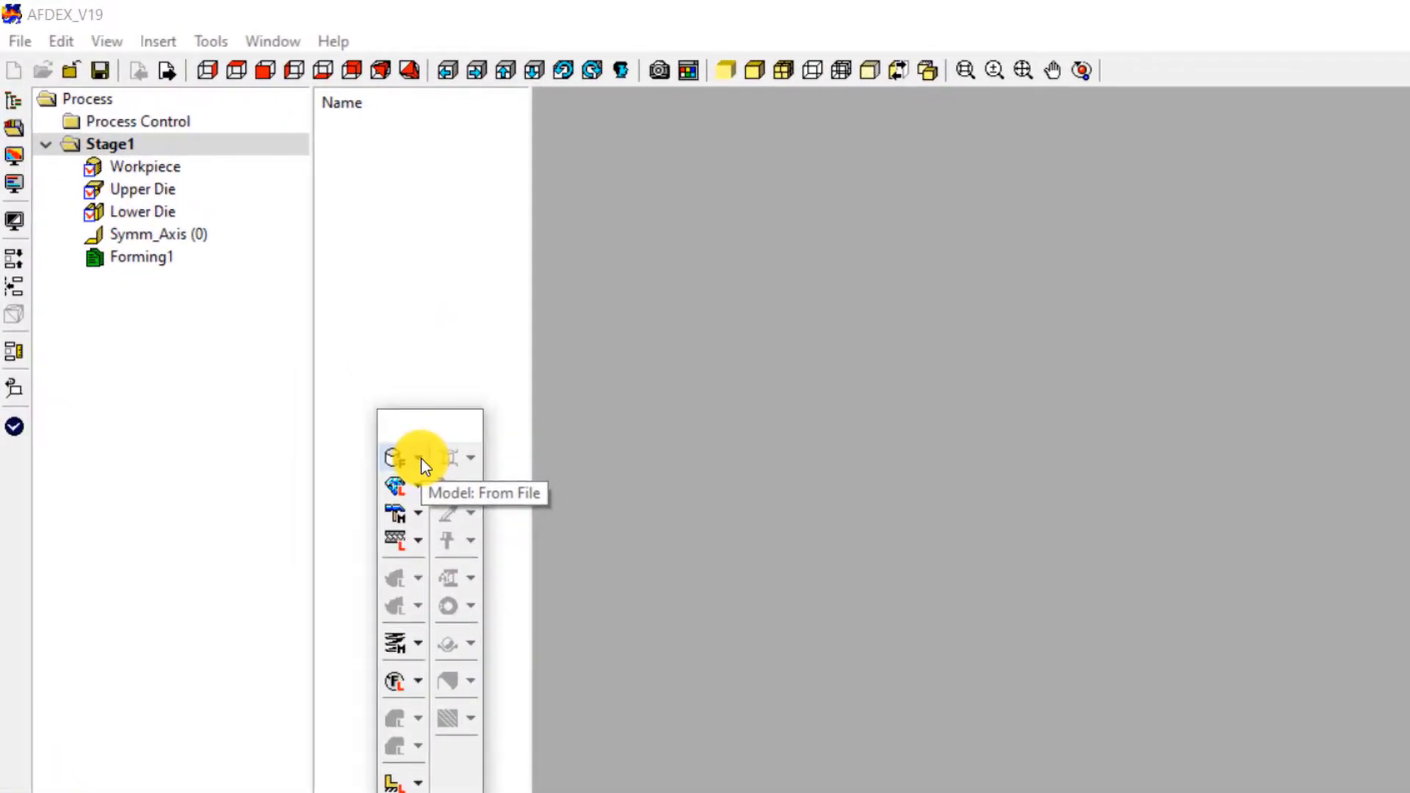
{"action": "left_click", "coordinate": [420, 458]}
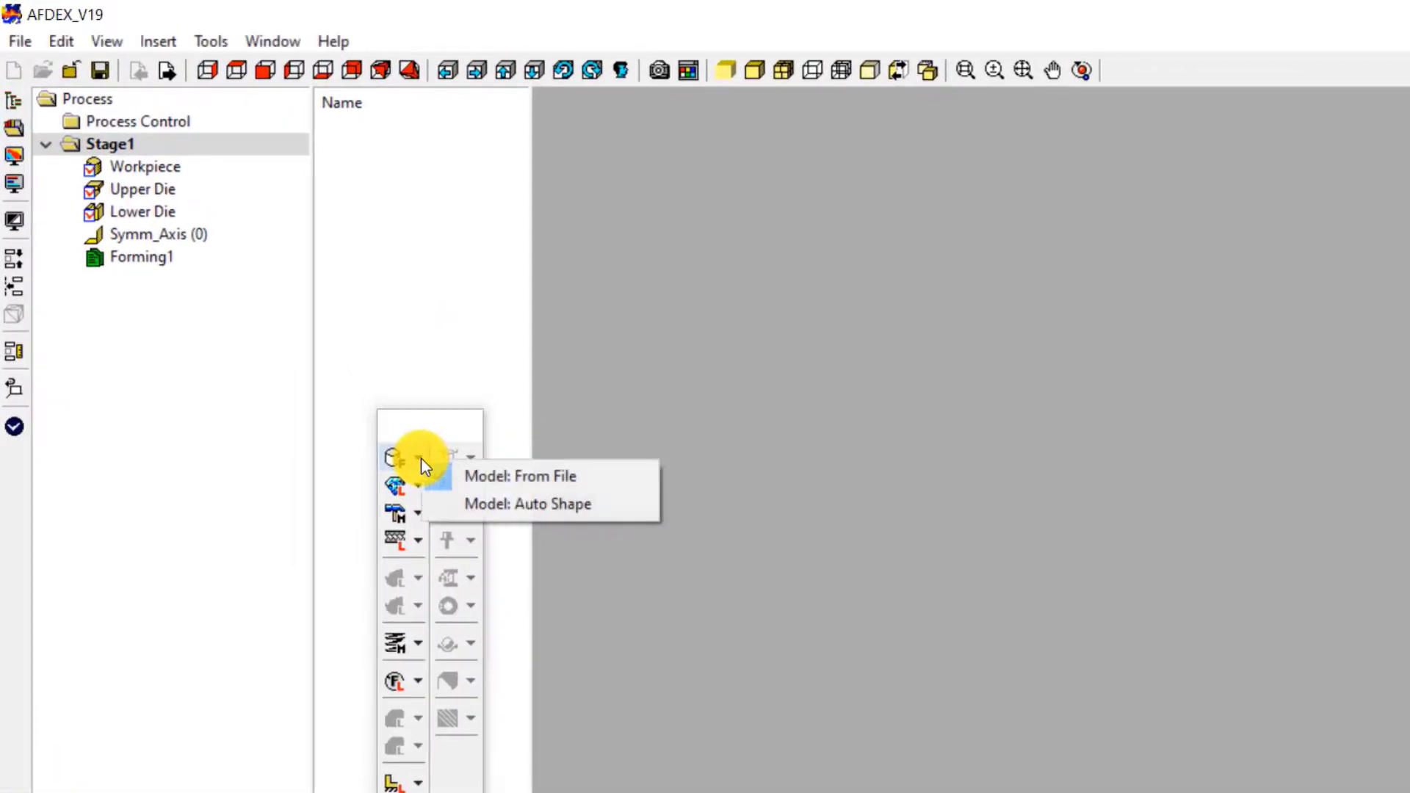
{"action": "left_click", "coordinate": [481, 474]}
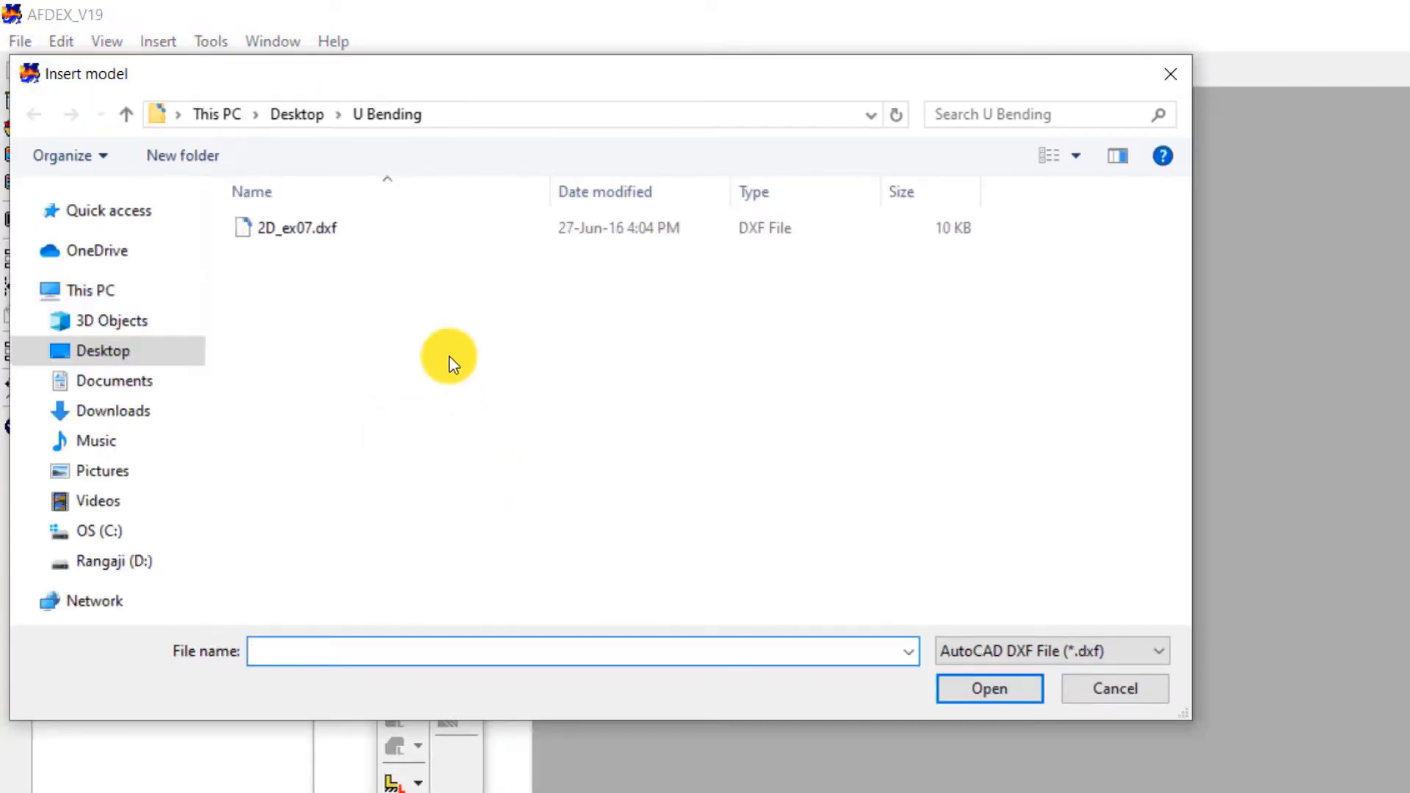
{"action": "left_click", "coordinate": [367, 236]}
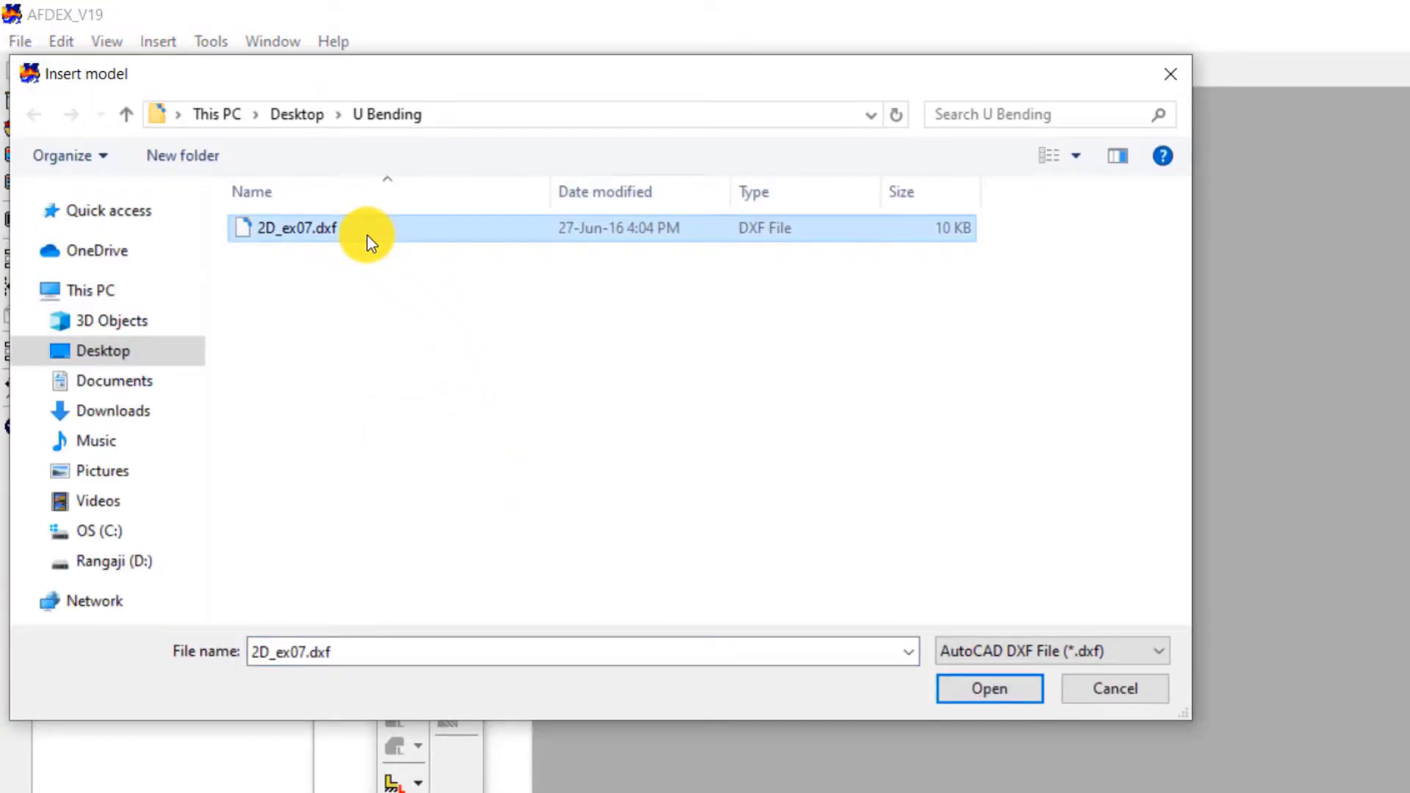
{"action": "left_click", "coordinate": [998, 690]}
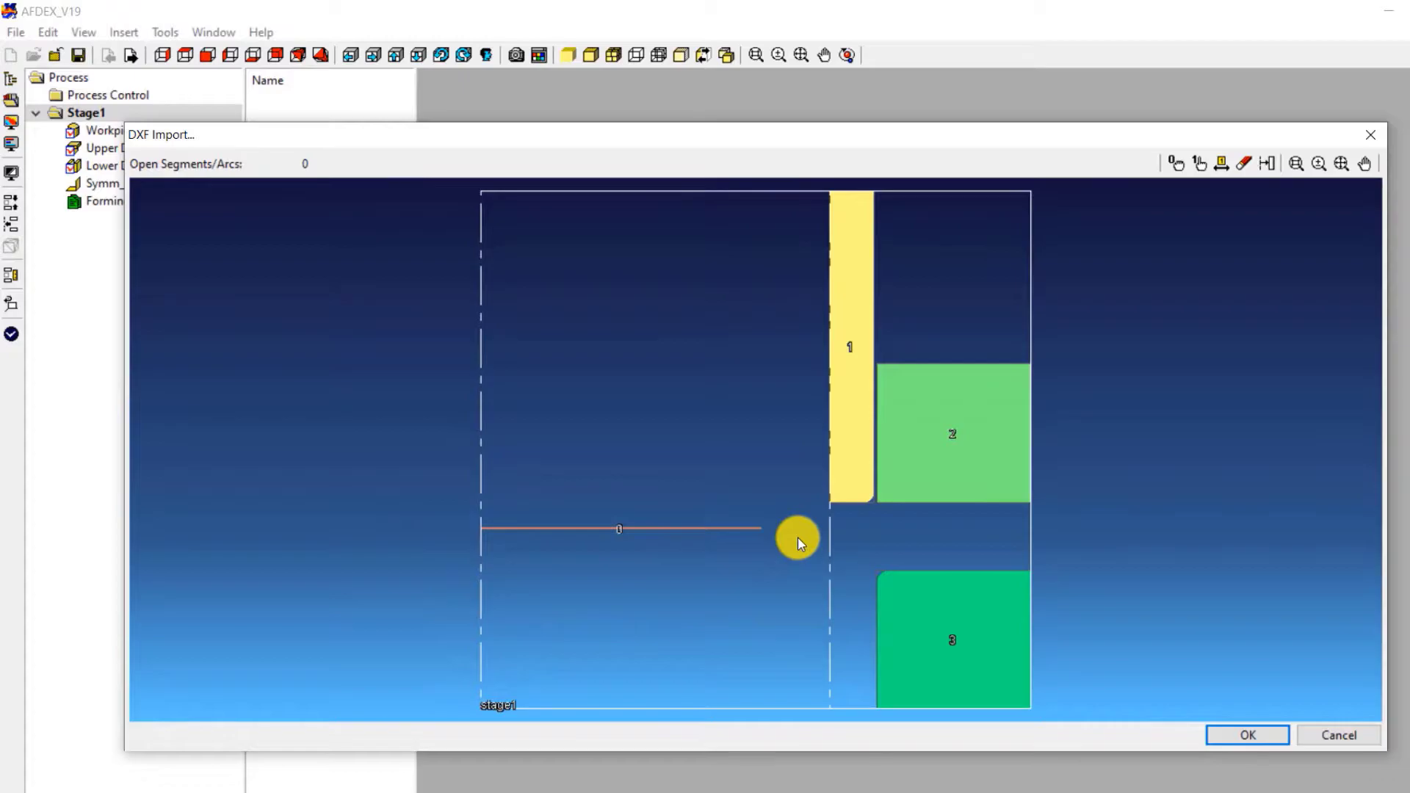
{"action": "left_click", "coordinate": [1258, 733]}
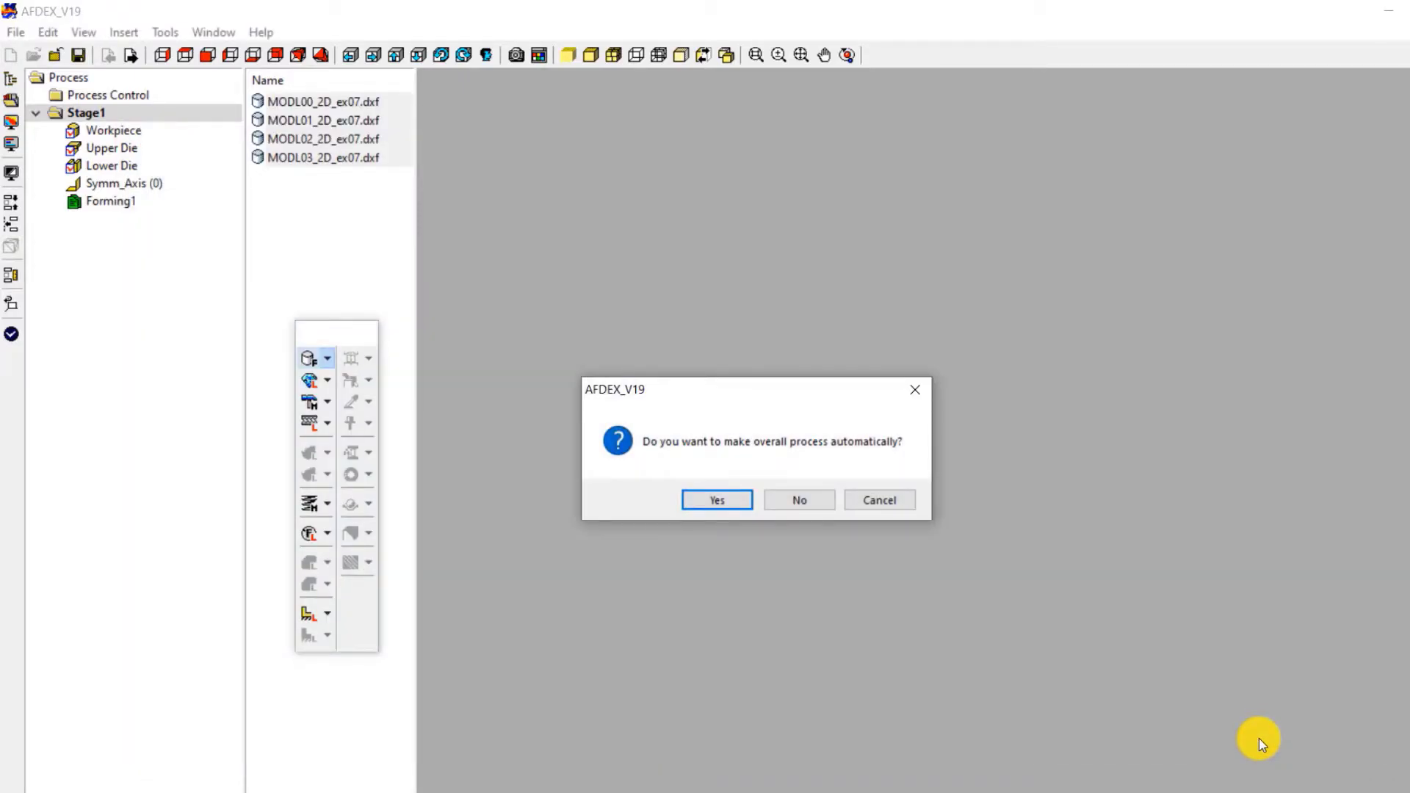
{"action": "left_click", "coordinate": [718, 500]}
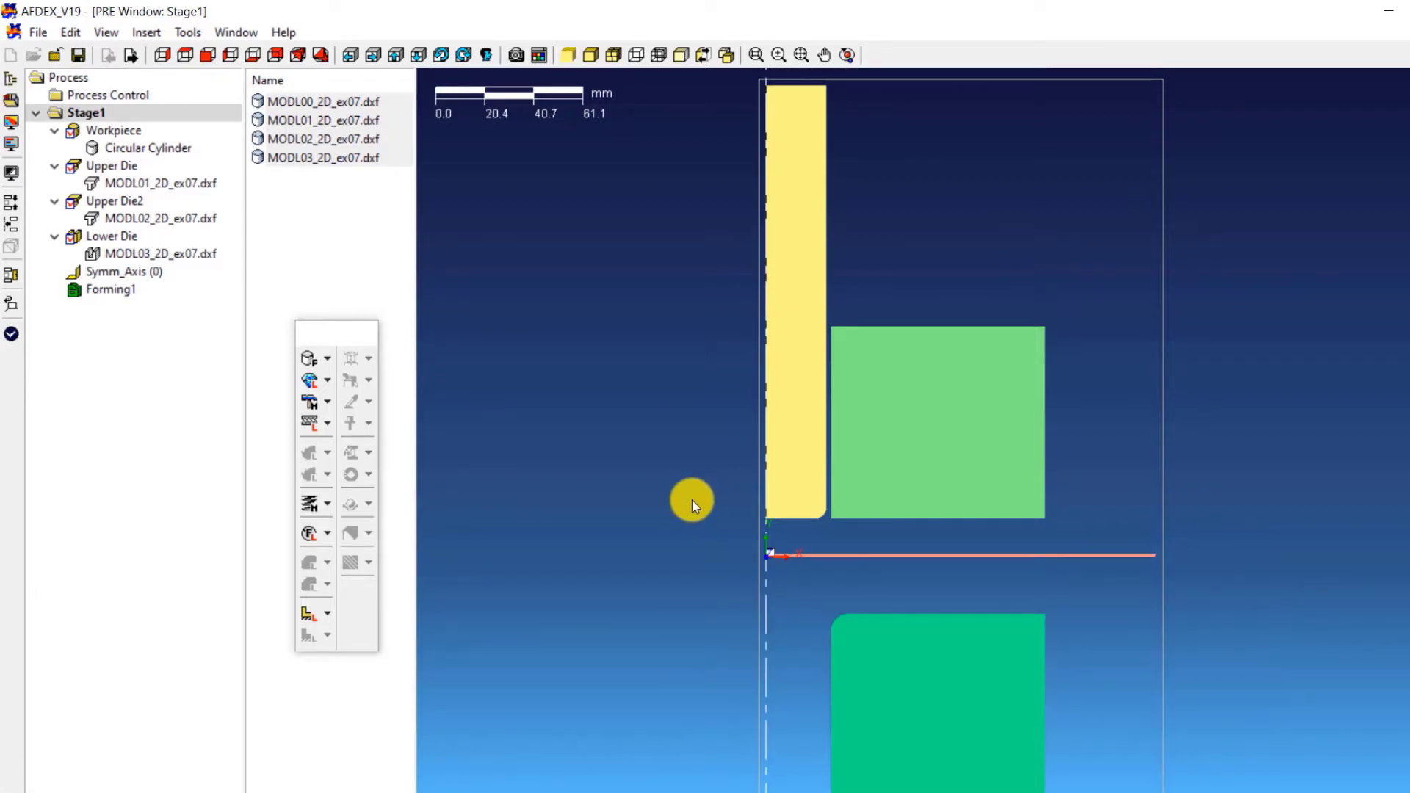
Load DP780 from the Stainless_Steel > AISI_to_JIS material library
{"action": "left_click", "coordinate": [327, 379]}
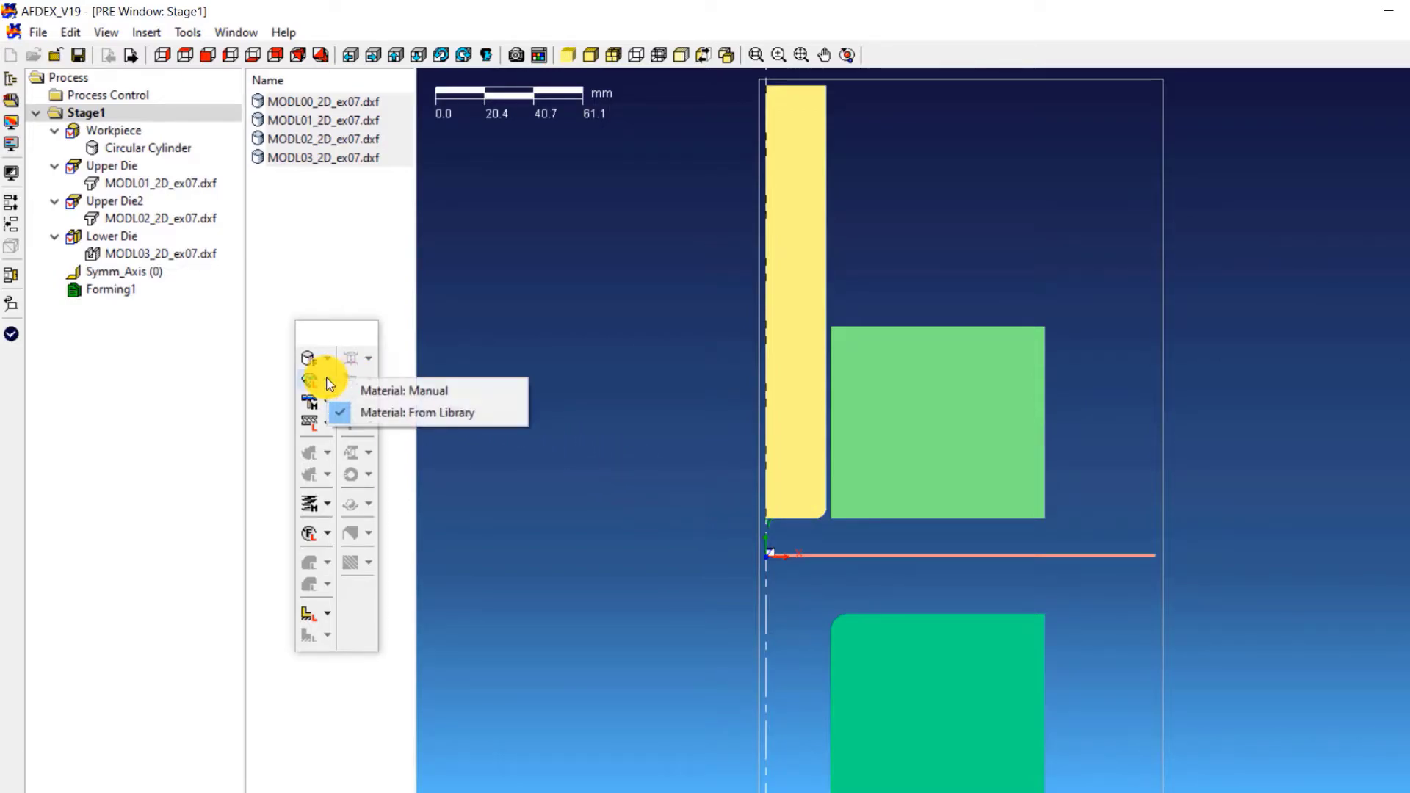
{"action": "left_click", "coordinate": [483, 409]}
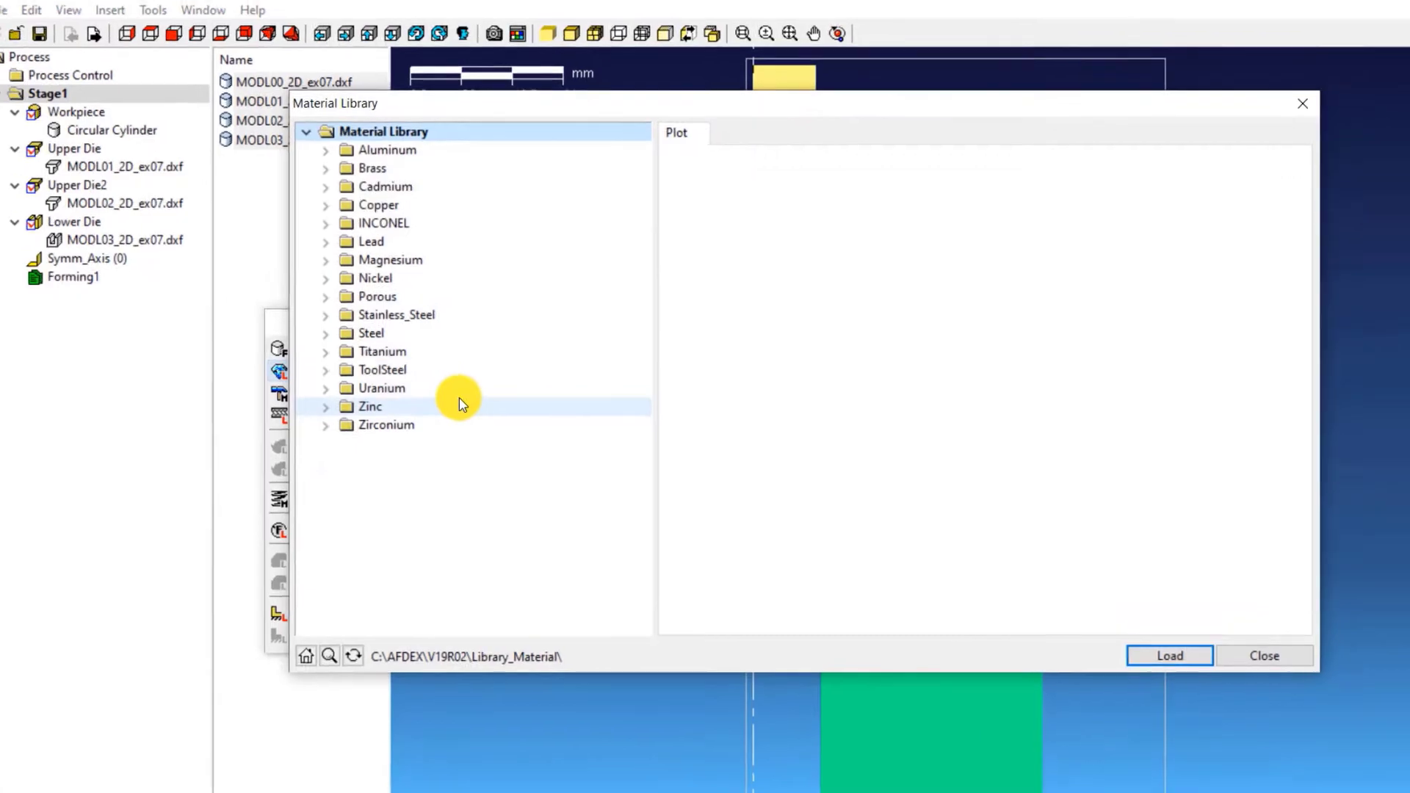
{"action": "left_click", "coordinate": [250, 287]}
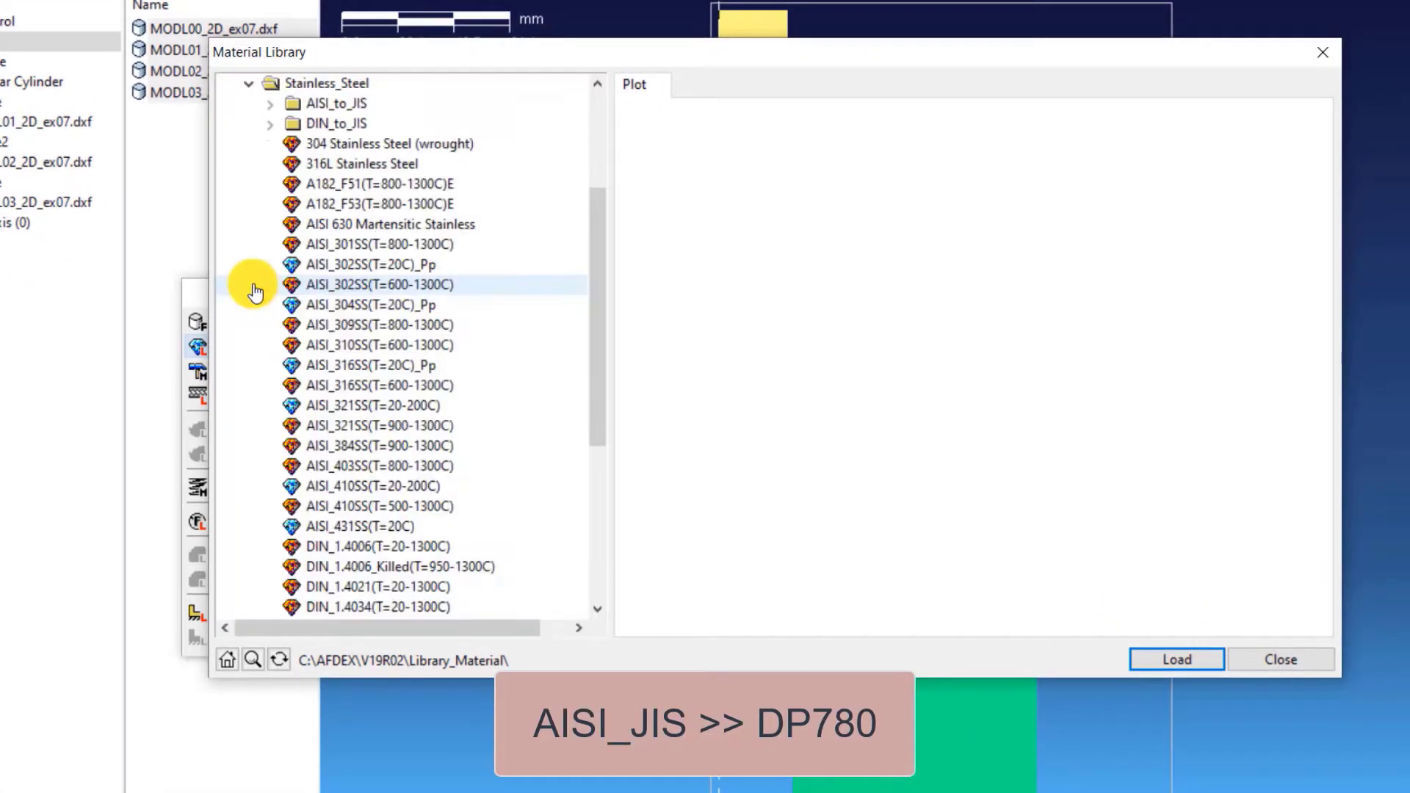
{"action": "left_click", "coordinate": [269, 103]}
{"action": "left_click", "coordinate": [332, 126]}
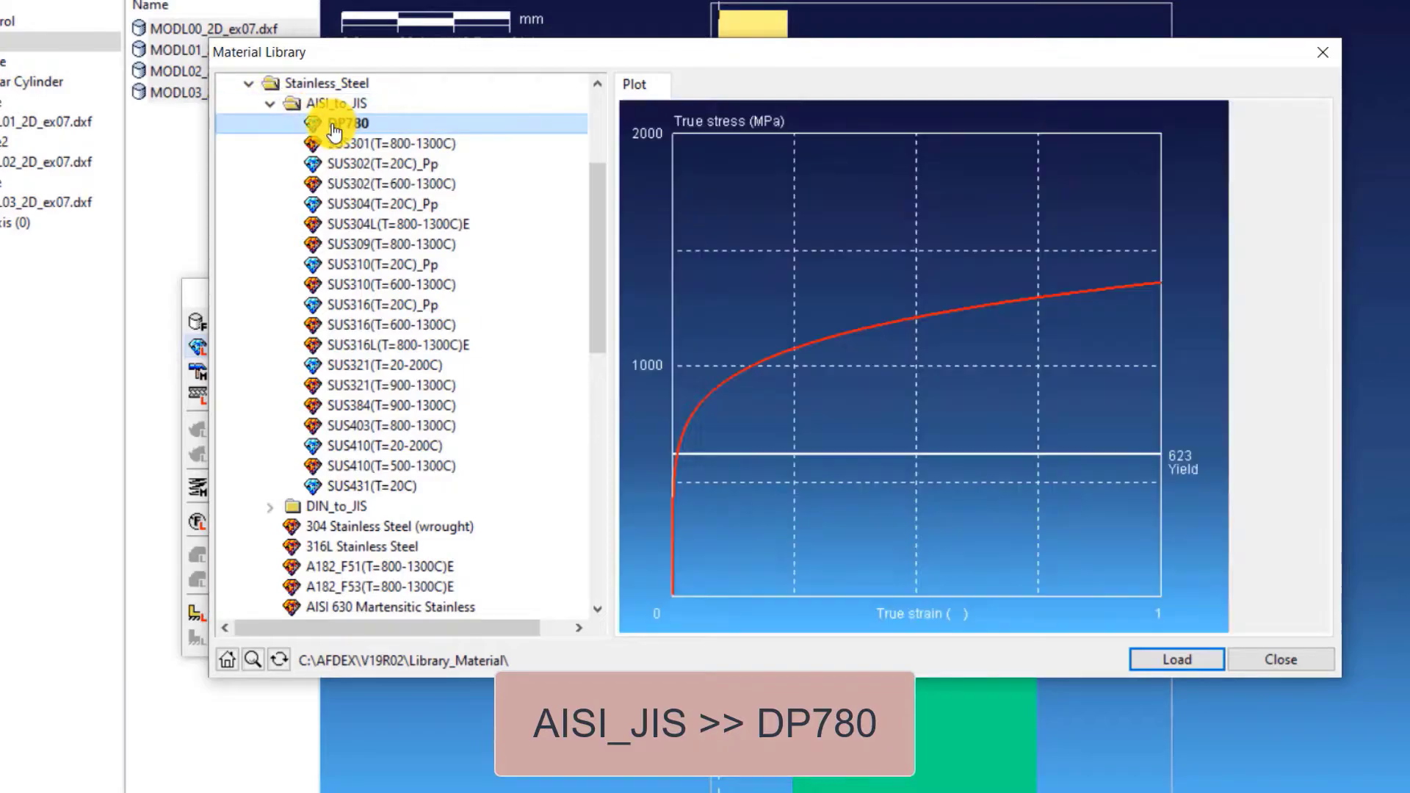
{"action": "left_click", "coordinate": [1160, 658]}
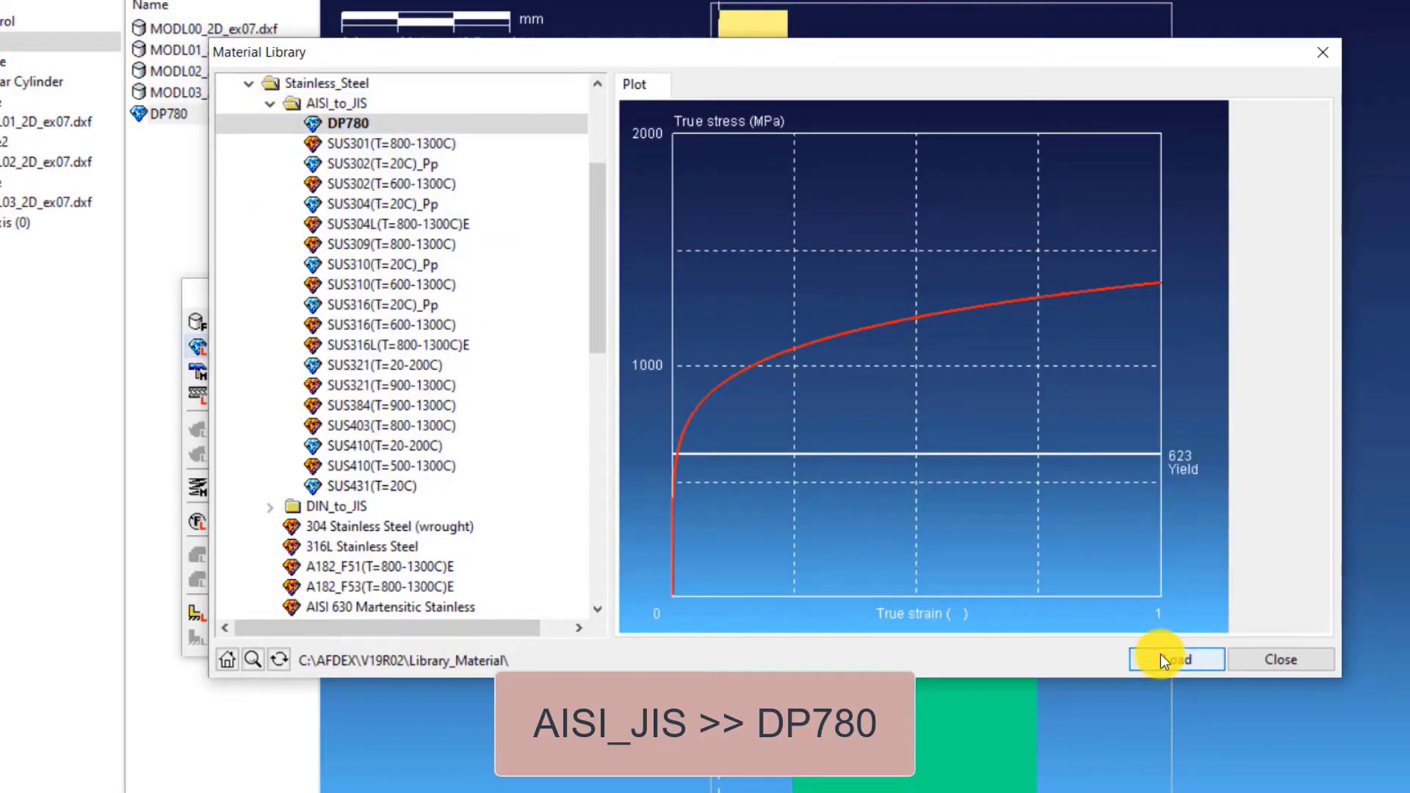
{"action": "left_click", "coordinate": [1280, 661]}
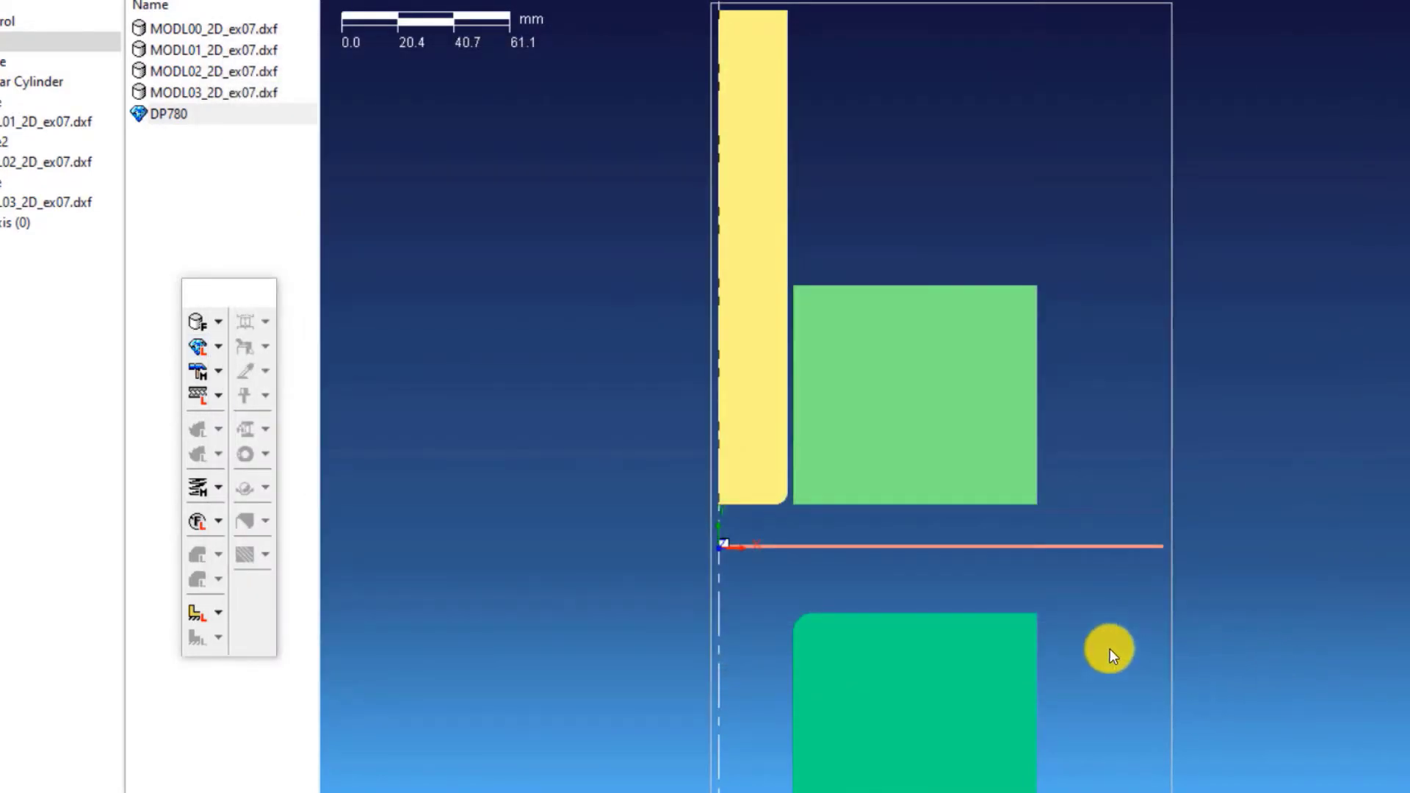
Define a manual press motion with y translational velocity -1, giving v=(0, -1, 0)
{"action": "left_click", "coordinate": [218, 371]}
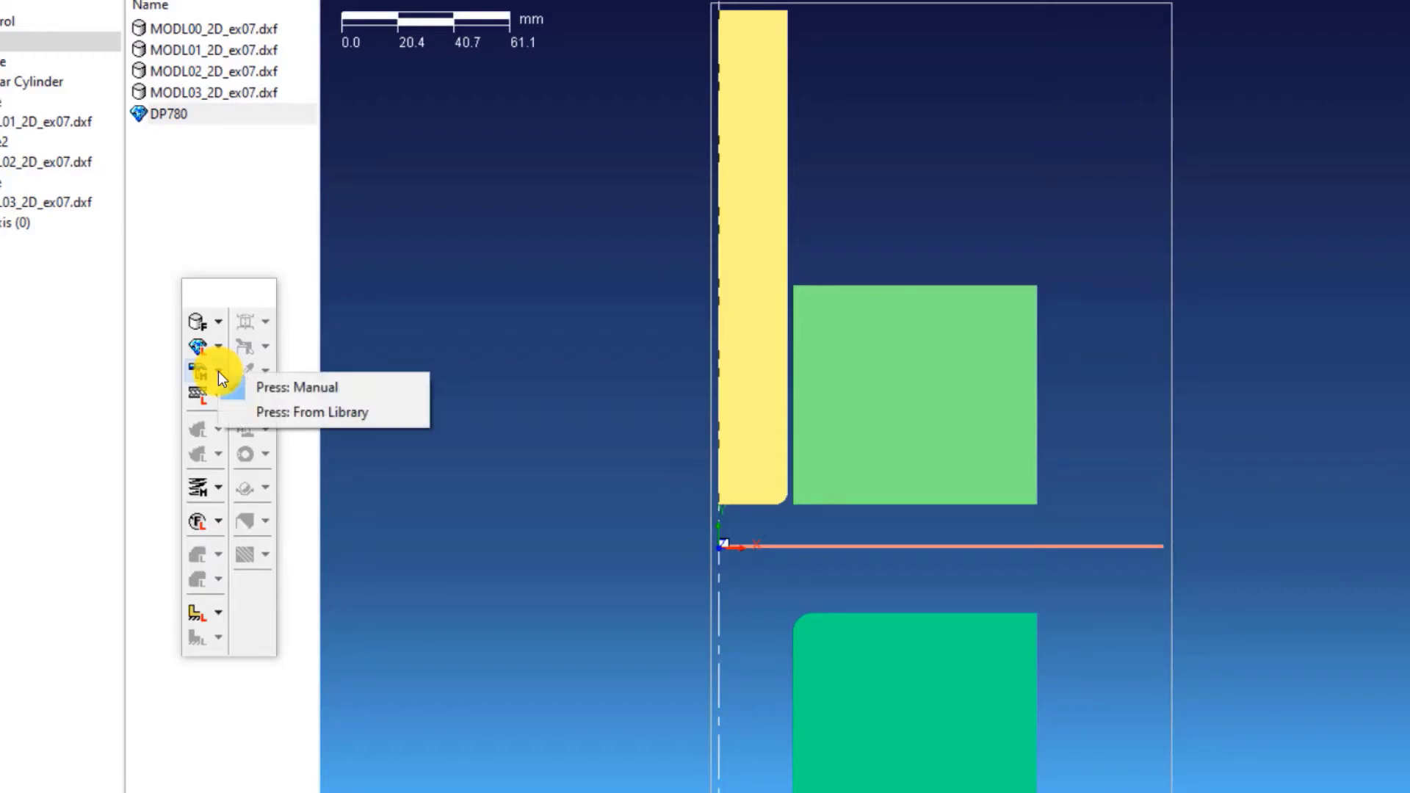
{"action": "left_click", "coordinate": [357, 397]}
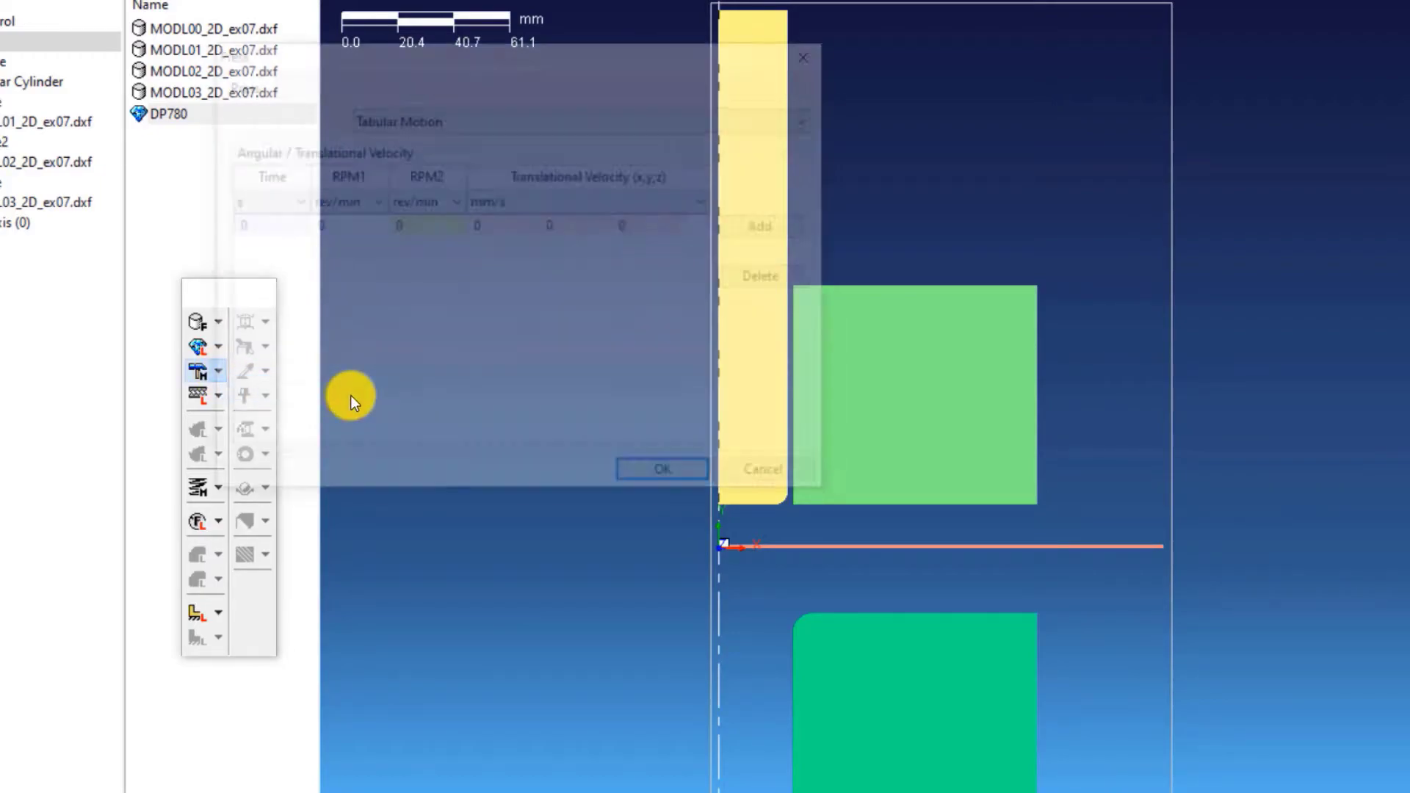
{"action": "double_click", "coordinate": [576, 226]}
{"action": "type", "text": "-1"}
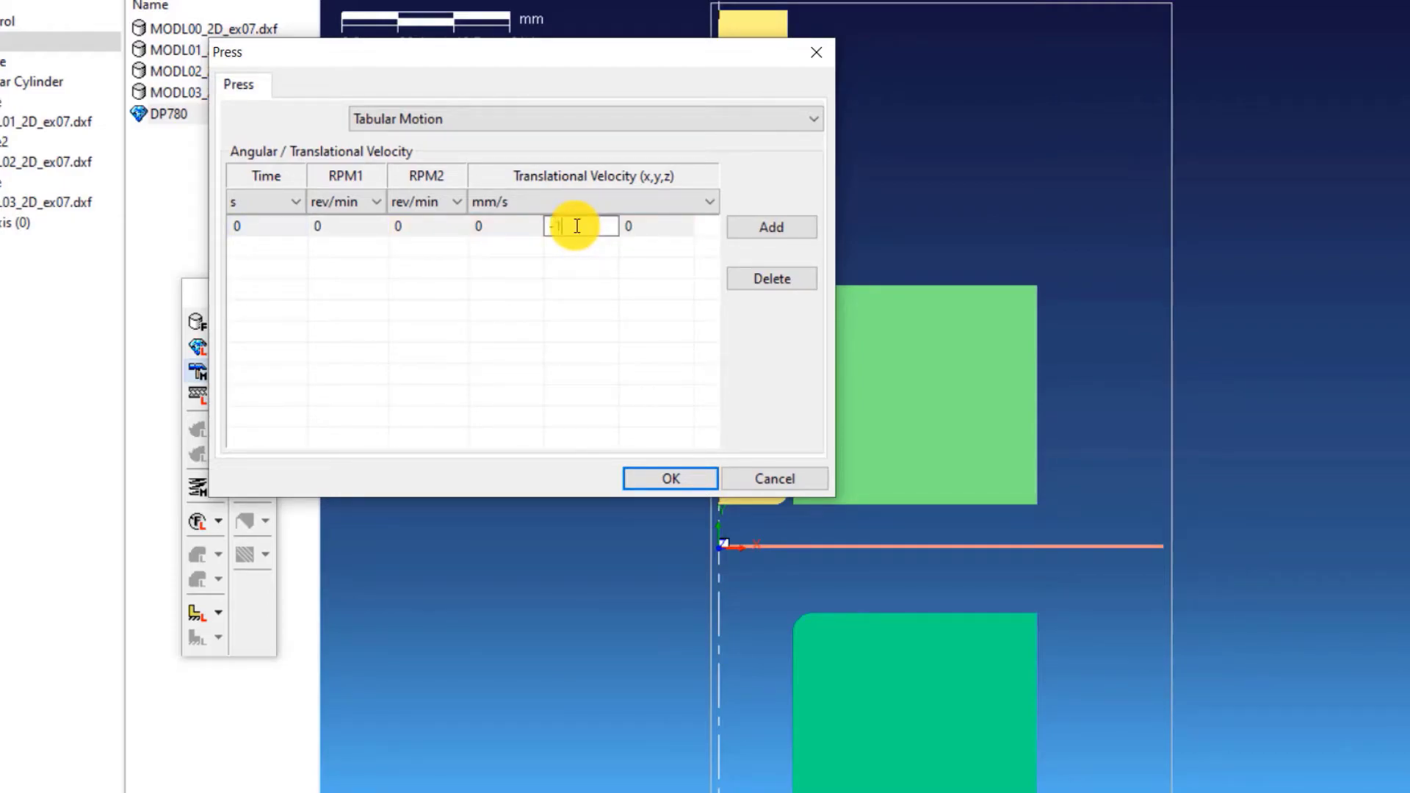
{"action": "left_click", "coordinate": [598, 307]}
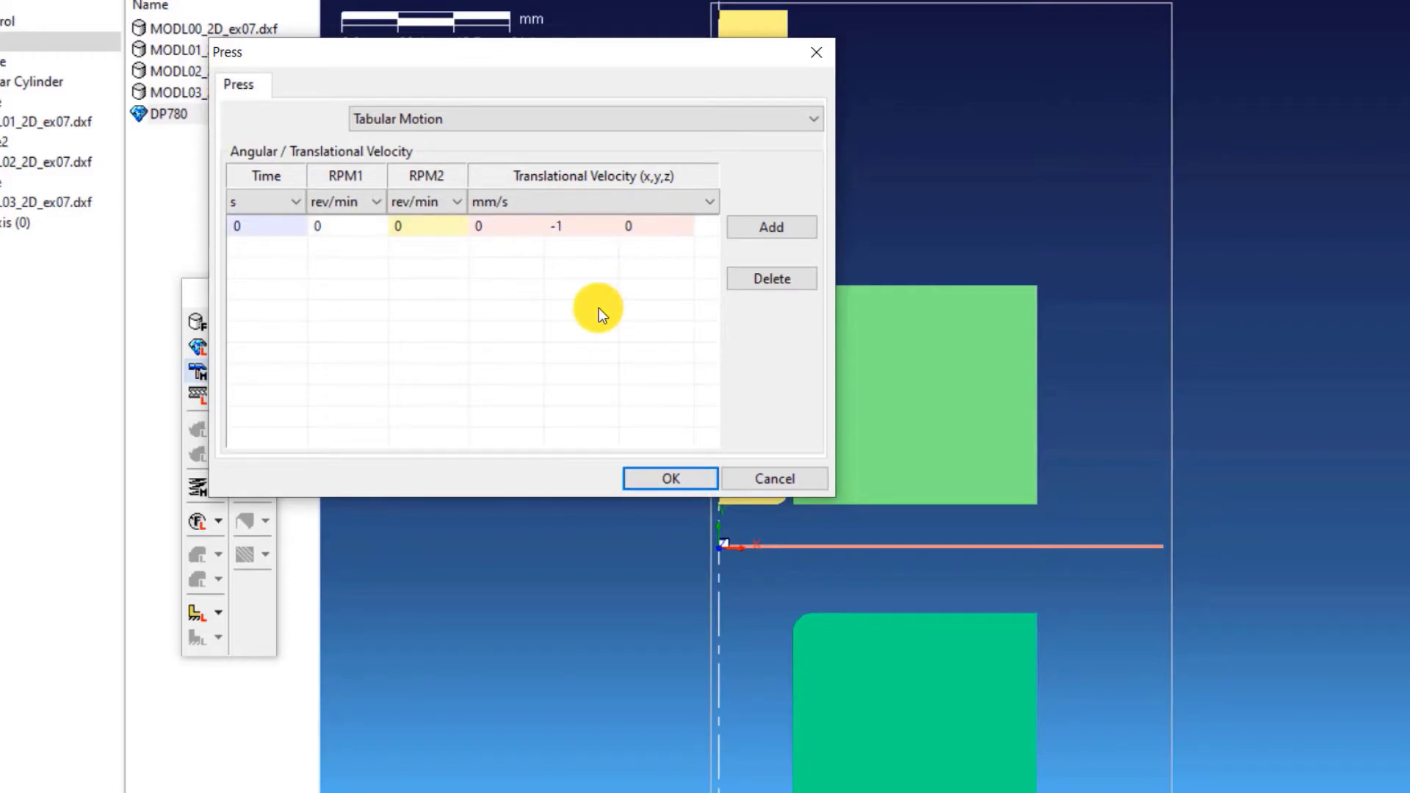
{"action": "left_click", "coordinate": [667, 481]}
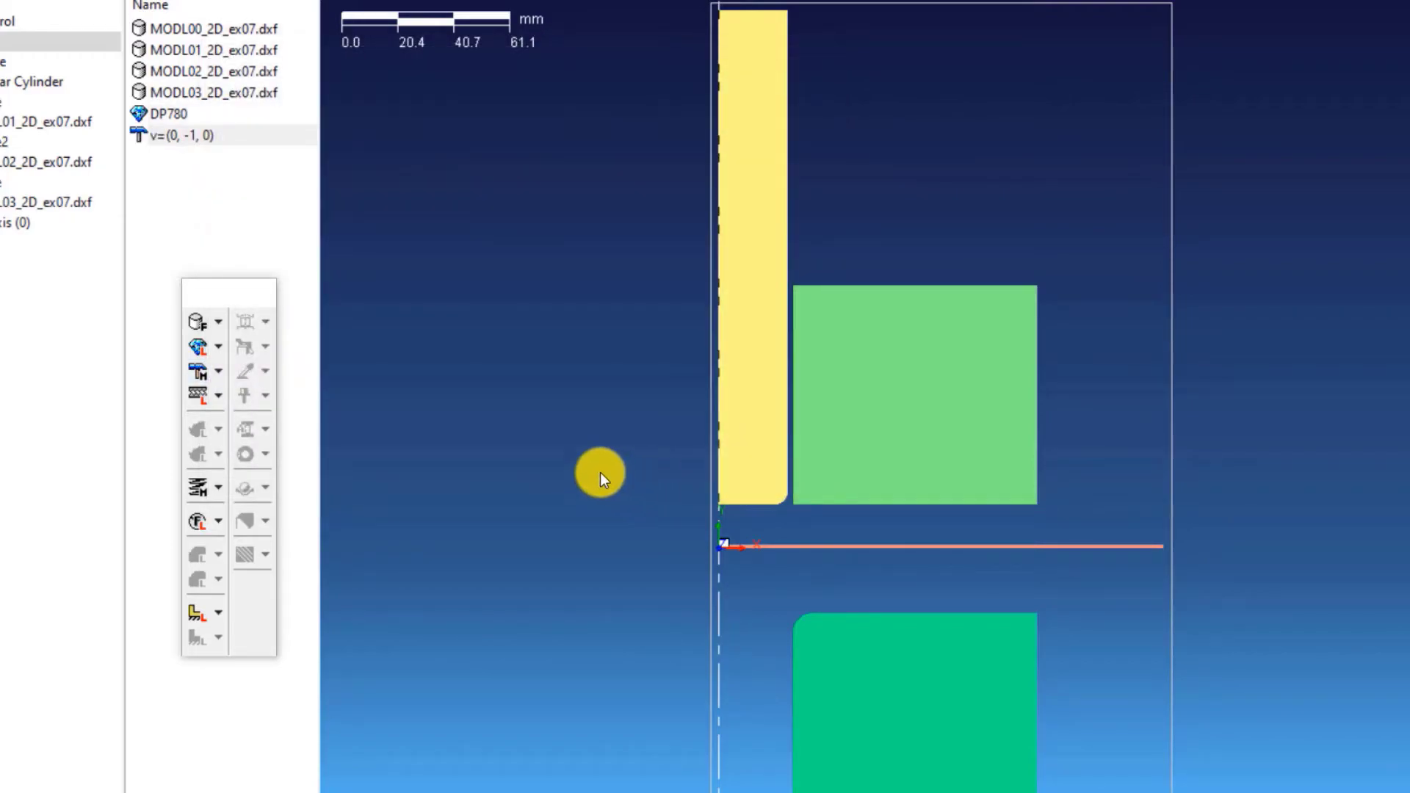
Load the Oil_Cold(Steel) and Ideal friction conditions from the friction library
{"action": "left_click", "coordinate": [221, 400]}
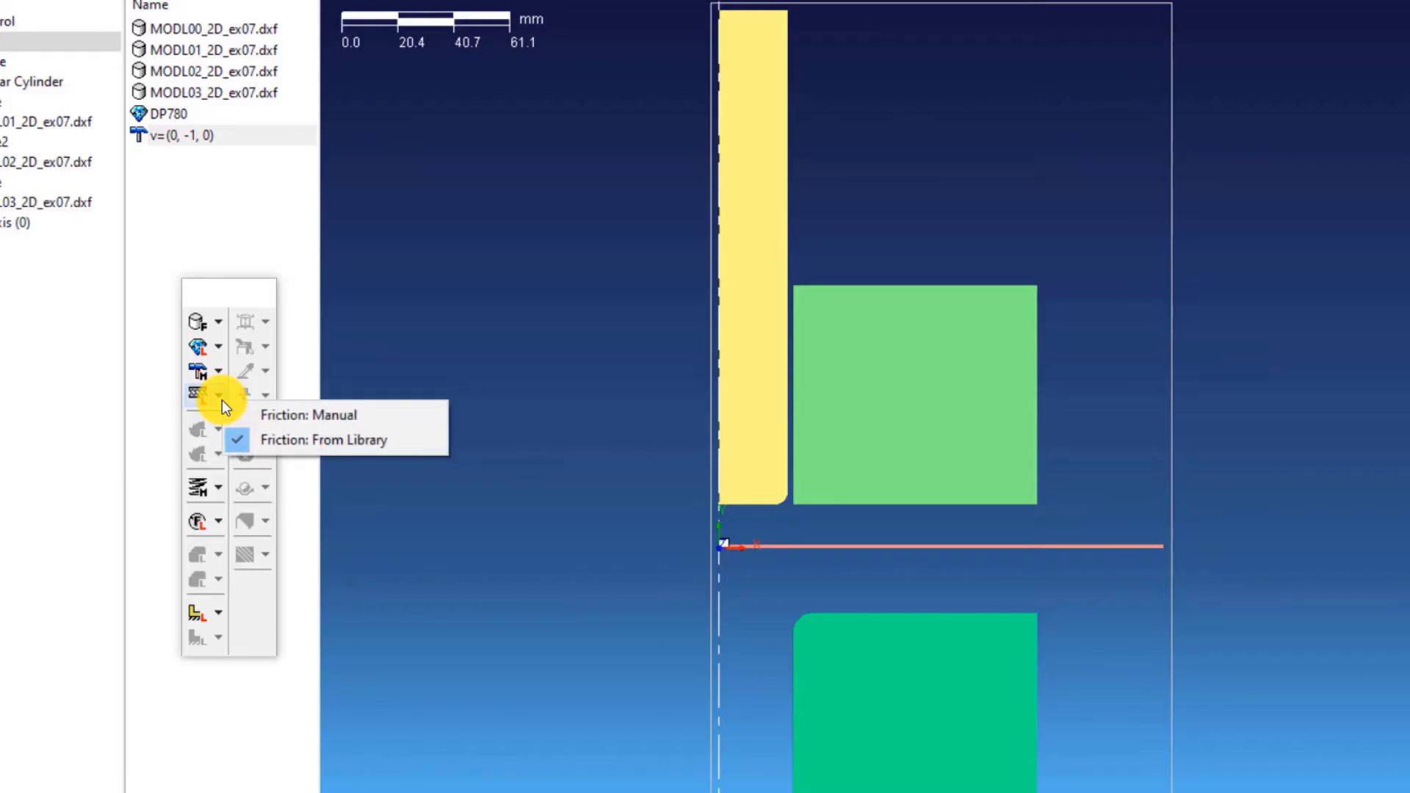
{"action": "left_click", "coordinate": [389, 444]}
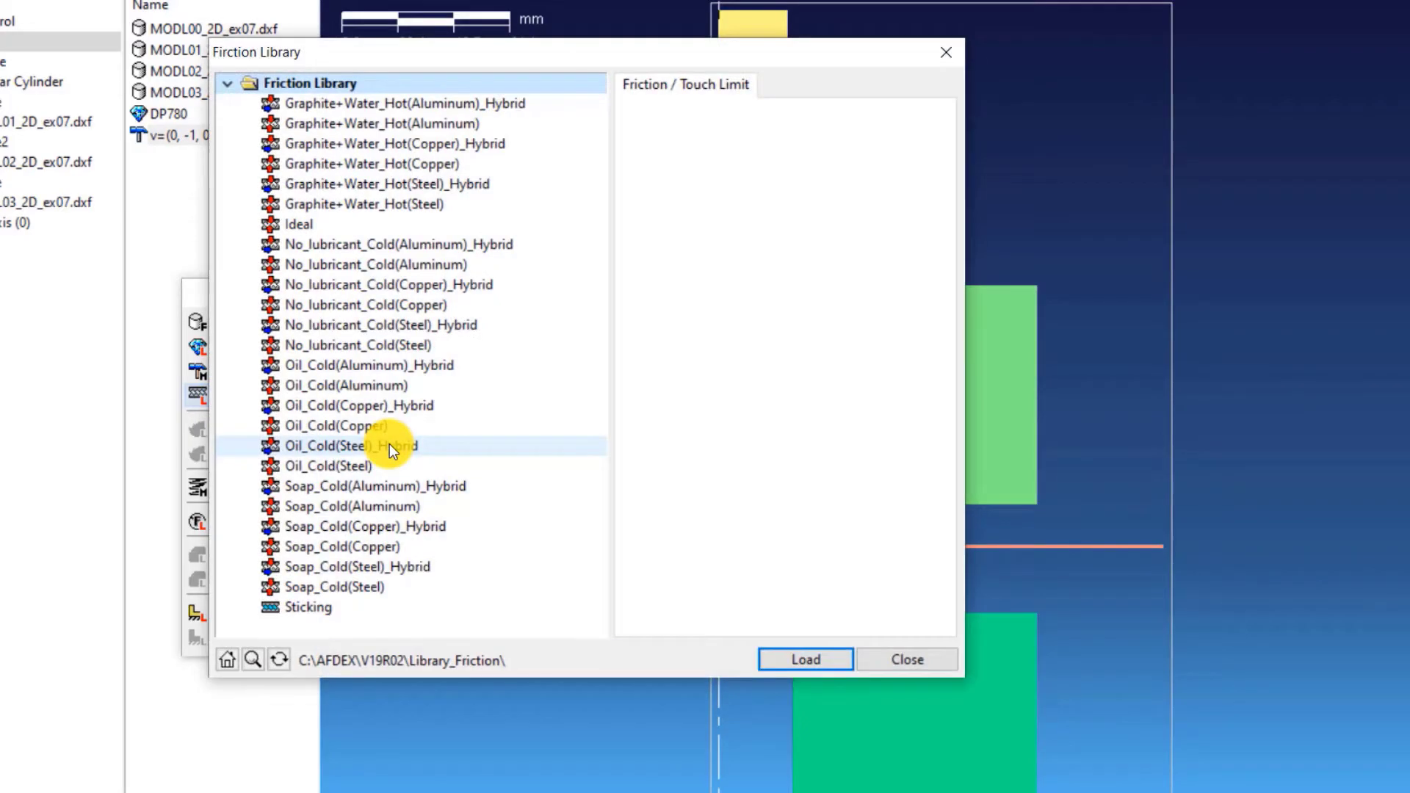
{"action": "left_click", "coordinate": [350, 465]}
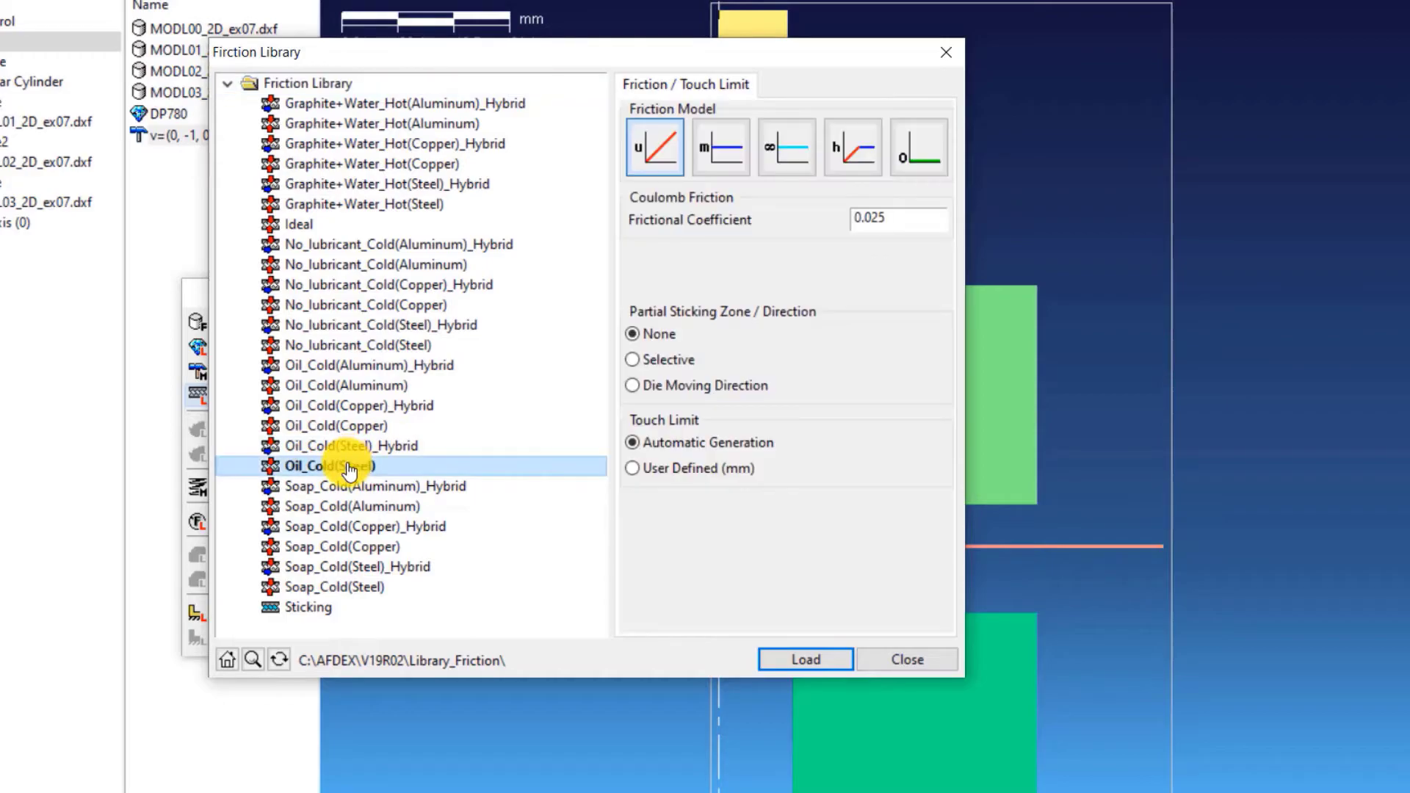
{"action": "left_click", "coordinate": [774, 661]}
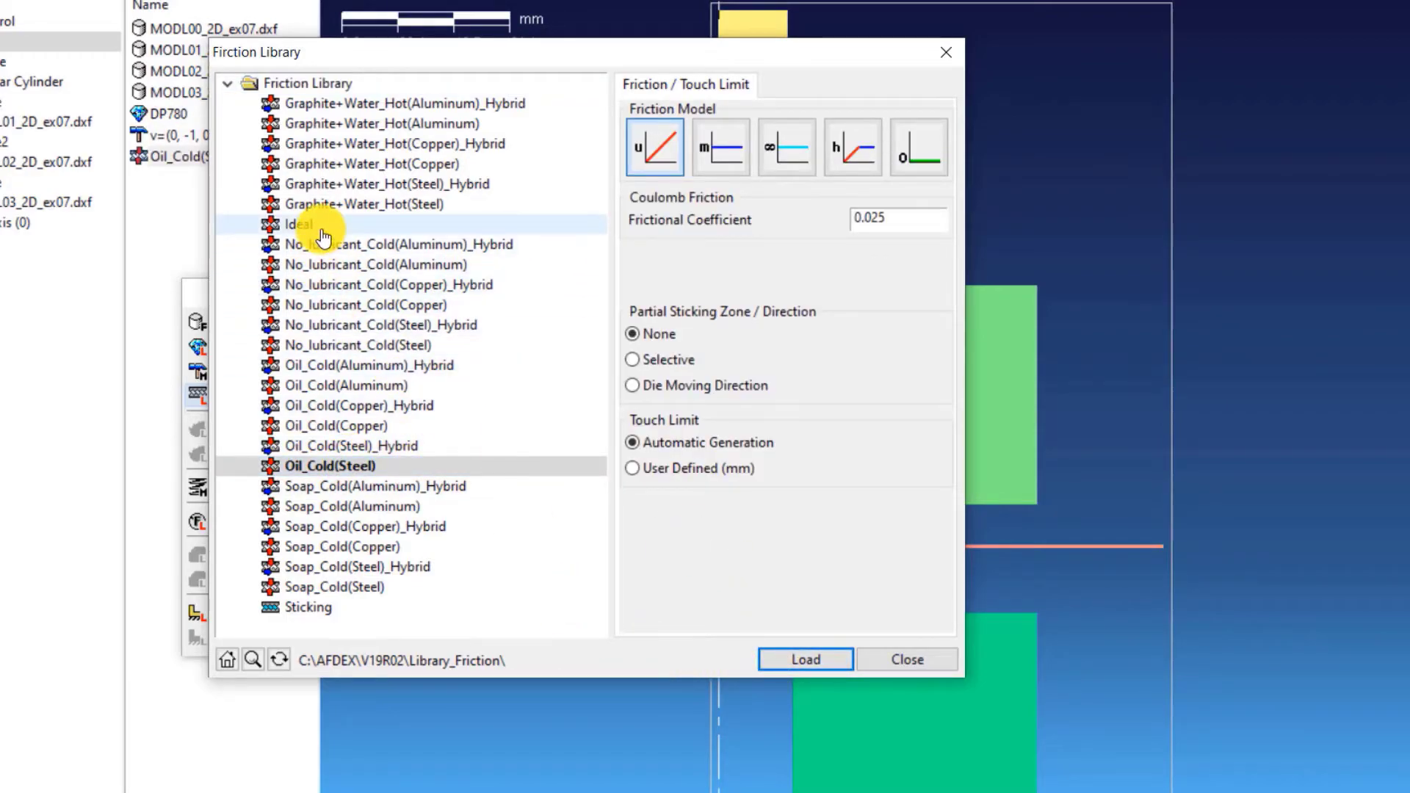
{"action": "left_click", "coordinate": [323, 229]}
{"action": "left_click", "coordinate": [807, 652]}
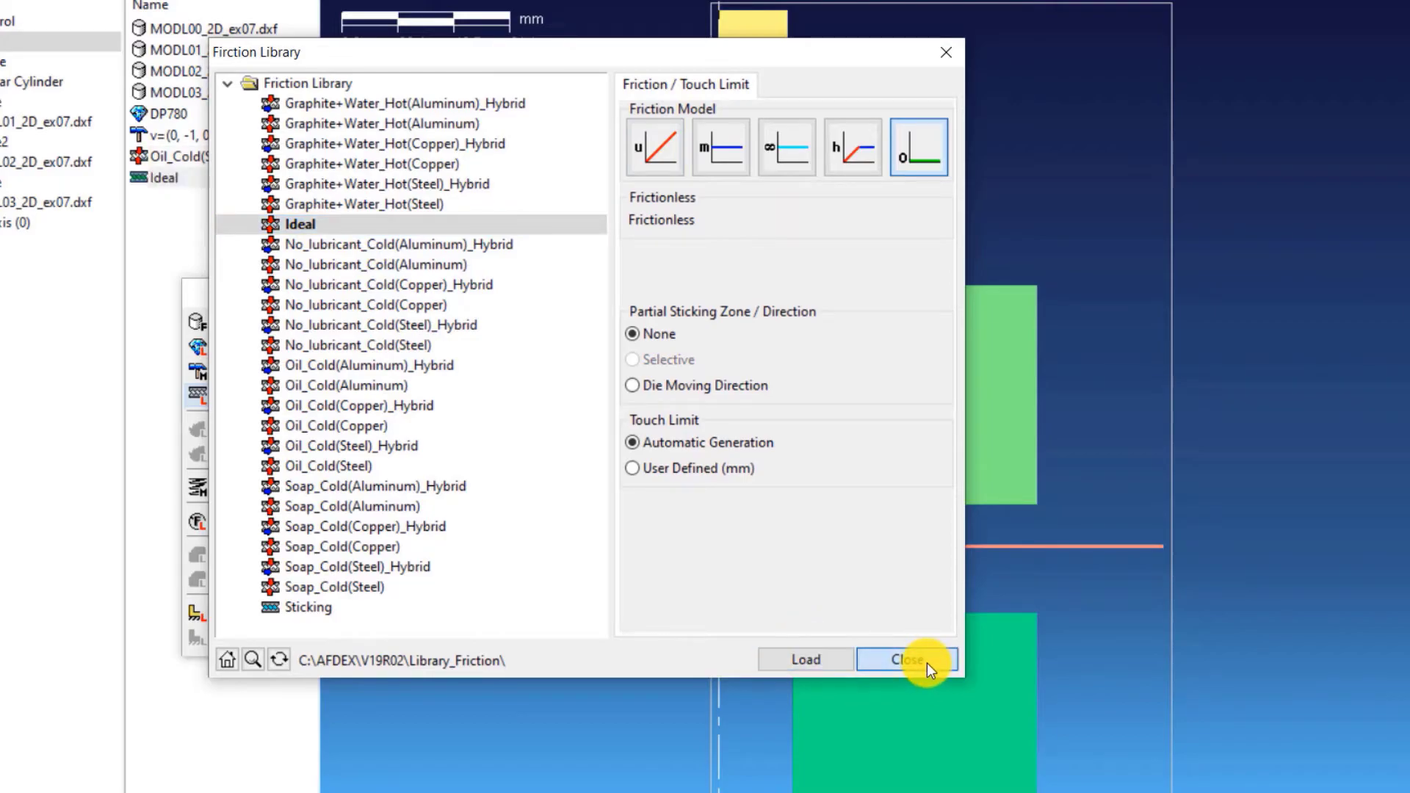
{"action": "left_click", "coordinate": [926, 662]}
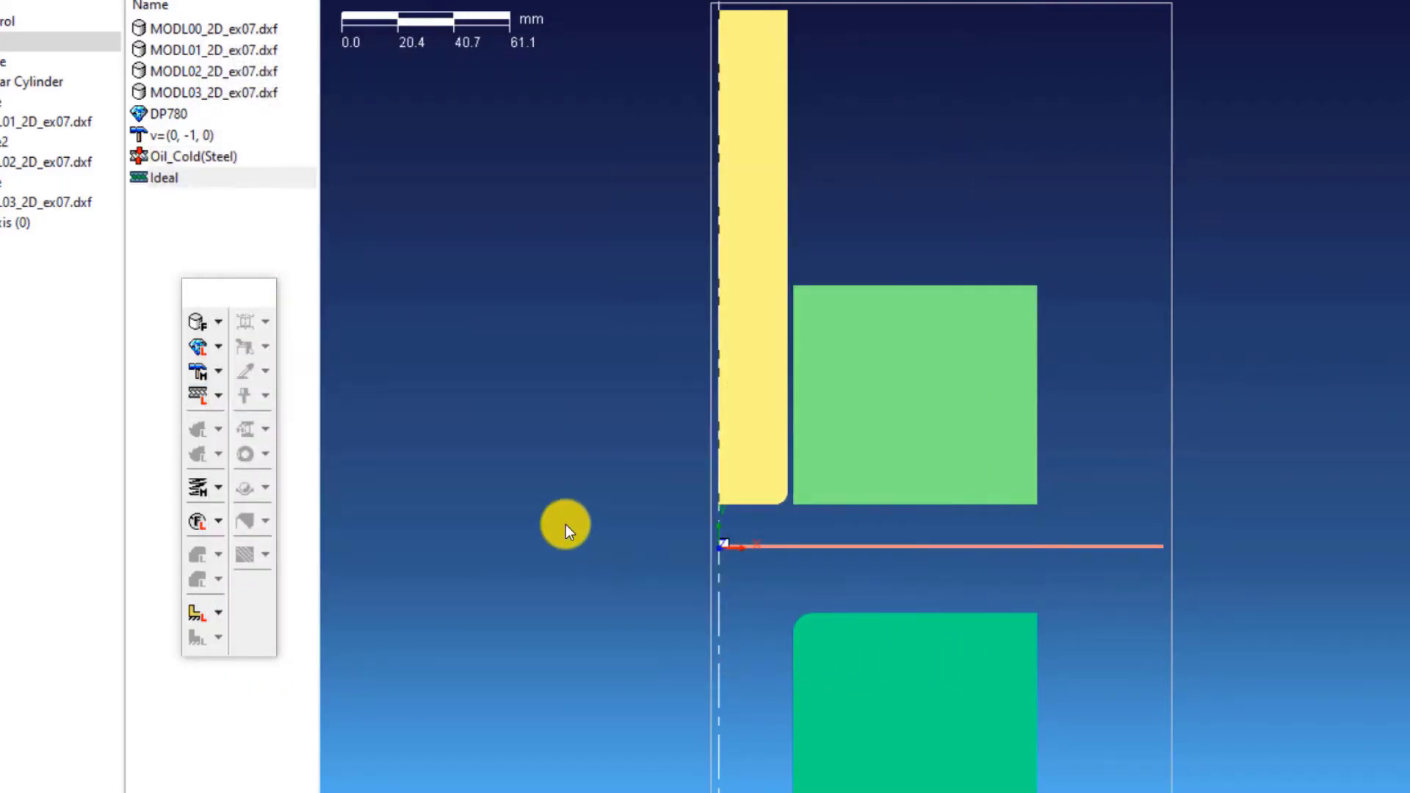
Create a spring die condition with spring constant 0.1, preload 49 and stroke 0.2
{"action": "left_click", "coordinate": [222, 494]}
{"action": "left_click", "coordinate": [340, 504]}
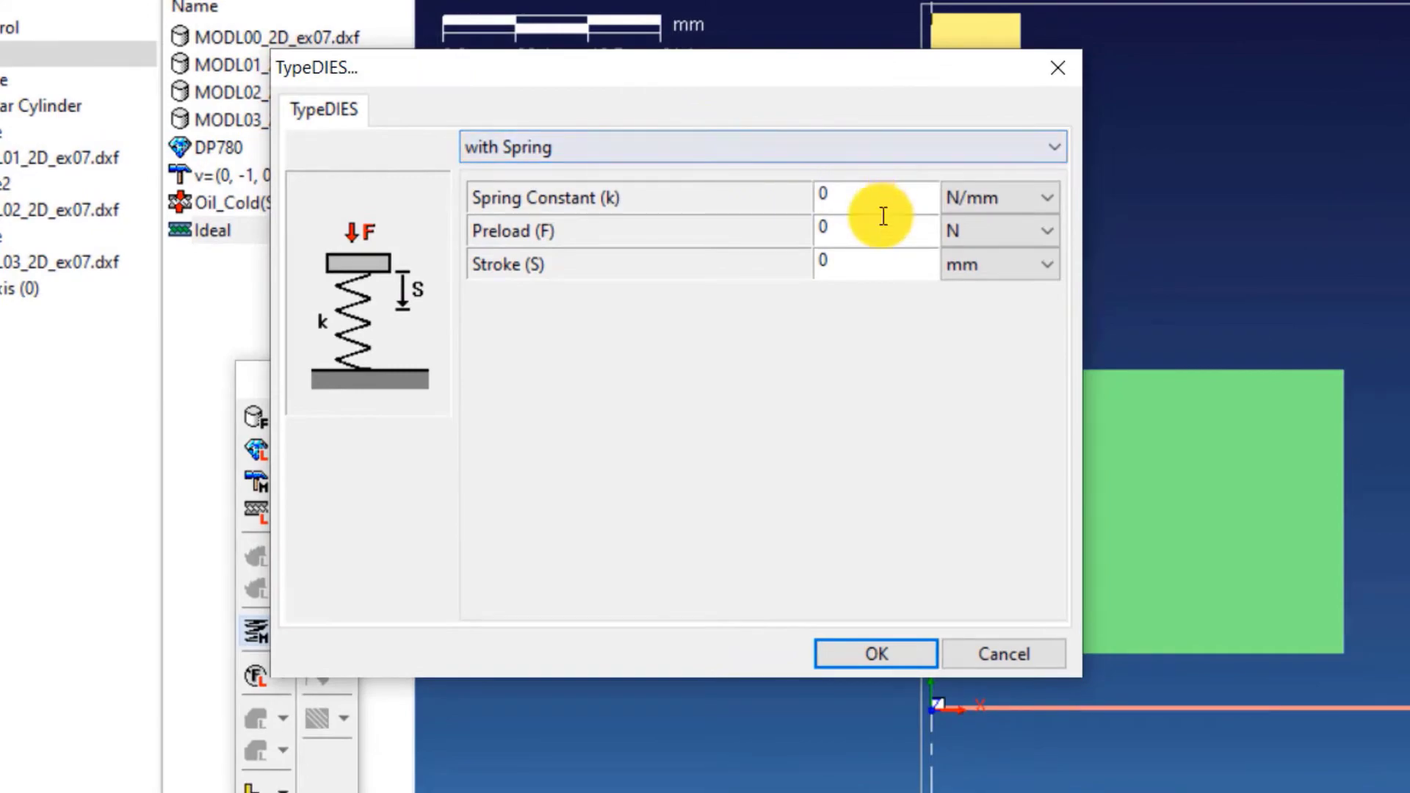
{"action": "left_click", "coordinate": [884, 198]}
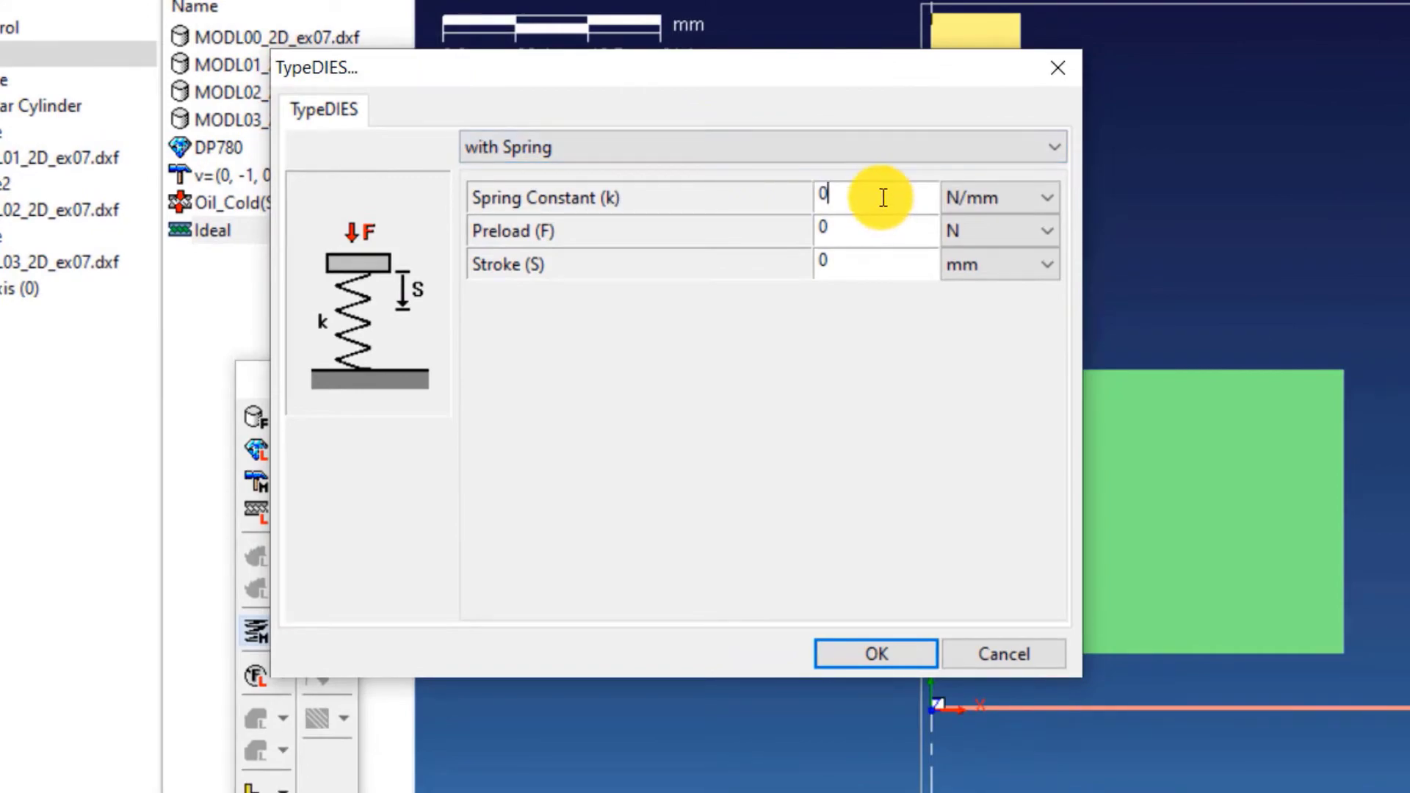
{"action": "type", "text": ".1"}
{"action": "left_click", "coordinate": [874, 229]}
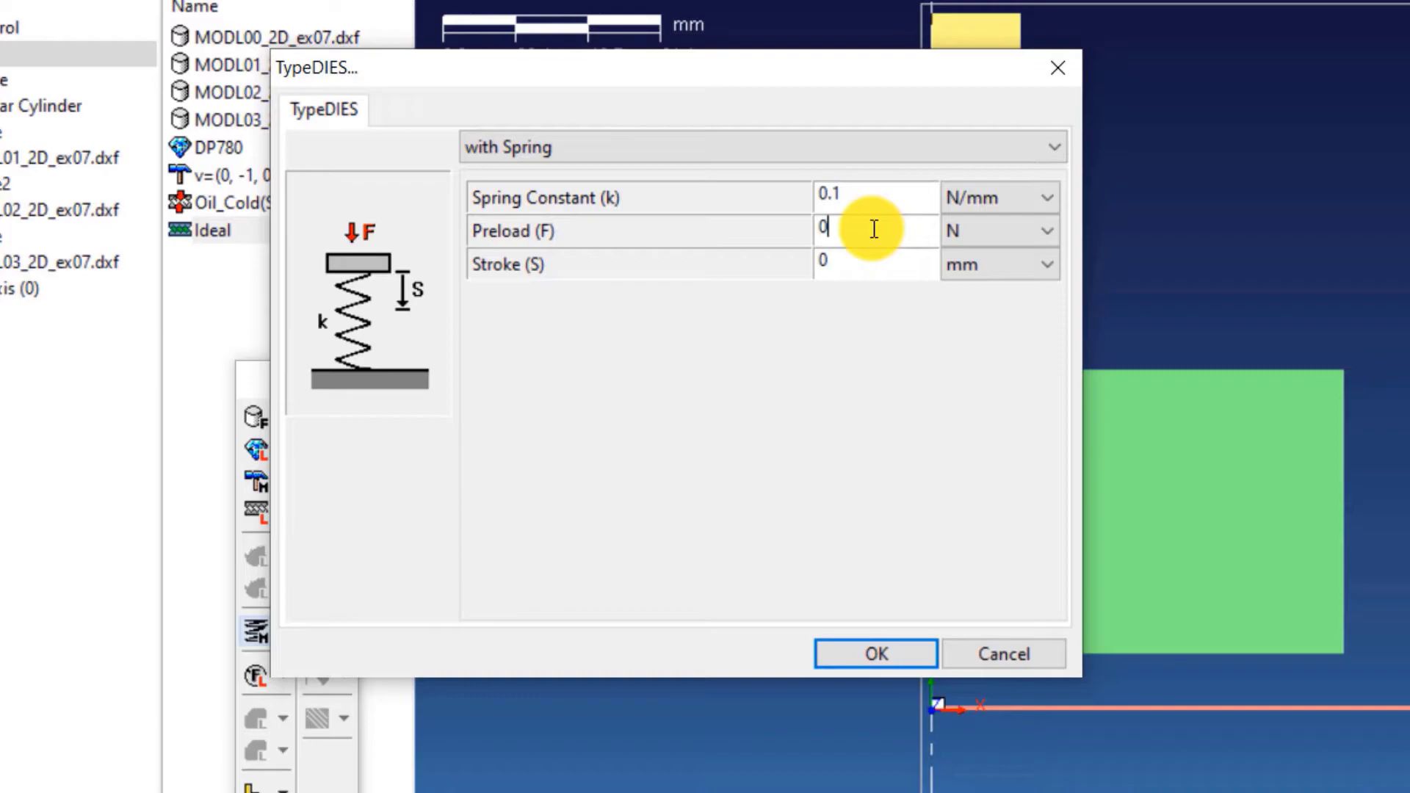
{"action": "left_click_drag", "start_coordinate": [868, 226], "coordinate": [784, 231]}
{"action": "type", "text": "49"}
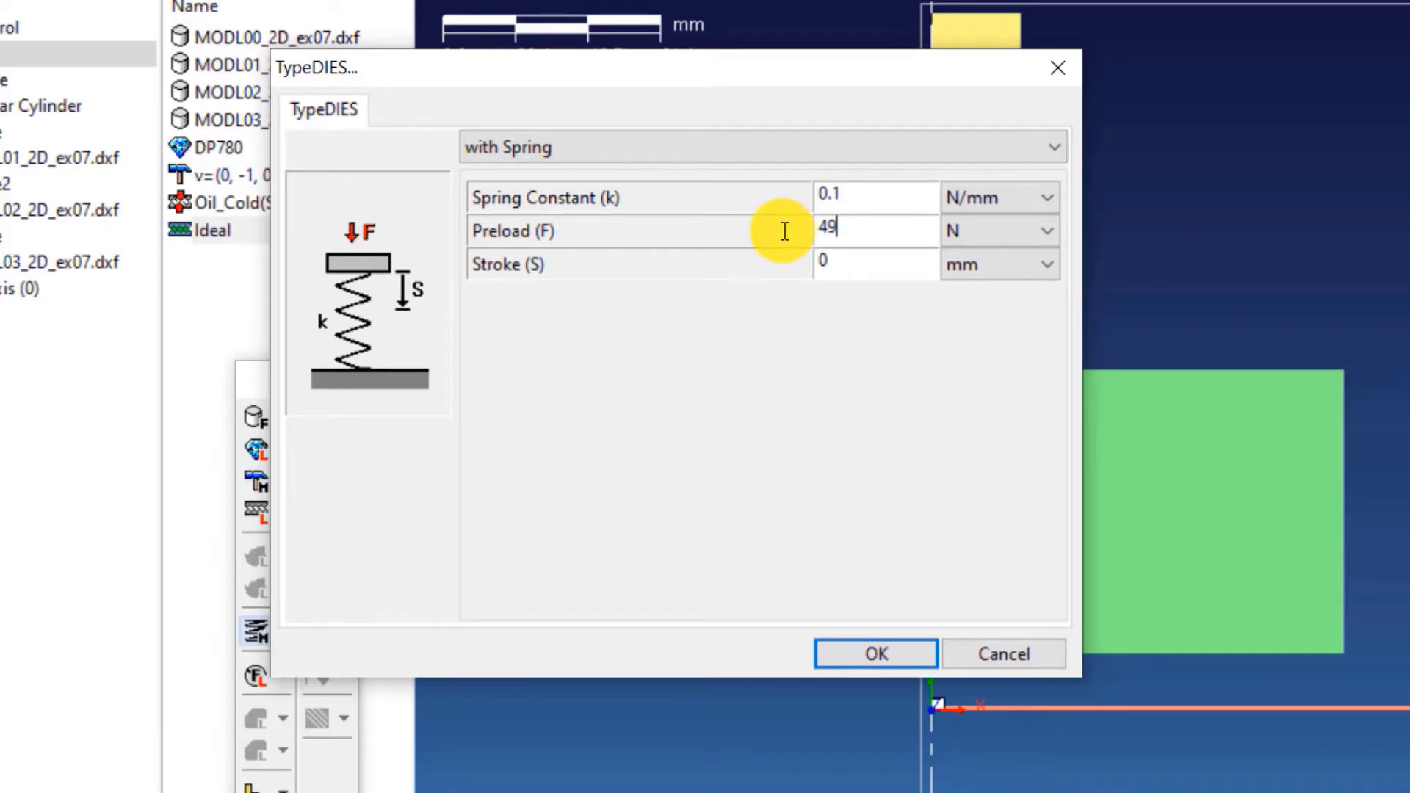
{"action": "left_click", "coordinate": [844, 266]}
{"action": "type", "text": ".2"}
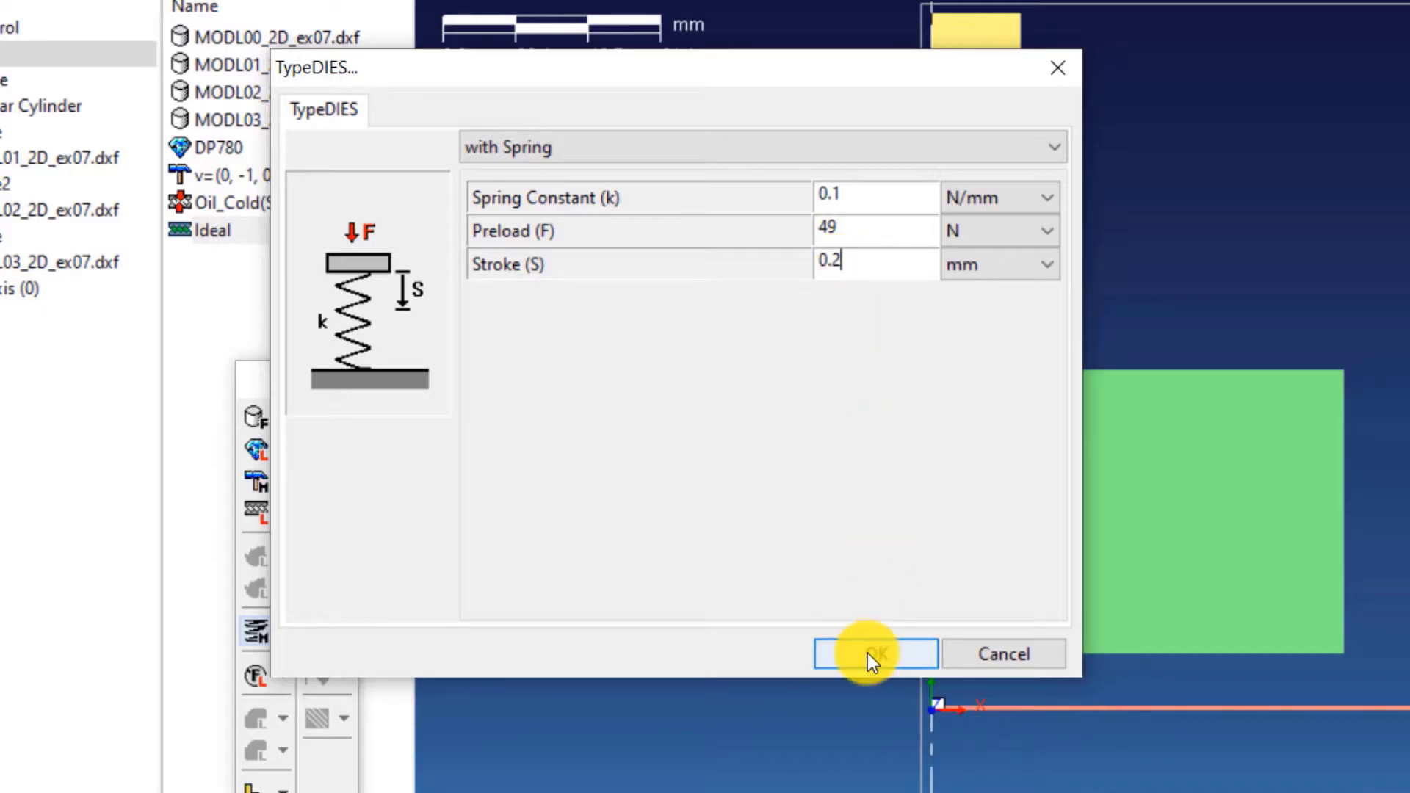
{"action": "left_click", "coordinate": [868, 653]}
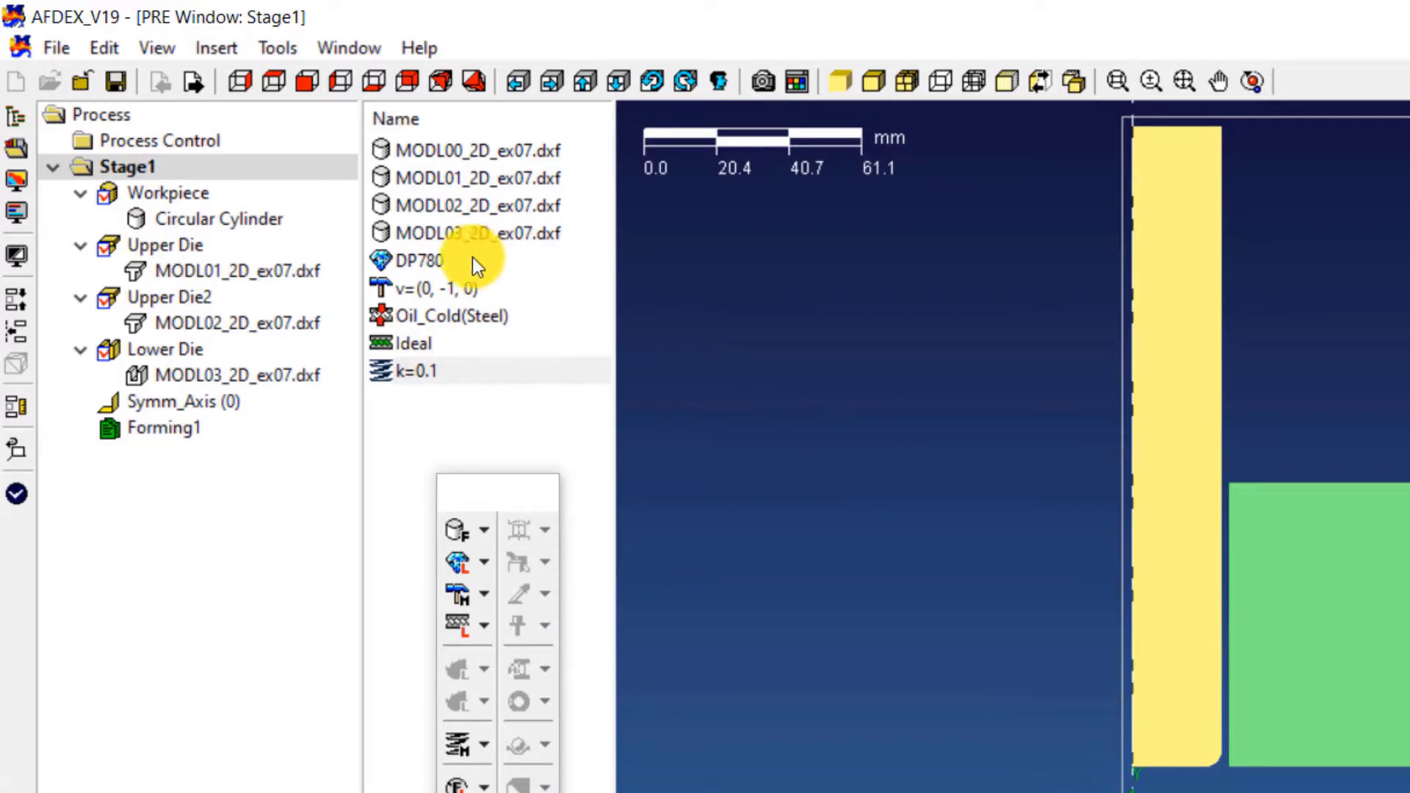
Assign DP780 to the workpiece and v=(0, -1, 0) to both upper dies
{"action": "right_click", "coordinate": [416, 254]}
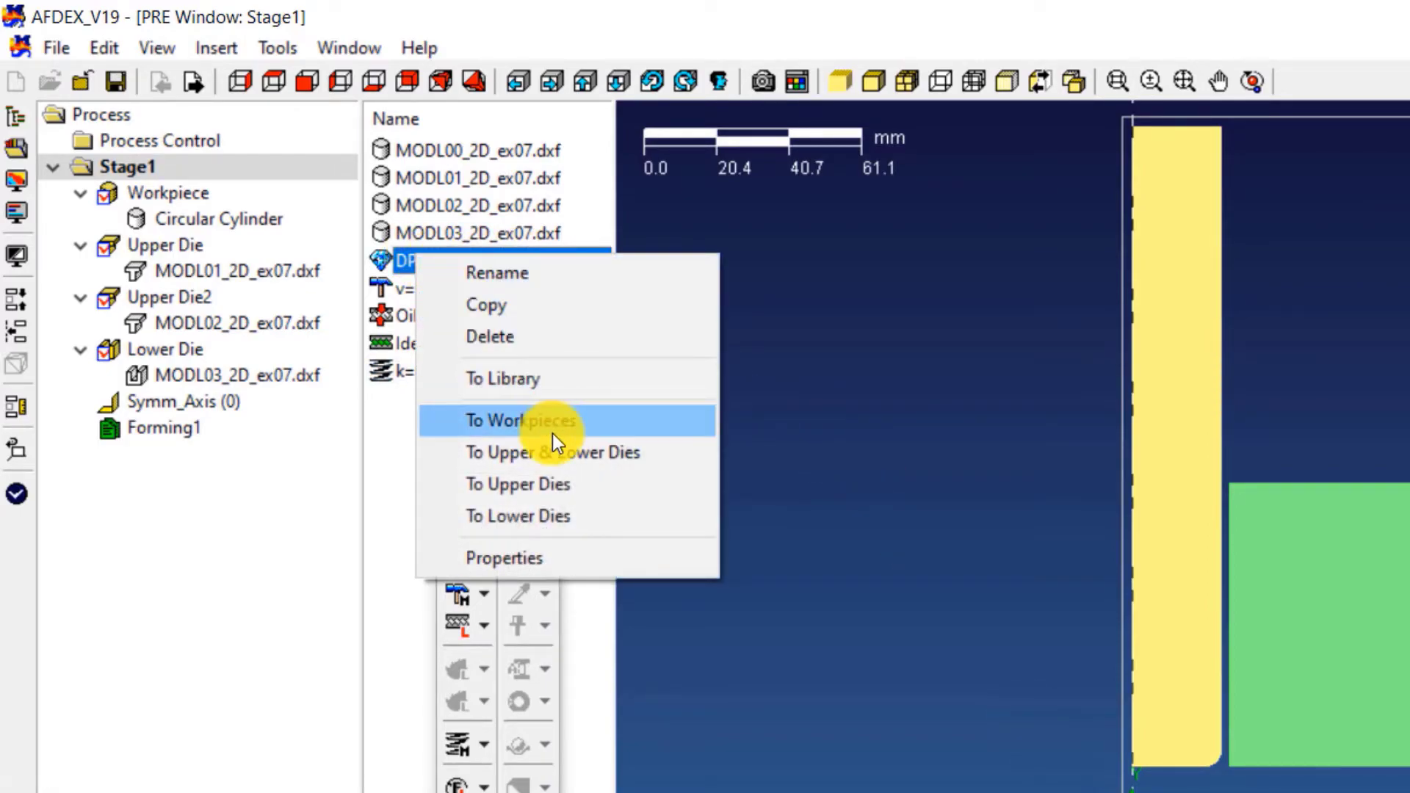
{"action": "left_click", "coordinate": [553, 433]}
{"action": "left_click_drag", "start_coordinate": [523, 491], "coordinate": [519, 670]}
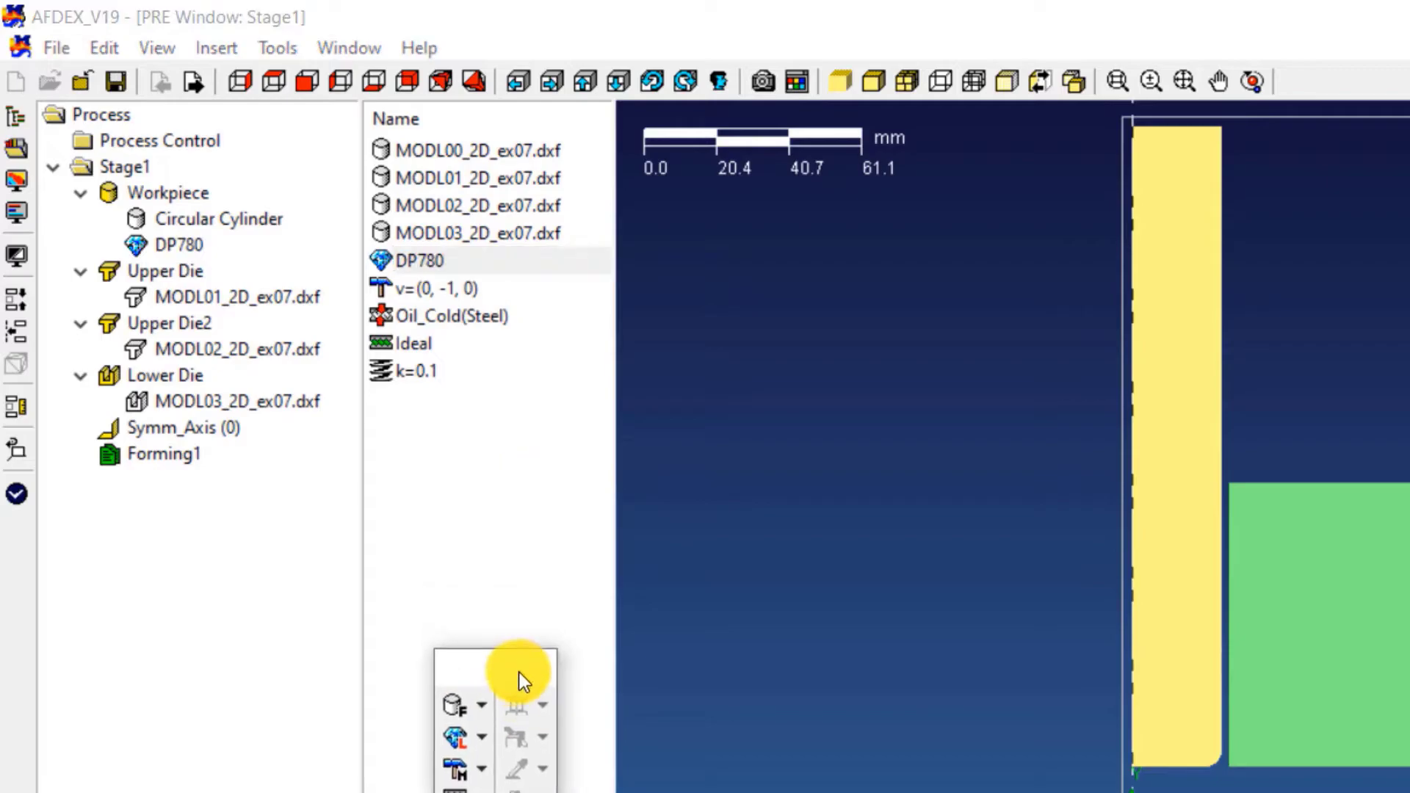
{"action": "left_click", "coordinate": [456, 290]}
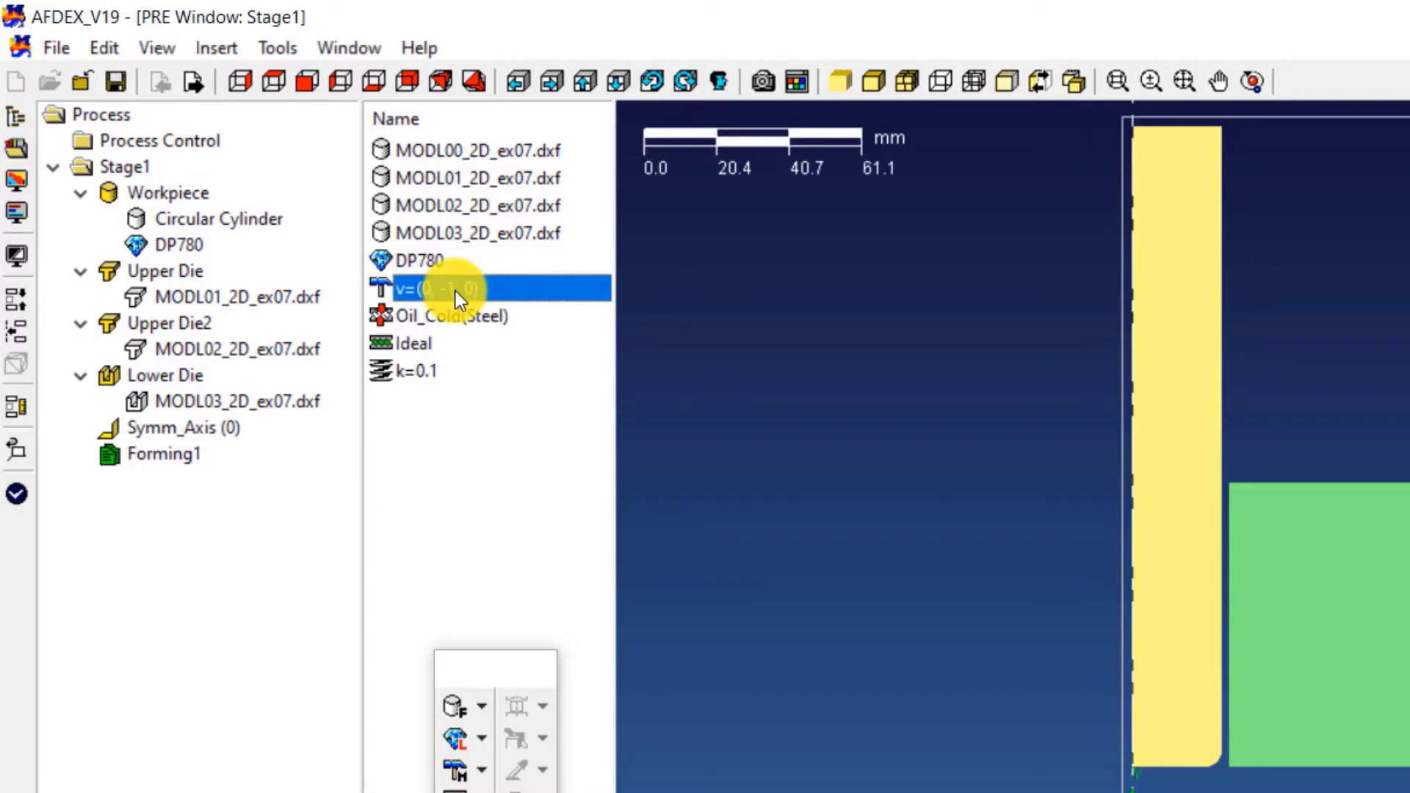
{"action": "right_click", "coordinate": [455, 290]}
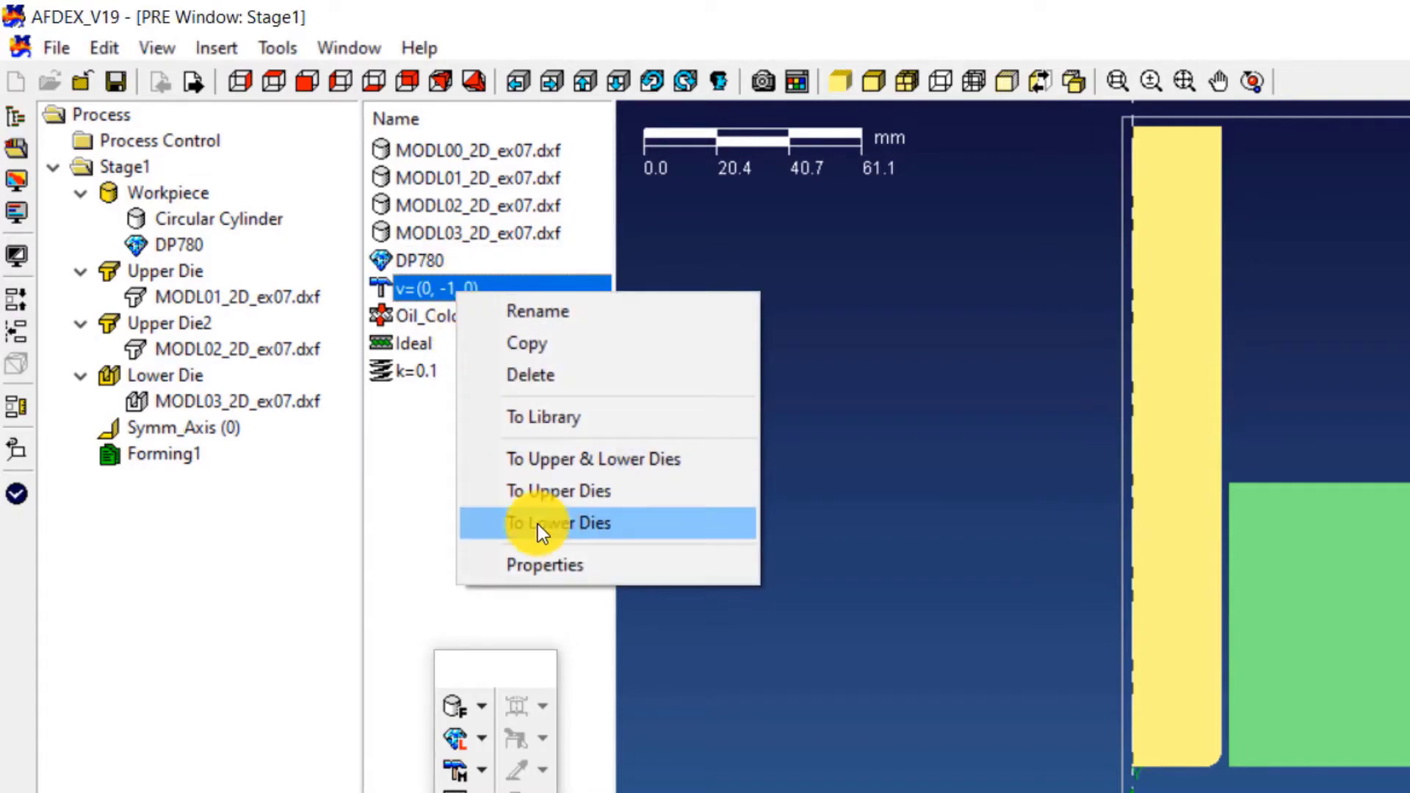
{"action": "left_click", "coordinate": [567, 494]}
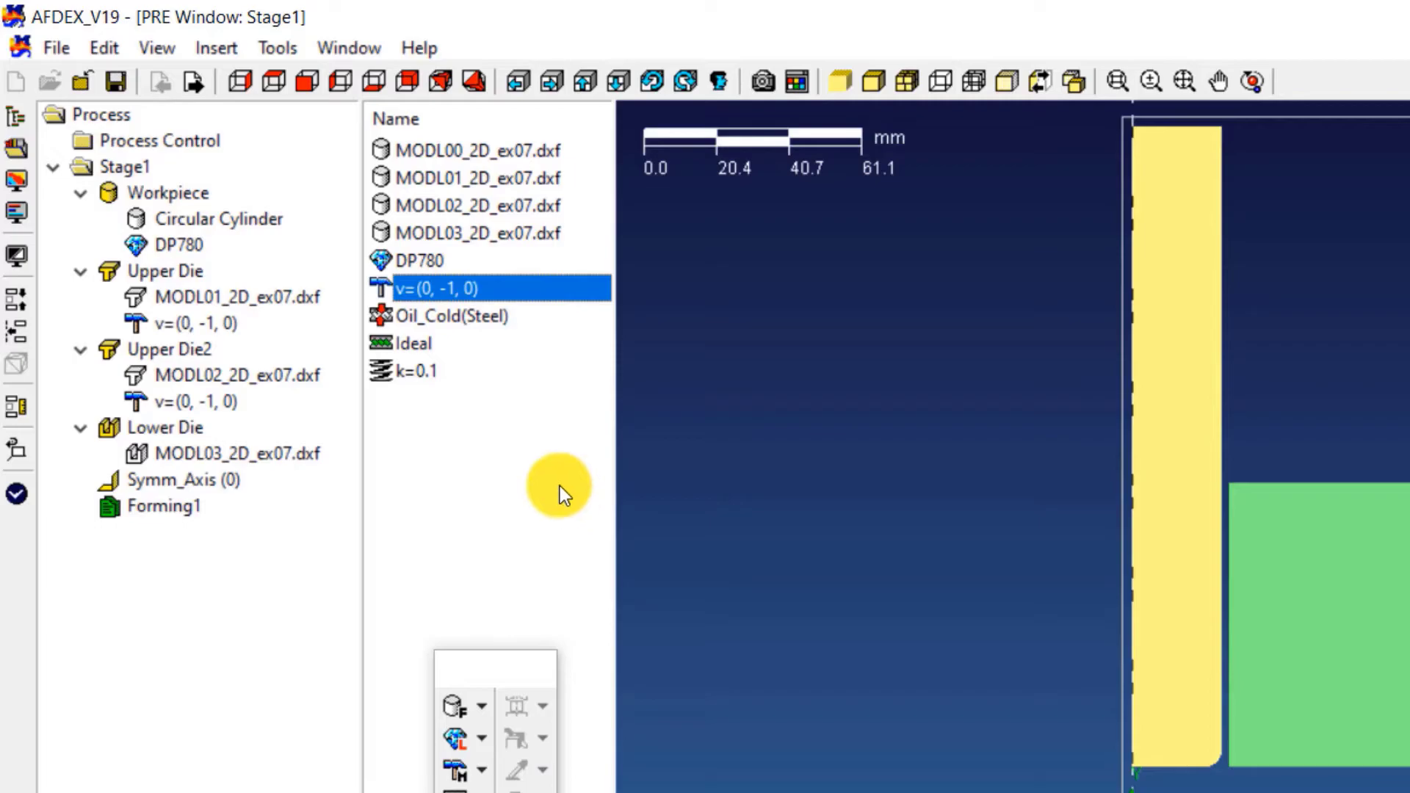
Apply Oil_Cold(Steel) to Upper Die, Ideal to Upper Die2 and Lower Die, and k=0.1 to Upper Die2
{"action": "left_click", "coordinate": [473, 323]}
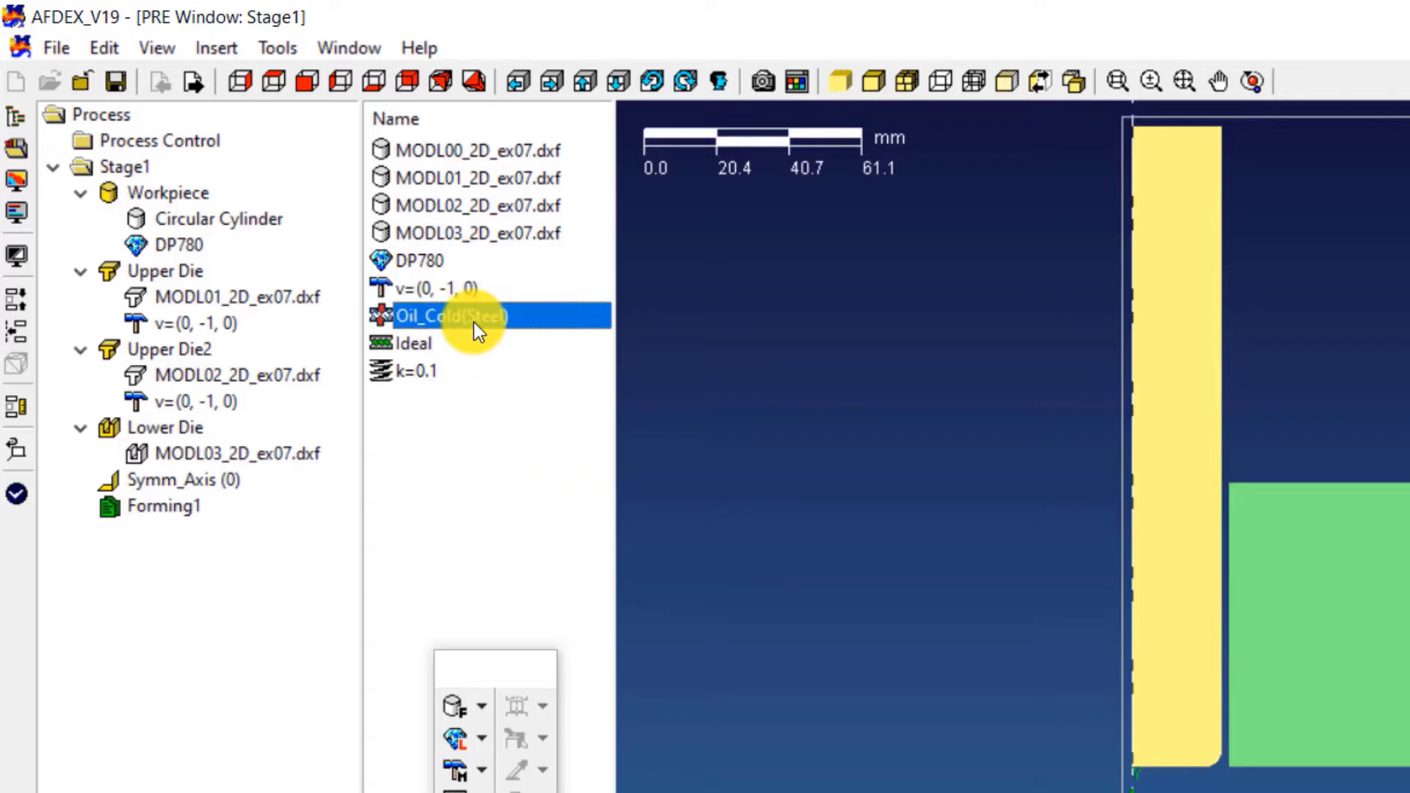
{"action": "right_click", "coordinate": [474, 323]}
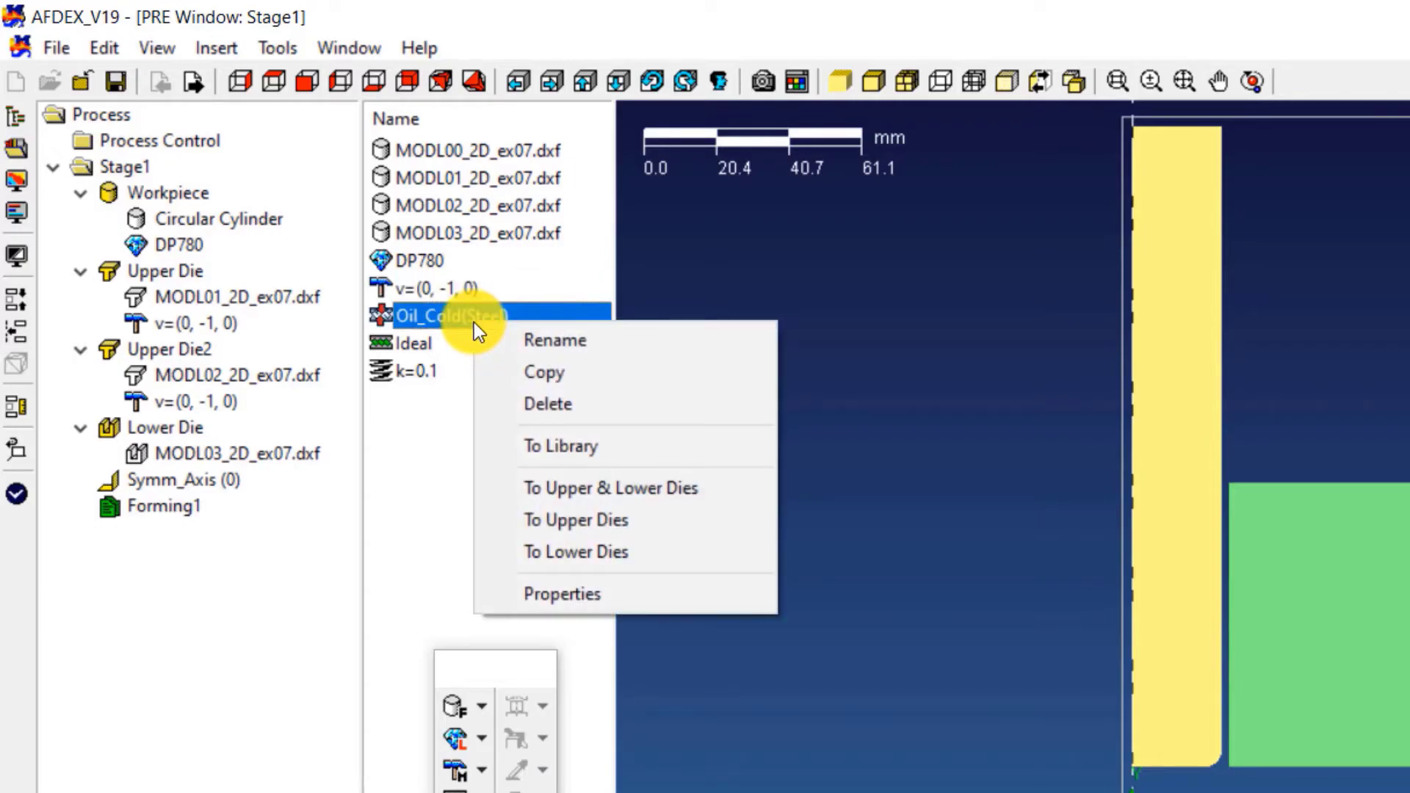
{"action": "left_click", "coordinate": [624, 488]}
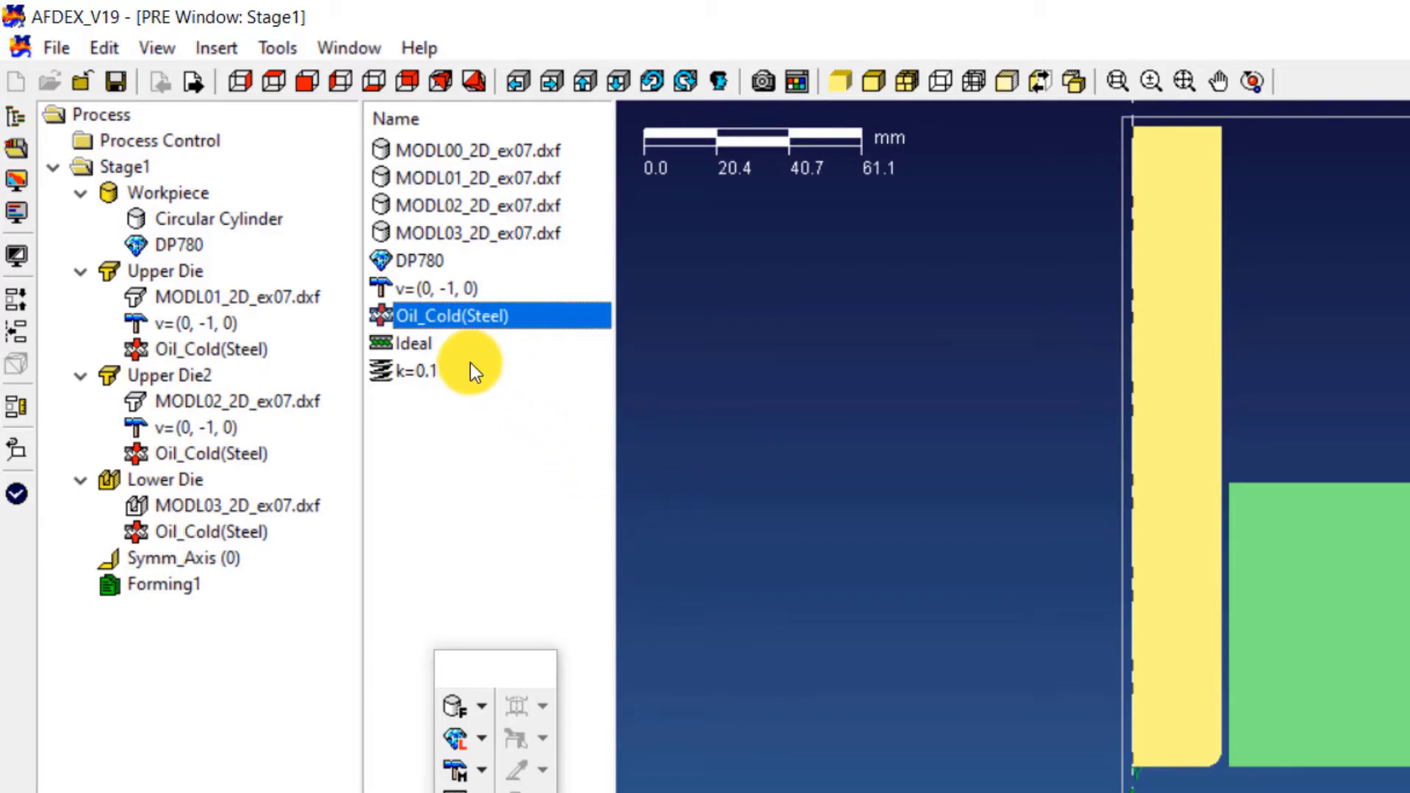
{"action": "left_click", "coordinate": [425, 345]}
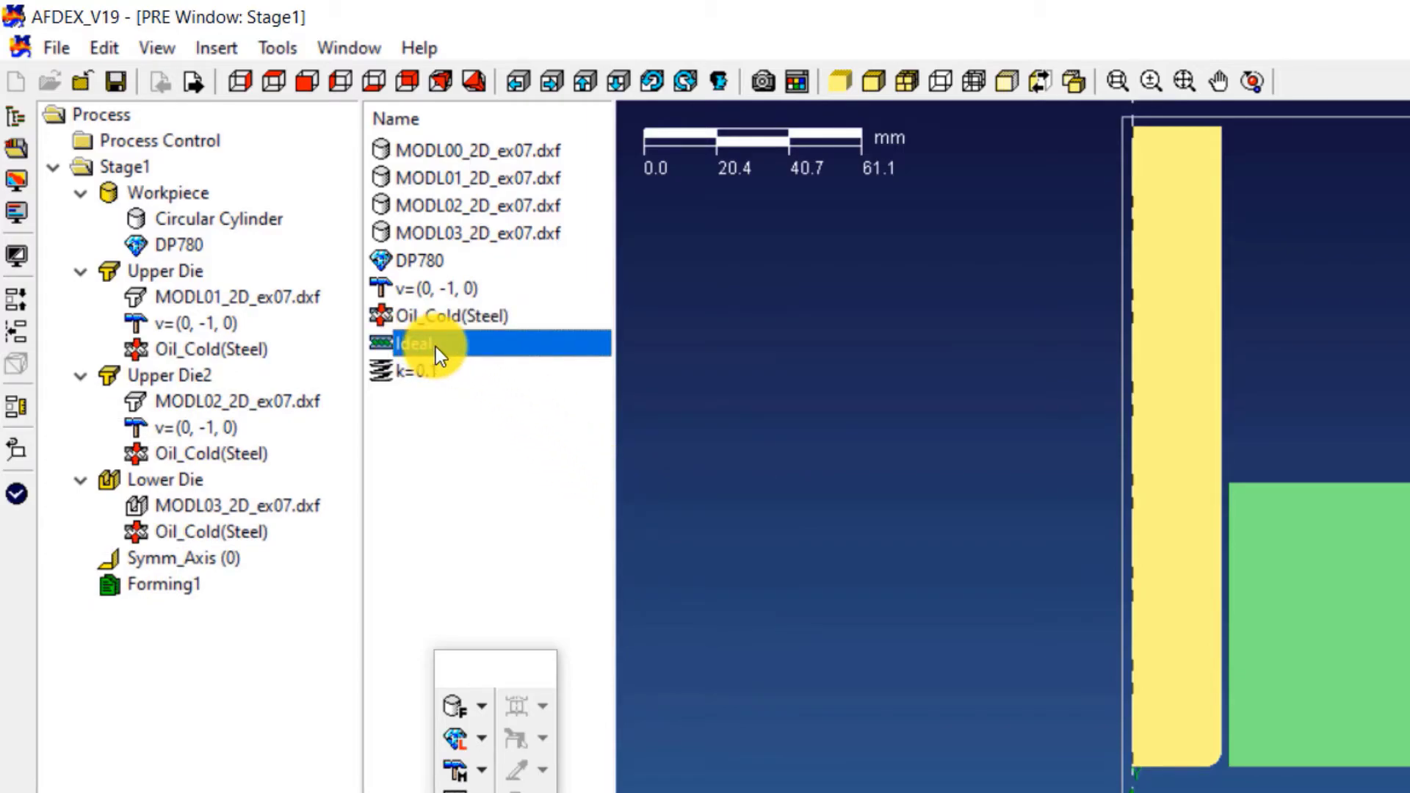
{"action": "left_click_drag", "start_coordinate": [434, 347], "coordinate": [301, 535]}
{"action": "left_click", "coordinate": [434, 373]}
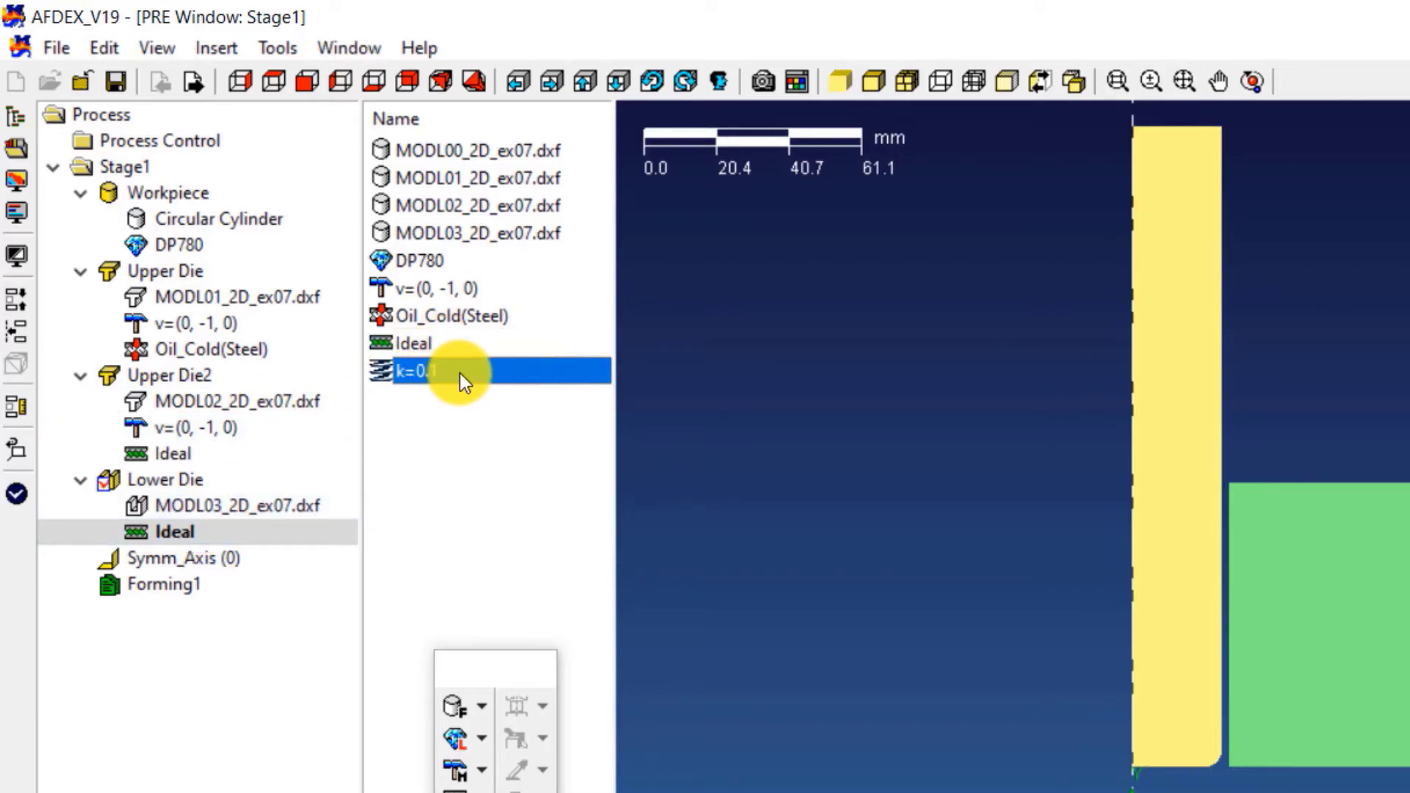
{"action": "left_click_drag", "start_coordinate": [459, 373], "coordinate": [202, 433]}
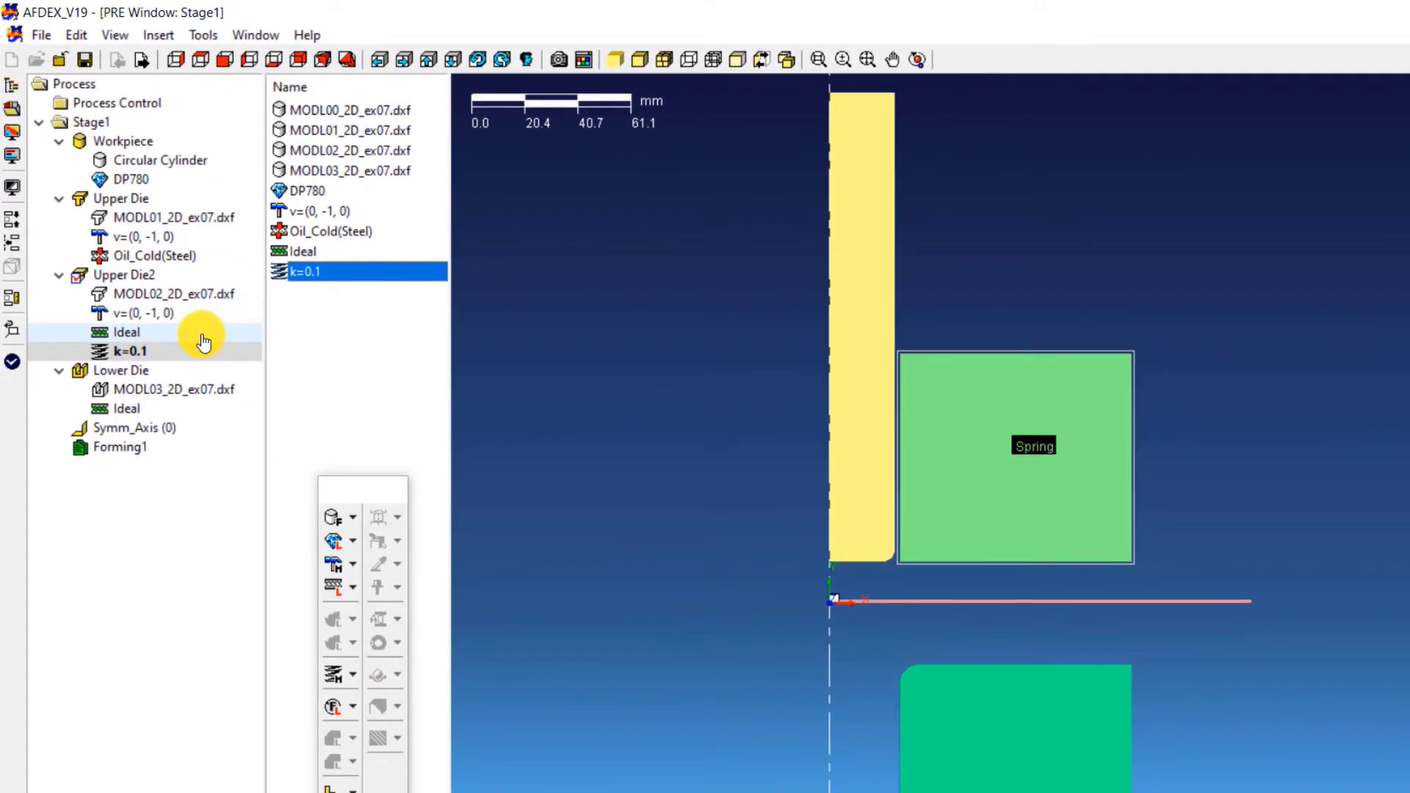
Run Auto positioning in the Positioner so the dies contact the workpiece
{"action": "left_click", "coordinate": [13, 224]}
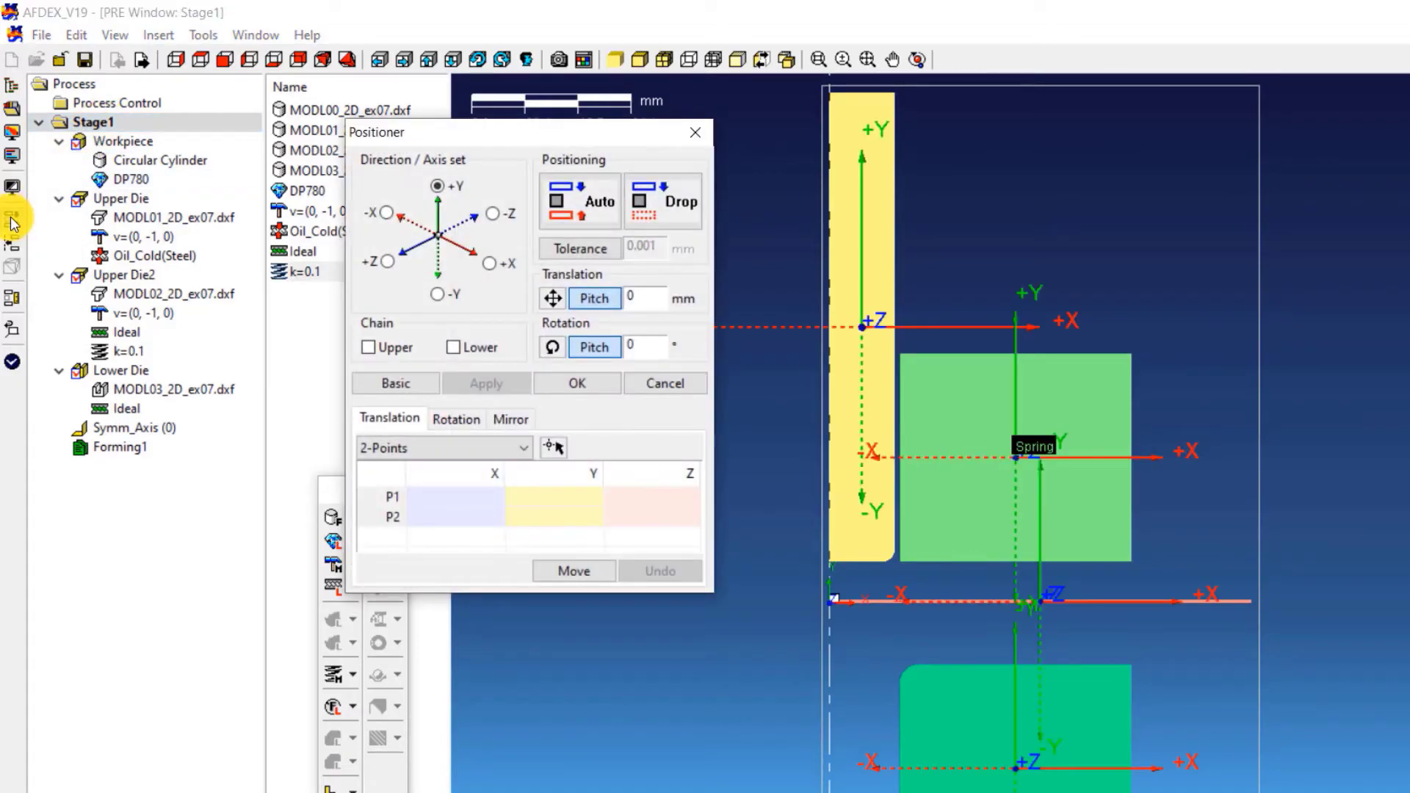
{"action": "left_click", "coordinate": [561, 210]}
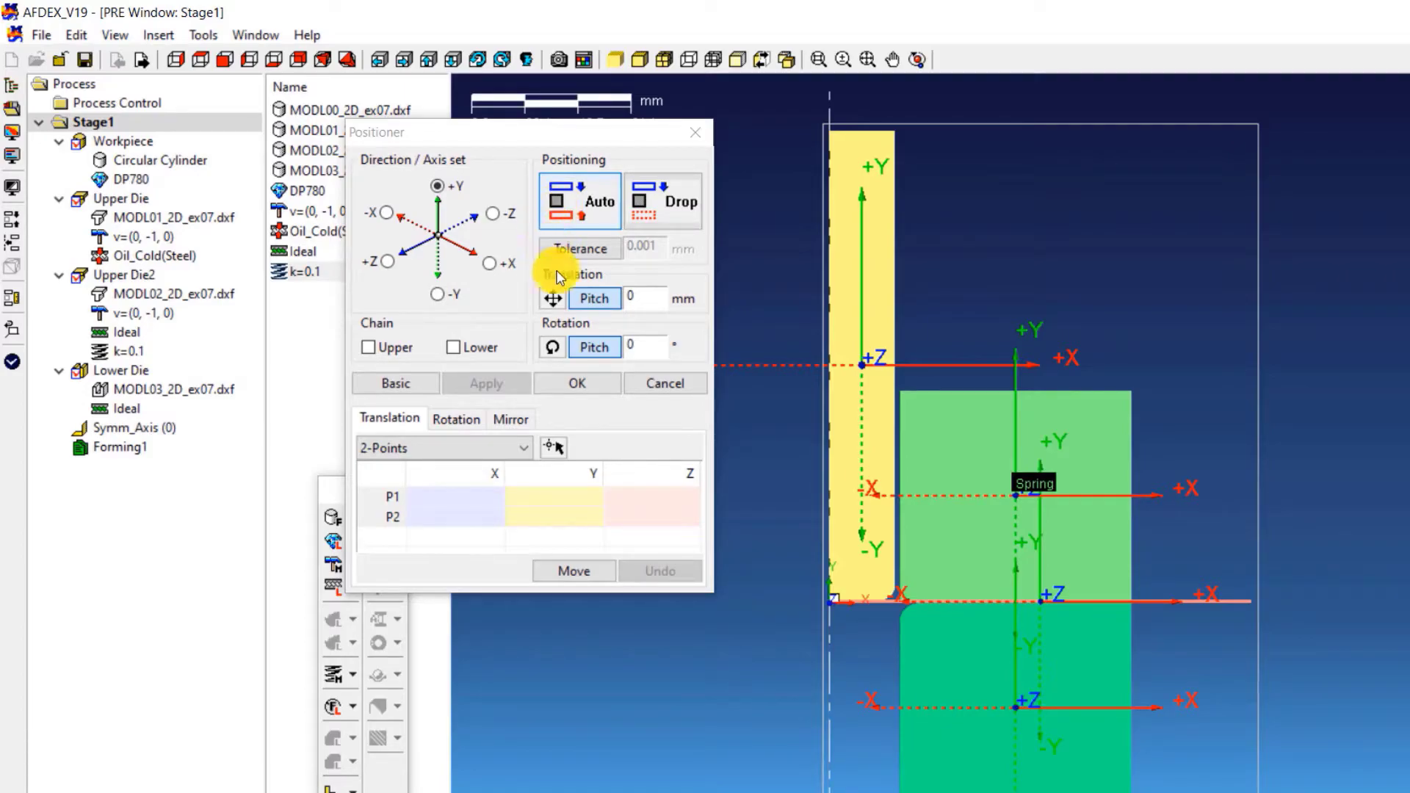
{"action": "left_click", "coordinate": [593, 377]}
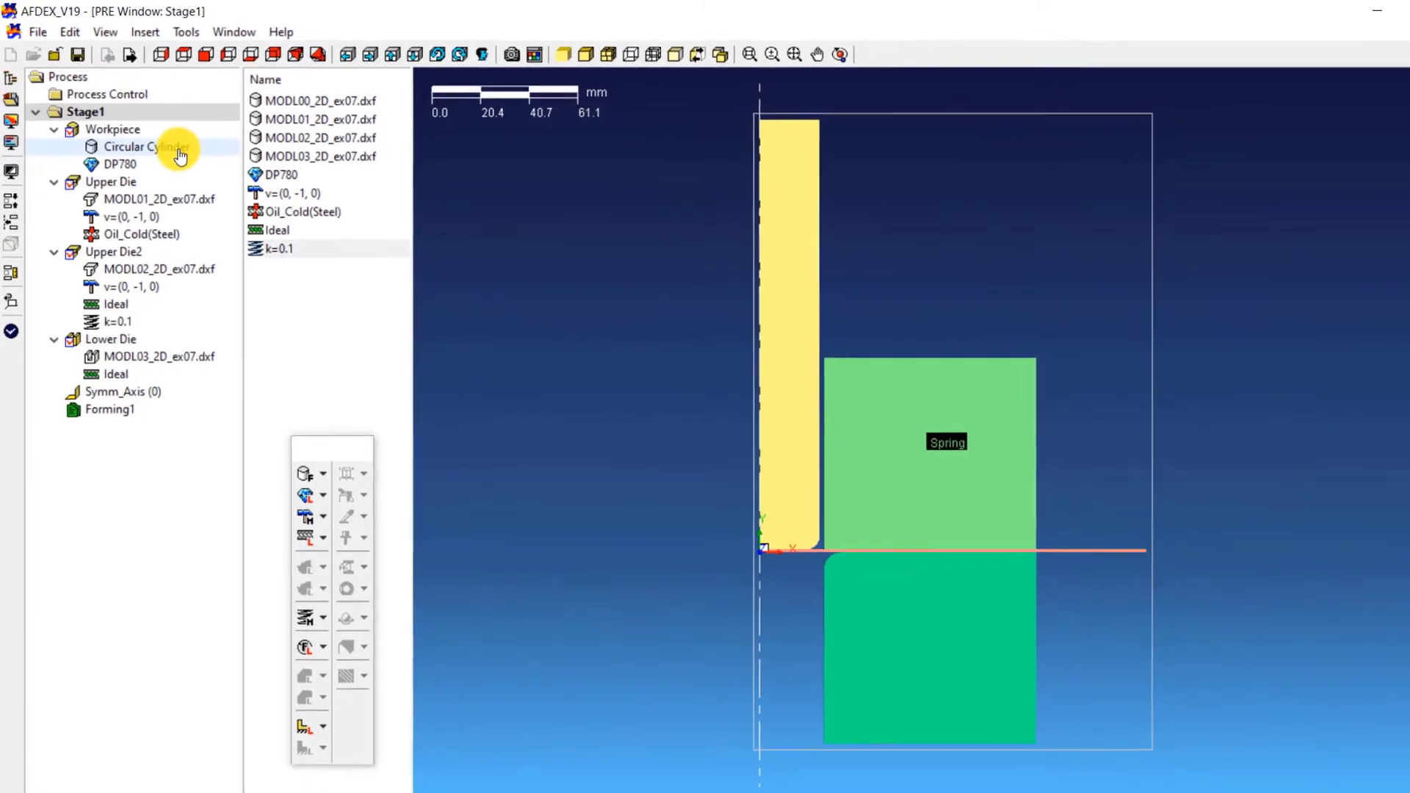
Set the workpiece AutoGrid to User Defined: flow lines 24 and 2776, regular grids 695 and 7
{"action": "left_click", "coordinate": [178, 154]}
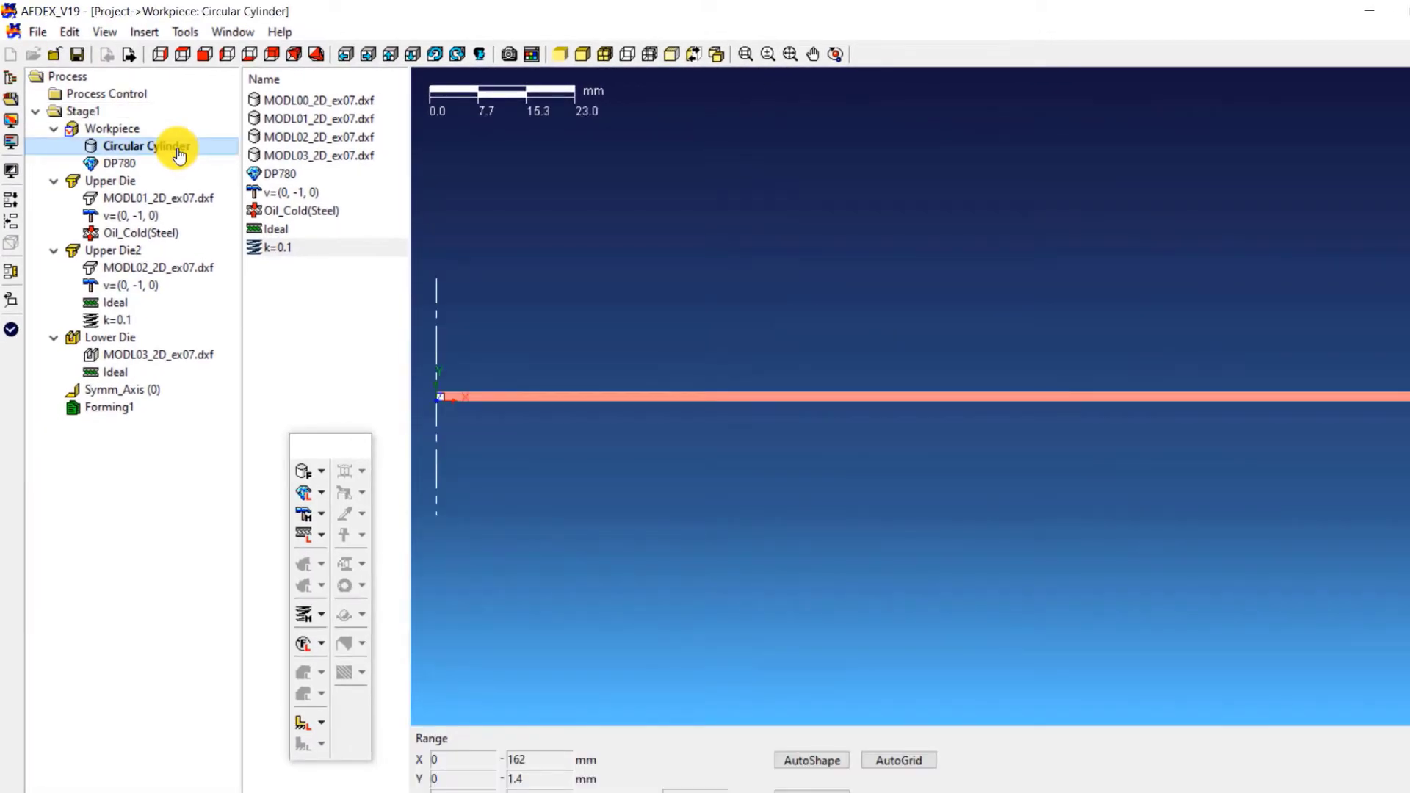
{"action": "left_click", "coordinate": [901, 759]}
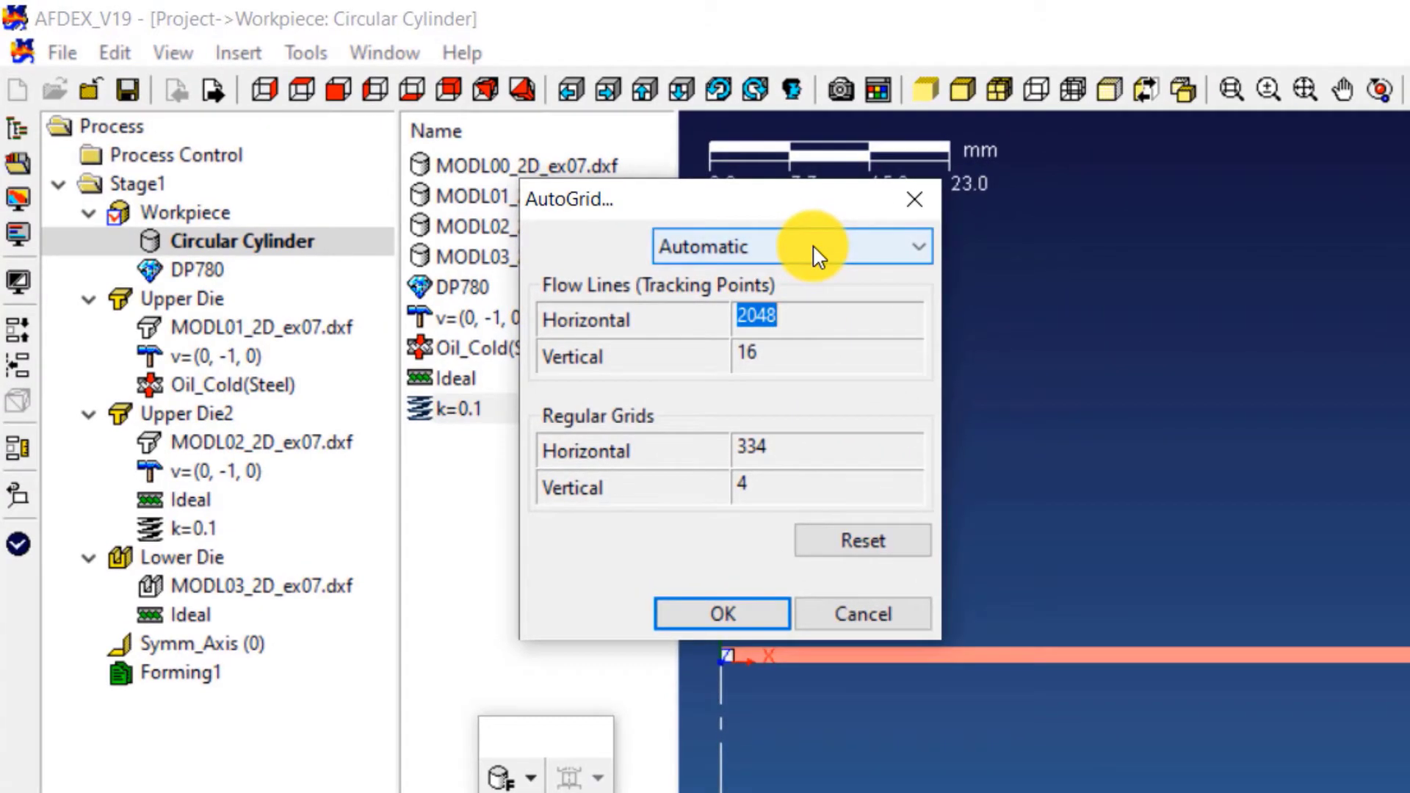
{"action": "left_click", "coordinate": [812, 248]}
{"action": "left_click", "coordinate": [790, 298]}
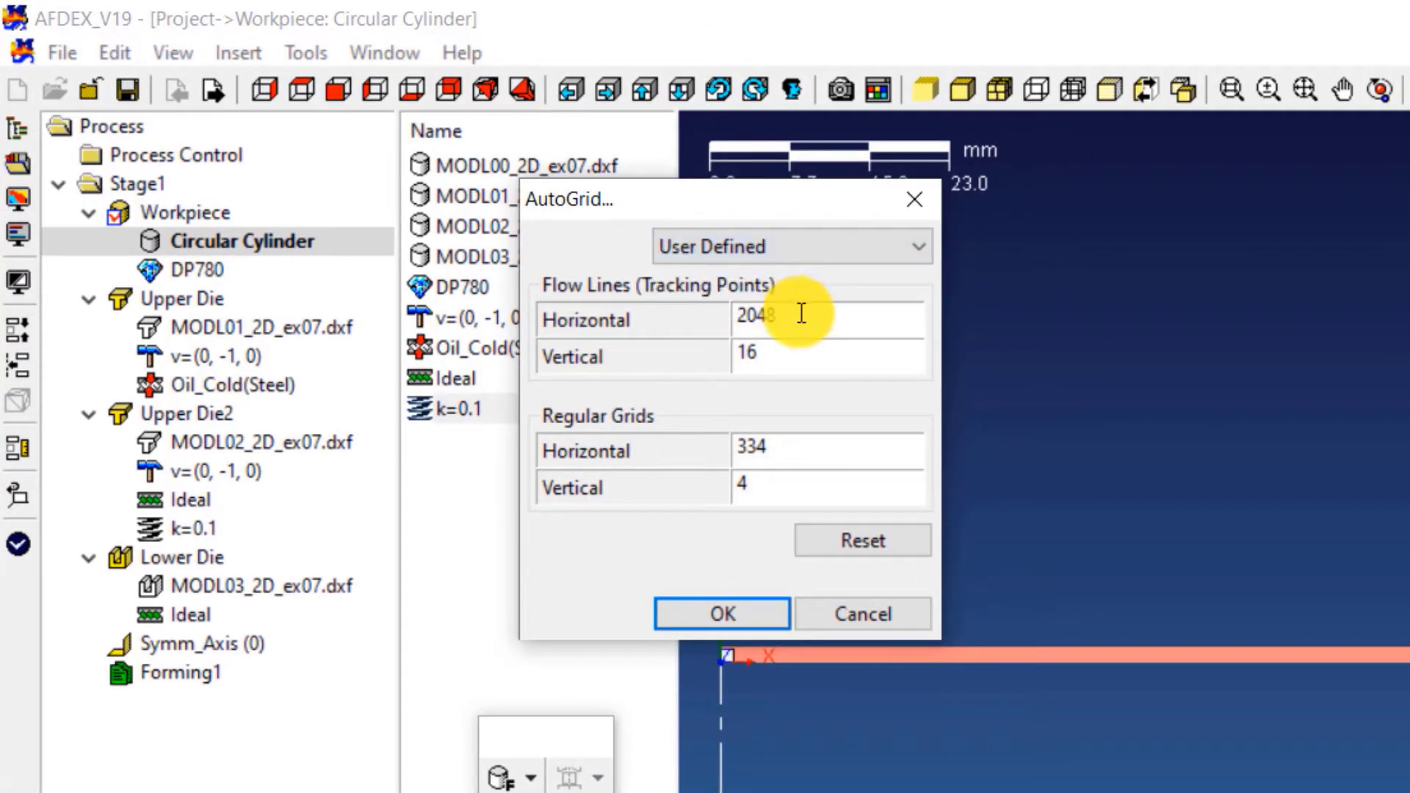
{"action": "type", "text": "24"}
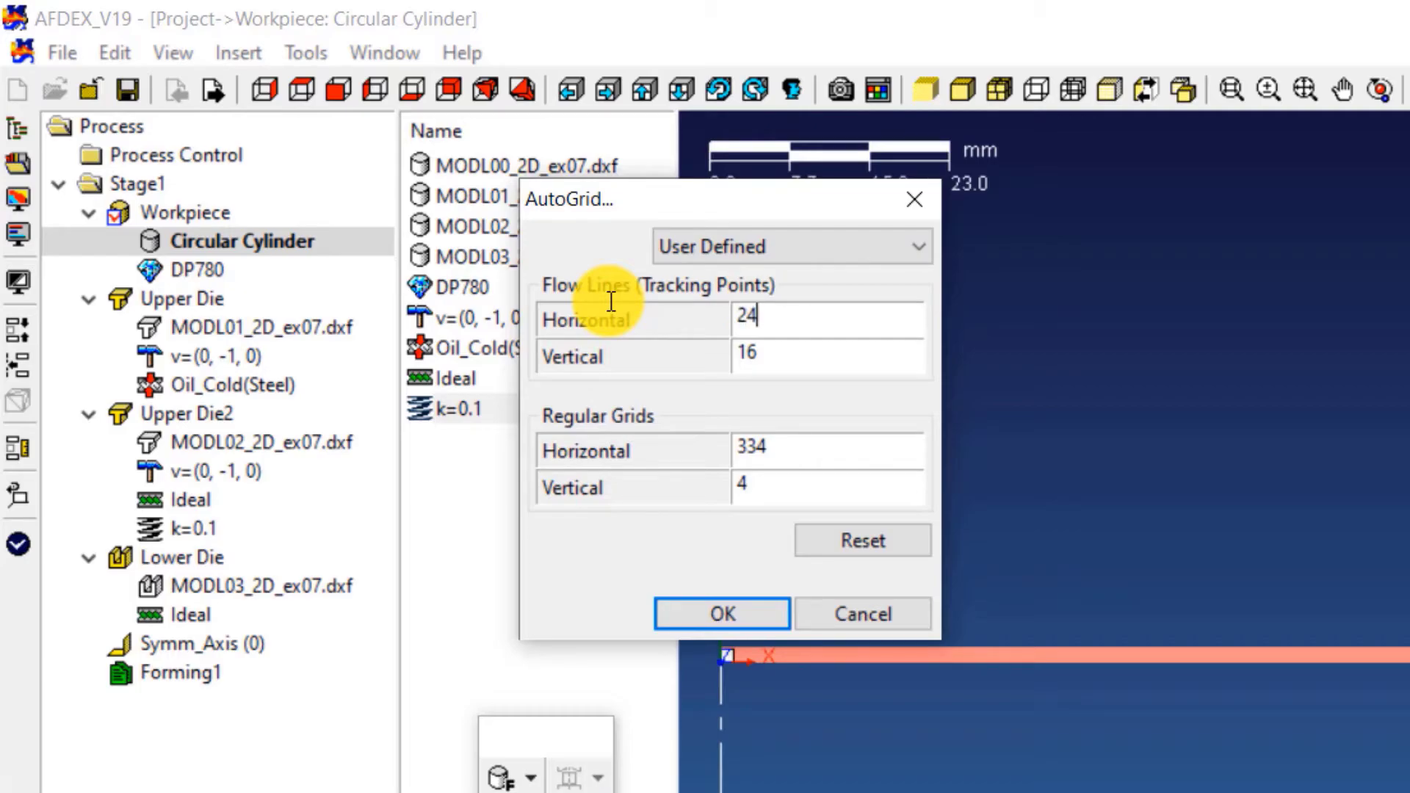
{"action": "left_click", "coordinate": [801, 350]}
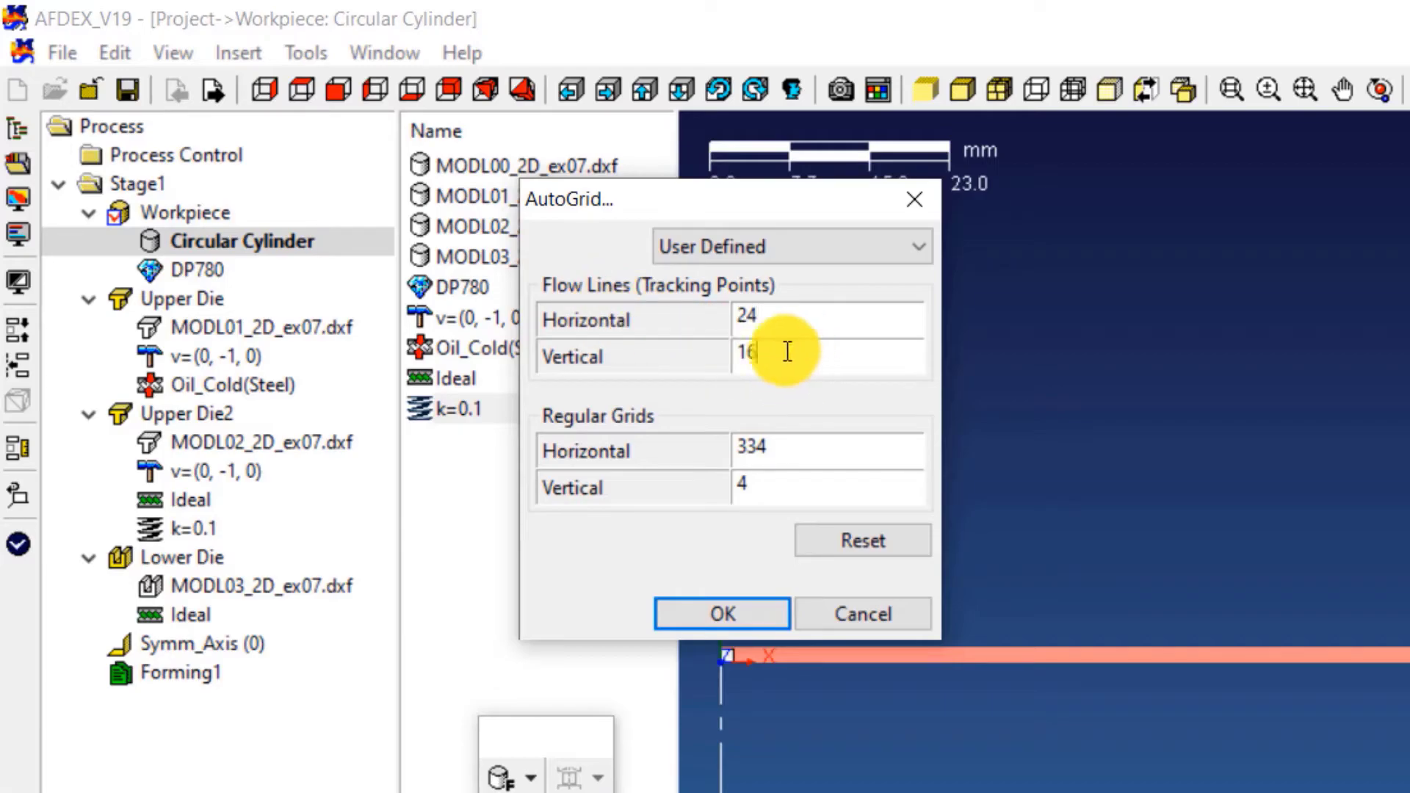
{"action": "left_click_drag", "start_coordinate": [801, 350], "coordinate": [678, 366]}
{"action": "type", "text": "277"}
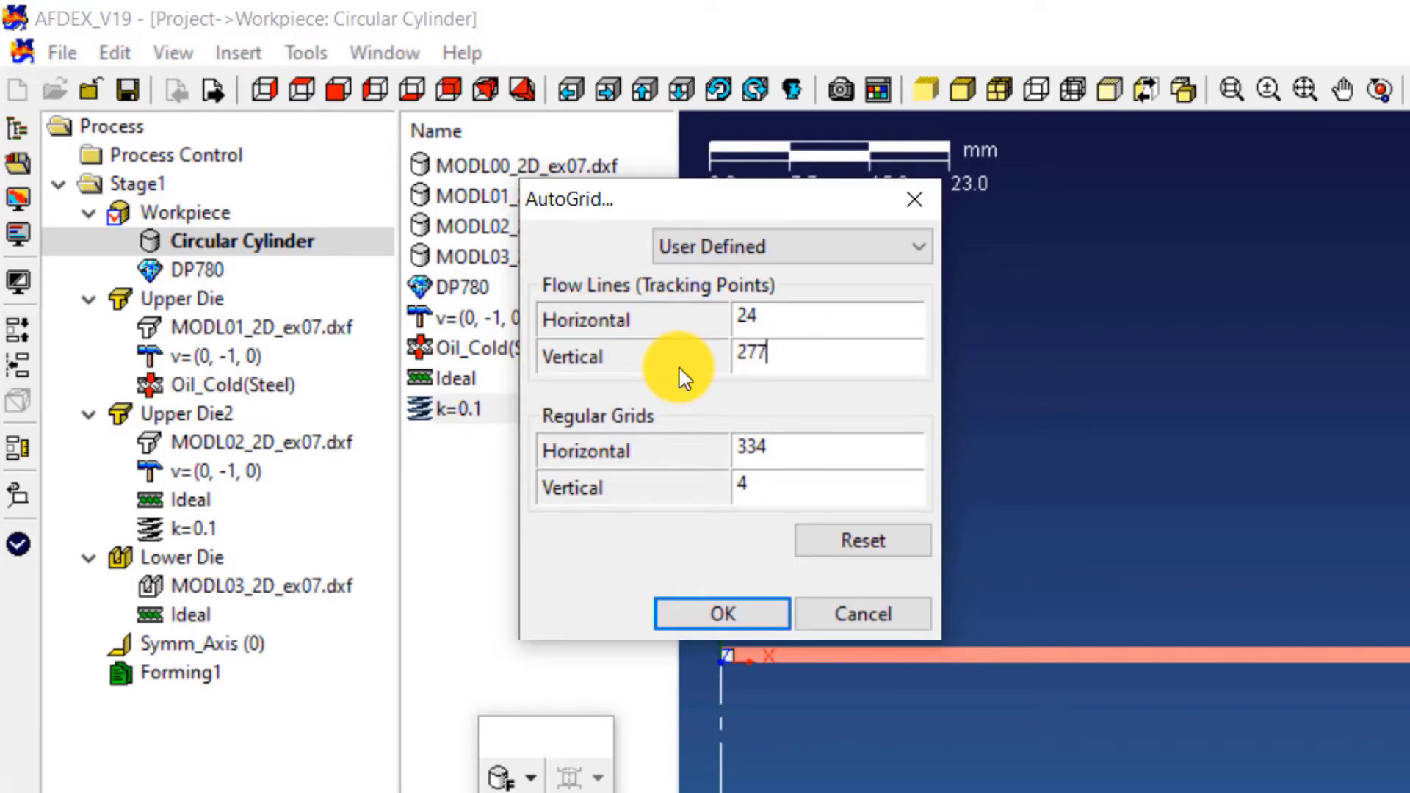
{"action": "type", "text": "6"}
{"action": "left_click_drag", "start_coordinate": [802, 461], "coordinate": [689, 443]}
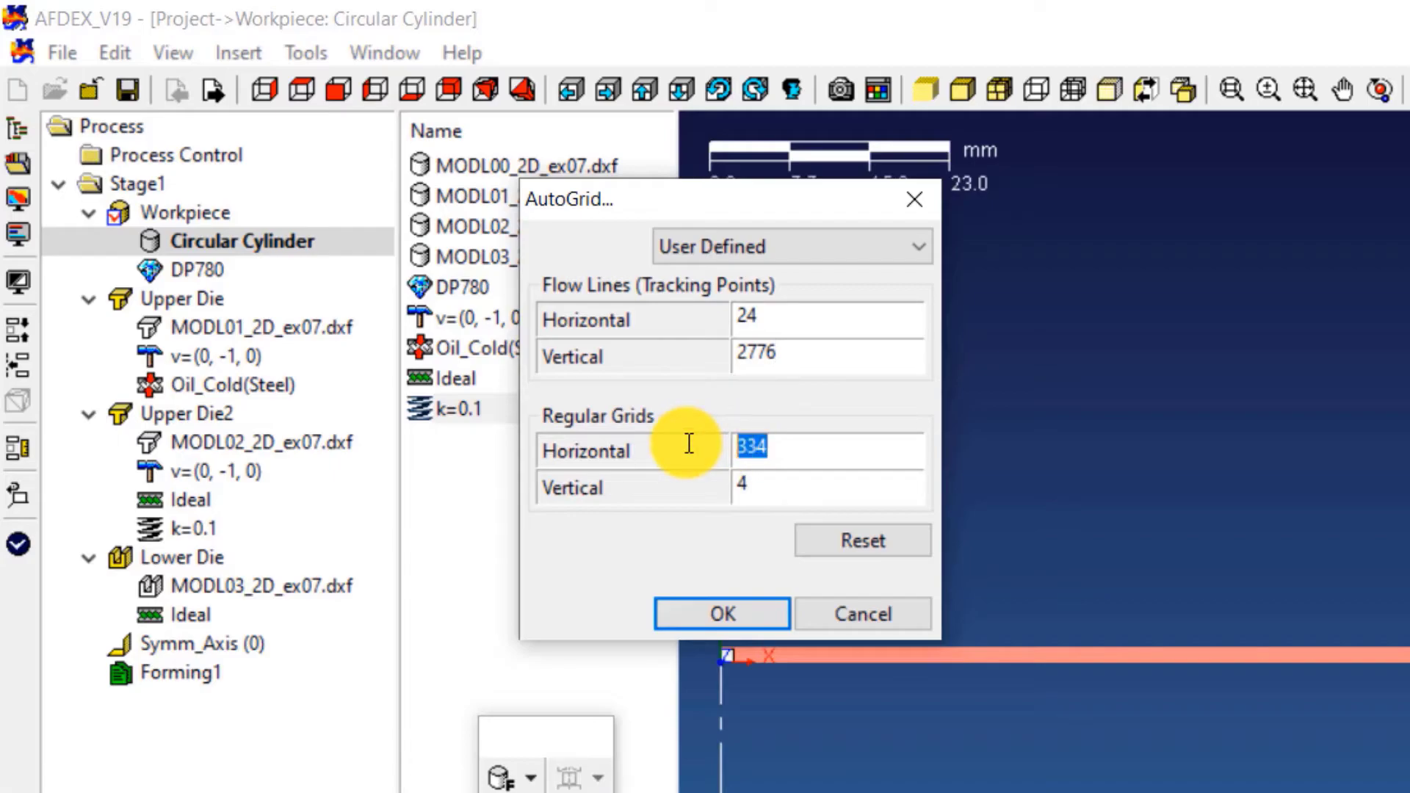
{"action": "type", "text": "695"}
{"action": "left_click_drag", "start_coordinate": [750, 486], "coordinate": [635, 488]}
{"action": "type", "text": "7"}
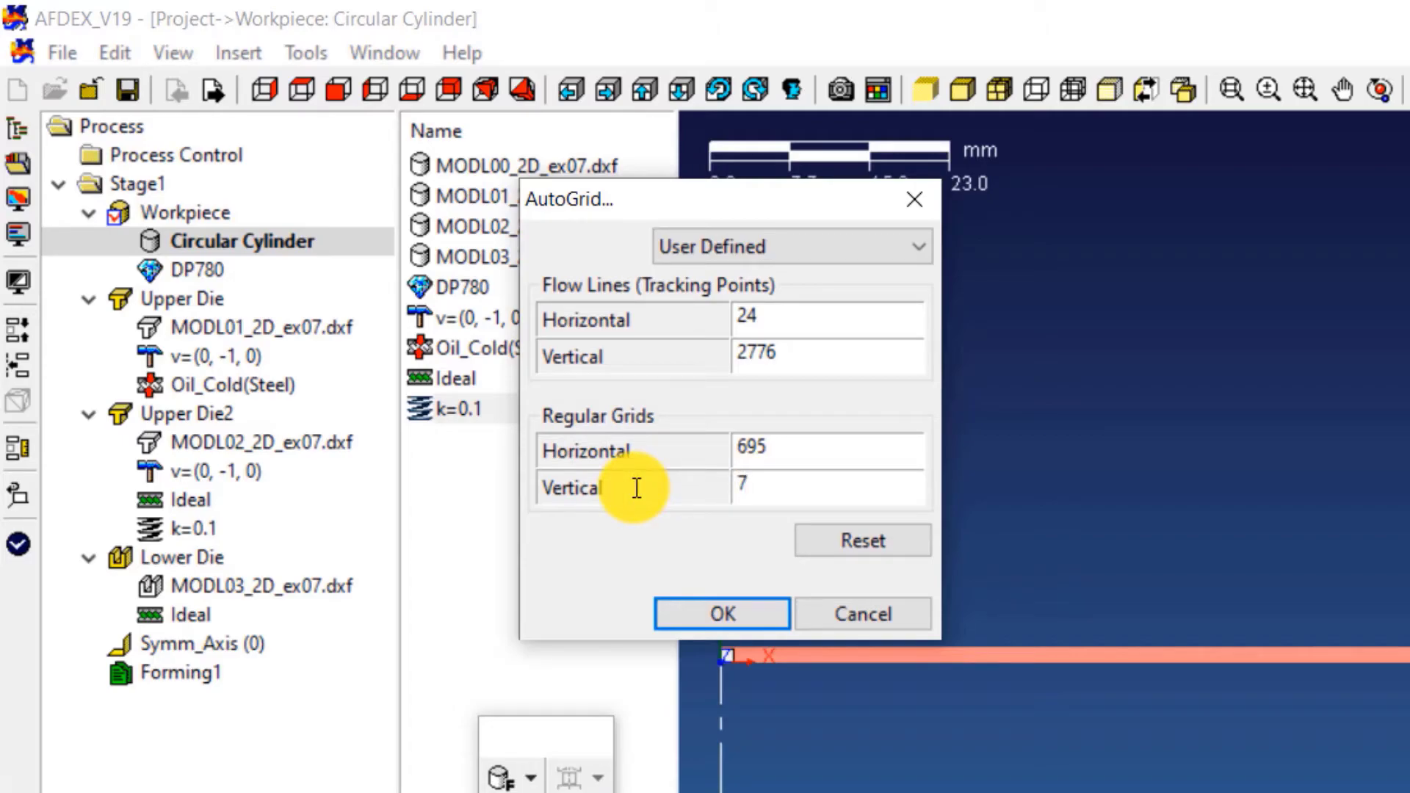
{"action": "left_click", "coordinate": [685, 600]}
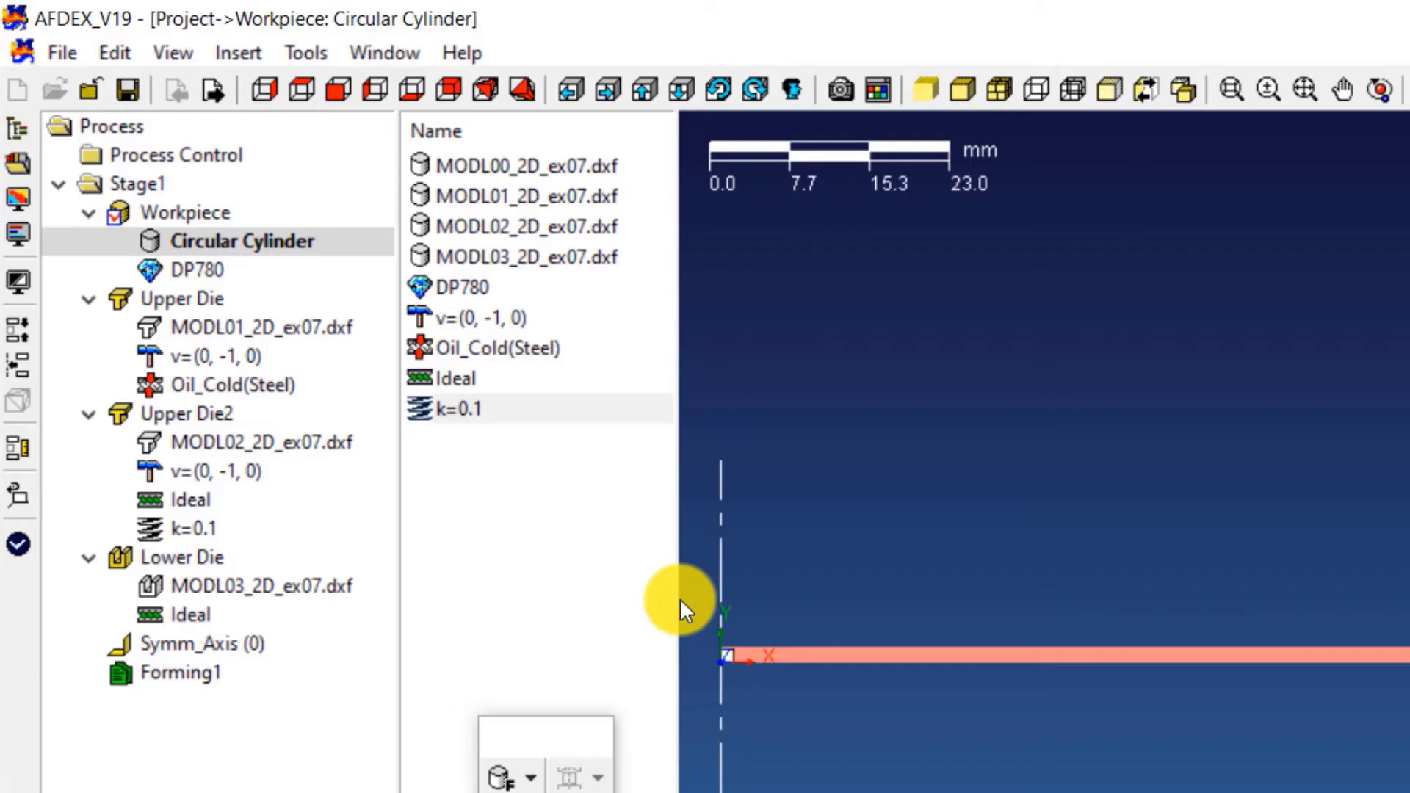
In Process Control, set I Default parameter IT 32 to 1 and the remeshing criterion to NONE
{"action": "left_click", "coordinate": [229, 163]}
{"action": "double_click", "coordinate": [229, 163]}
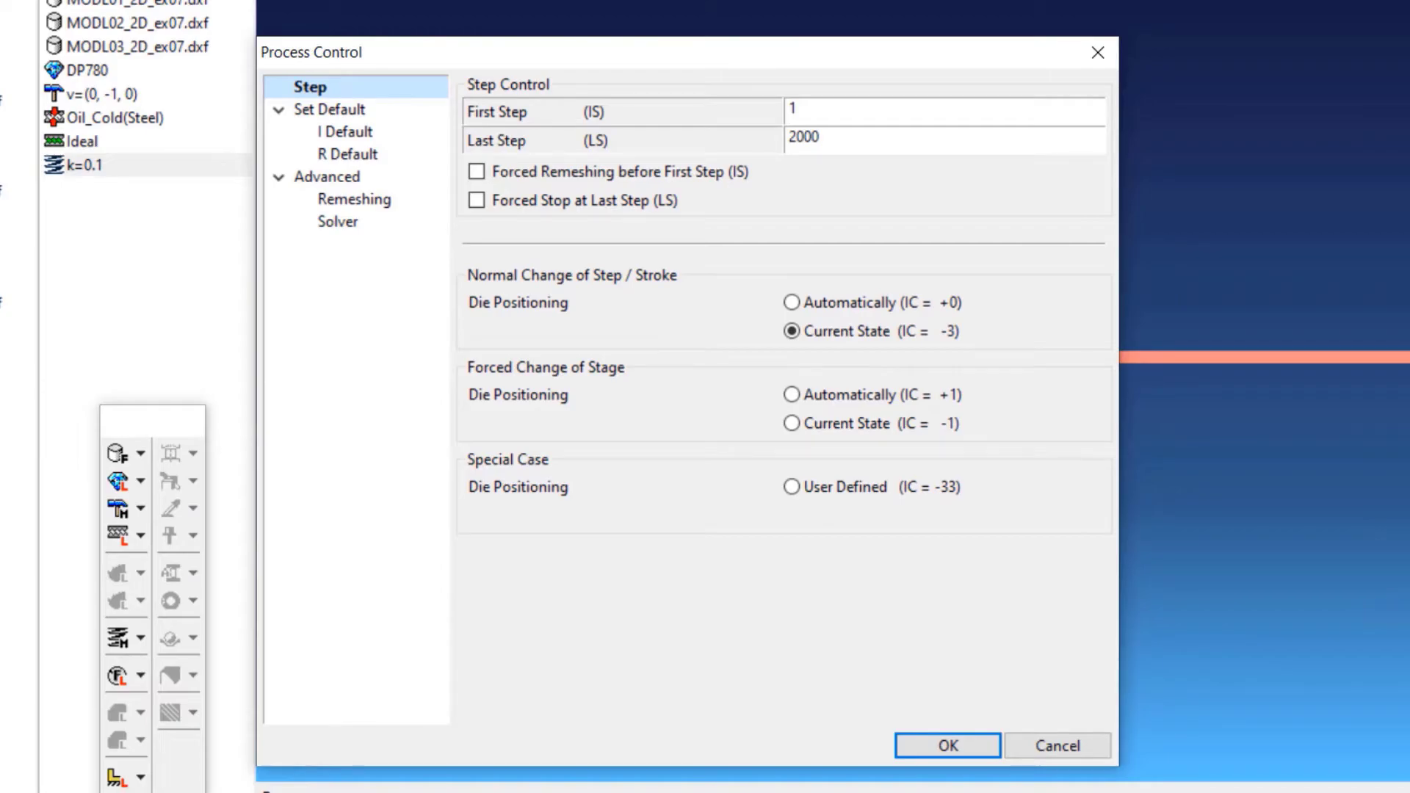
{"action": "left_click", "coordinate": [354, 132]}
{"action": "left_click_drag", "start_coordinate": [1100, 187], "coordinate": [1116, 278]}
{"action": "double_click", "coordinate": [616, 521]}
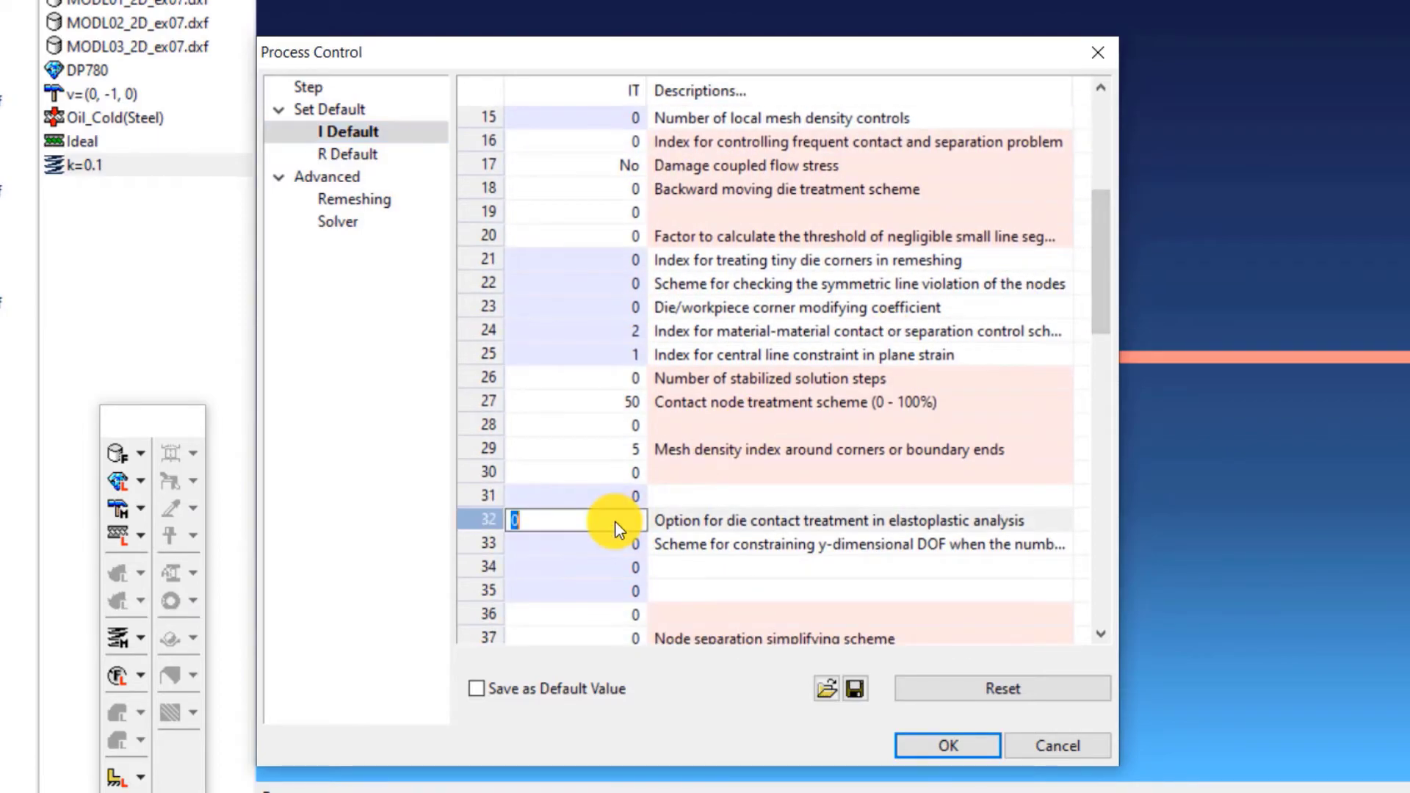
{"action": "type", "text": "1"}
{"action": "left_click", "coordinate": [708, 529]}
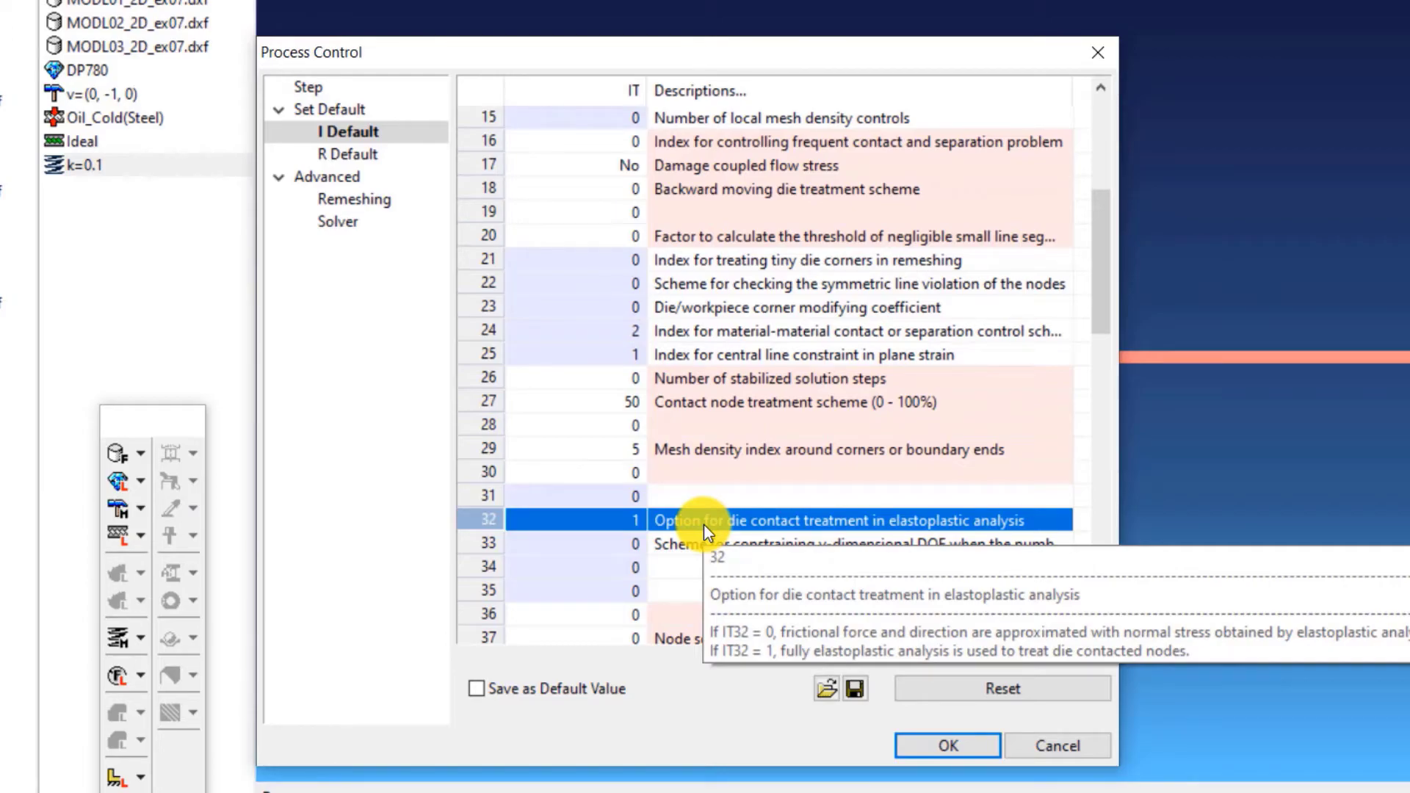
{"action": "left_click", "coordinate": [383, 209]}
{"action": "left_click", "coordinate": [967, 86]}
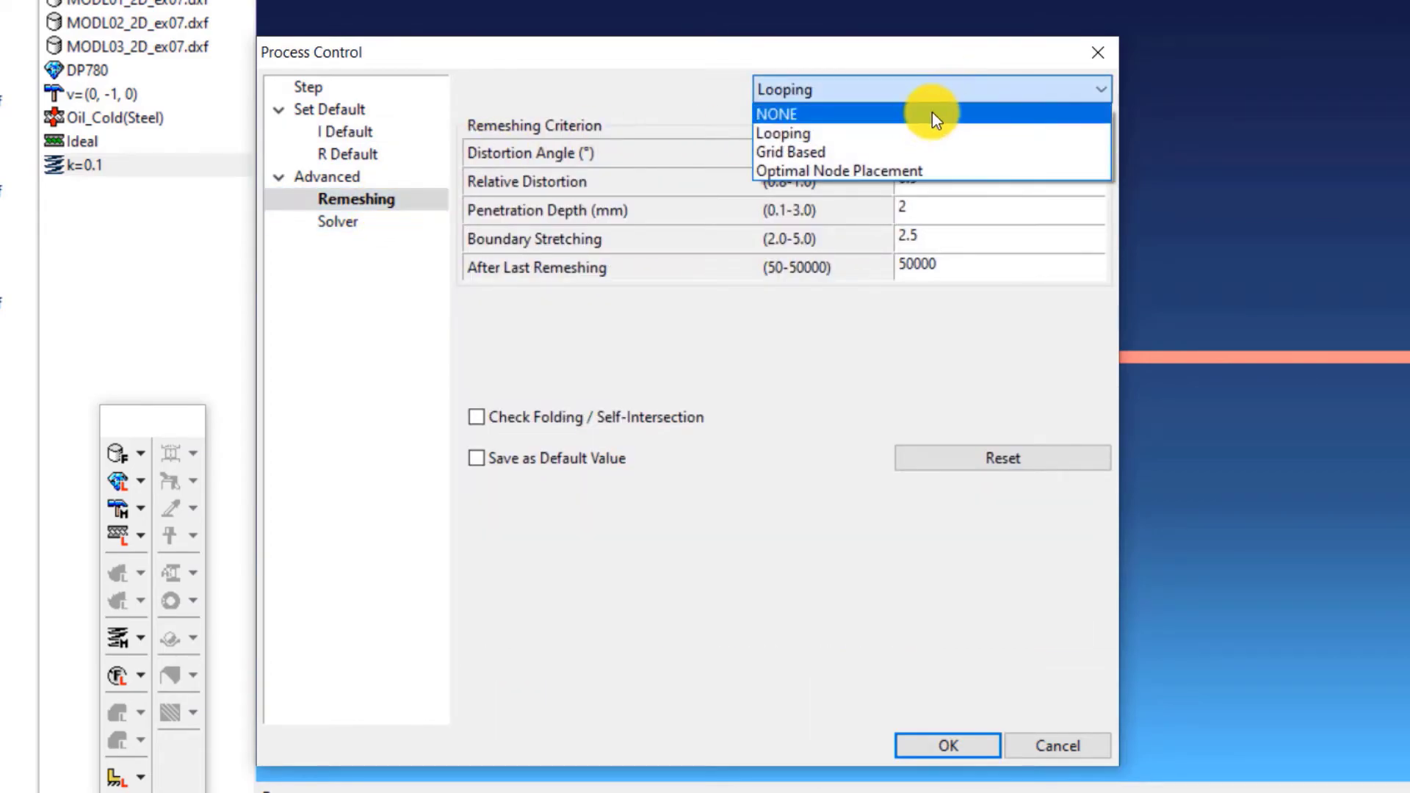
{"action": "left_click", "coordinate": [923, 115]}
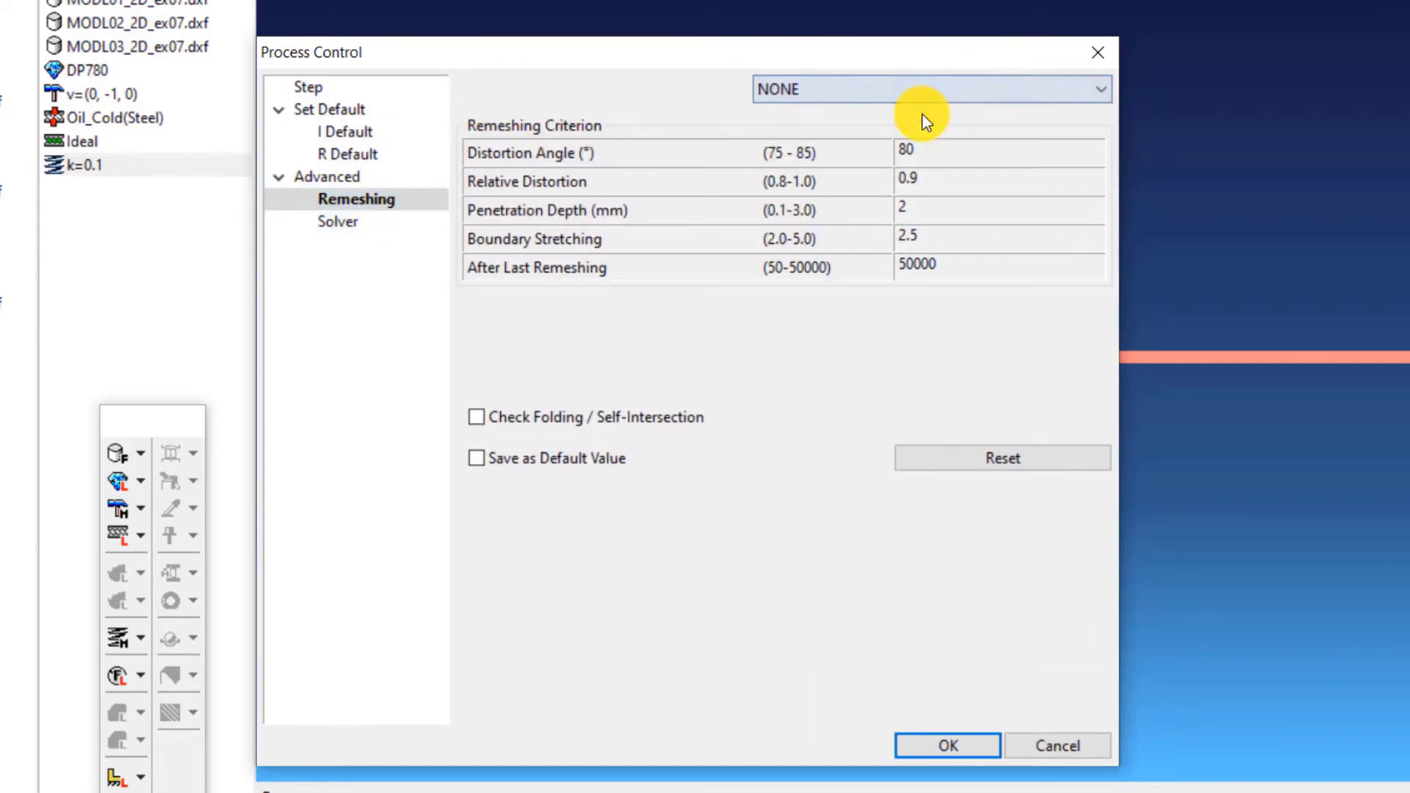
{"action": "left_click", "coordinate": [953, 749]}
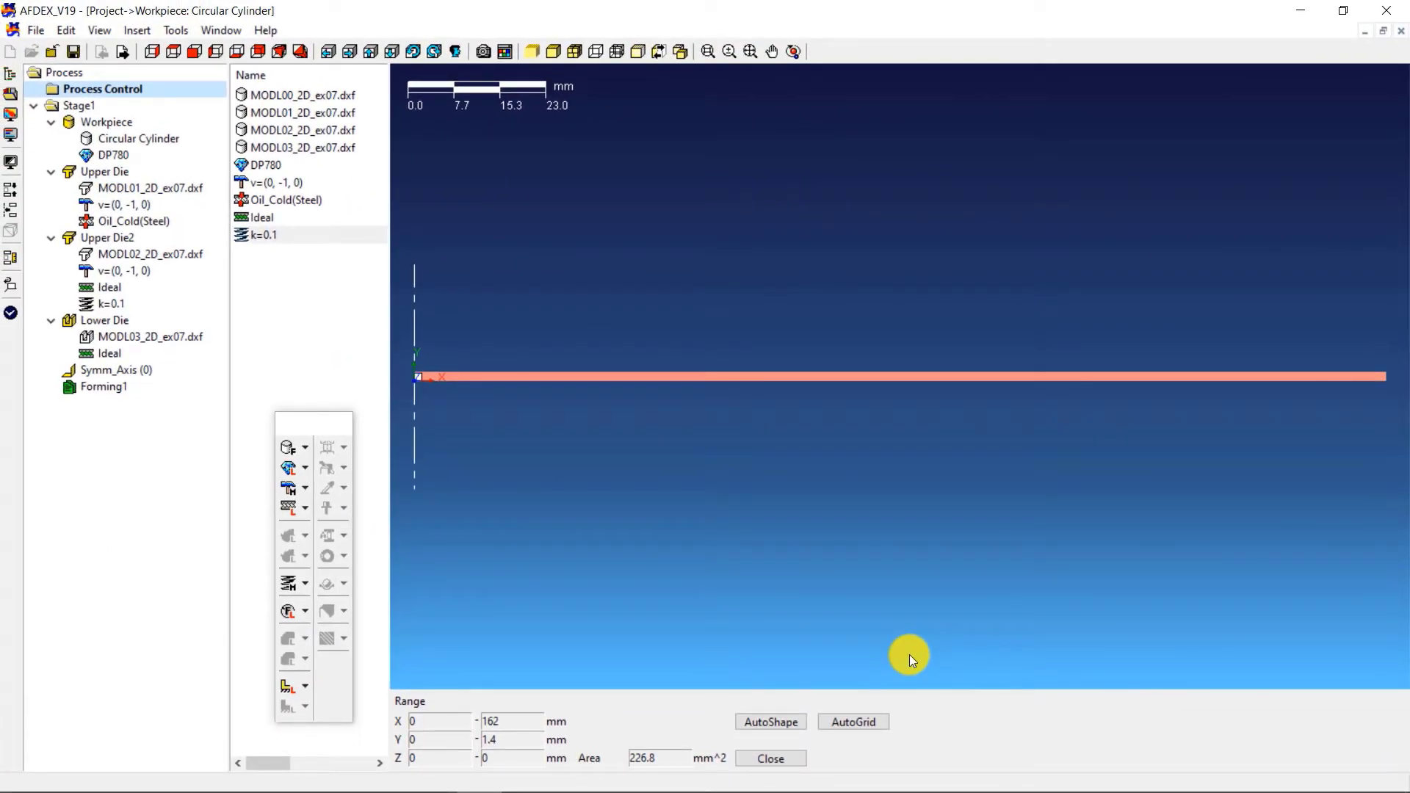
Set the Forming1 stroke stop criterion to a Y-direction distance of 19.7 mm
{"action": "double_click", "coordinate": [93, 385]}
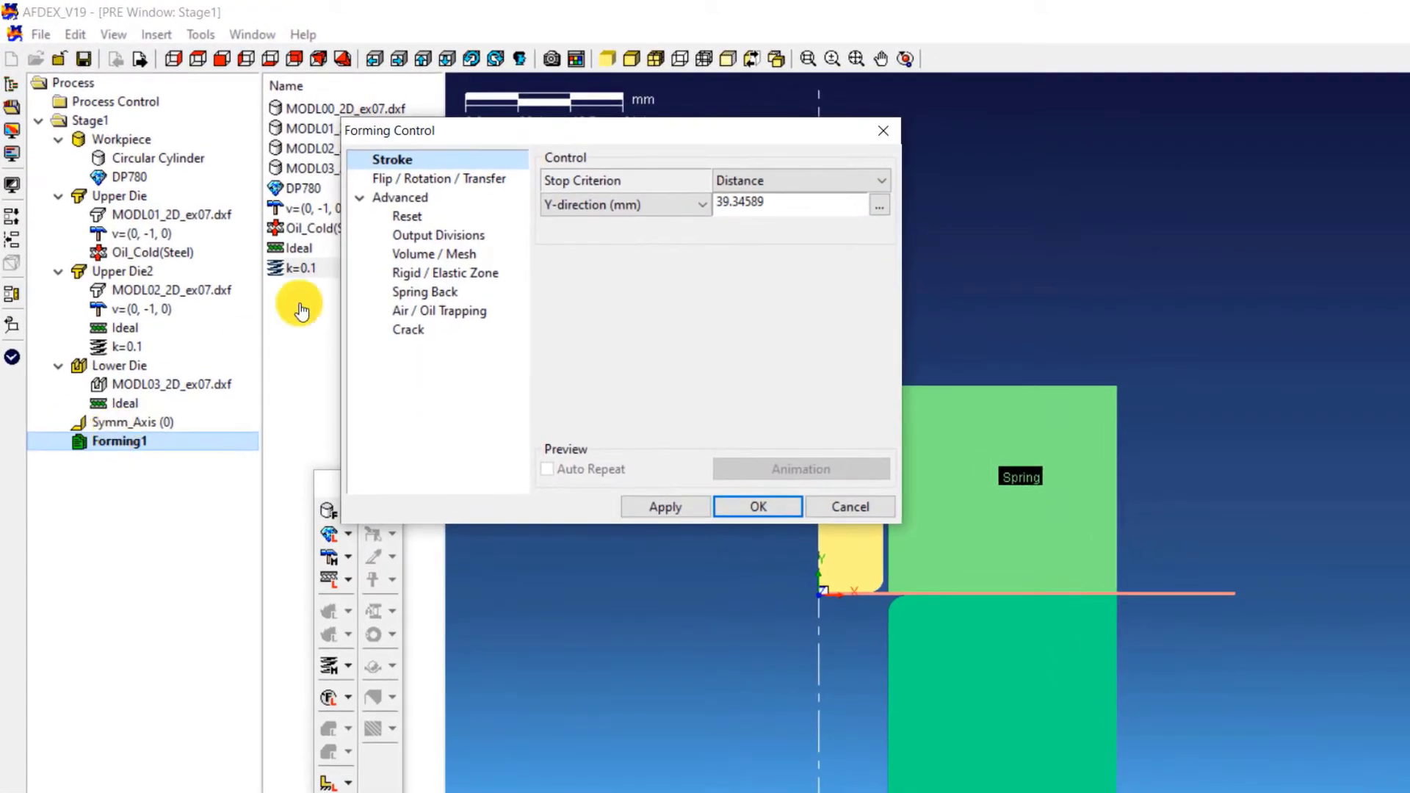
{"action": "left_click_drag", "start_coordinate": [639, 124], "coordinate": [536, 143]}
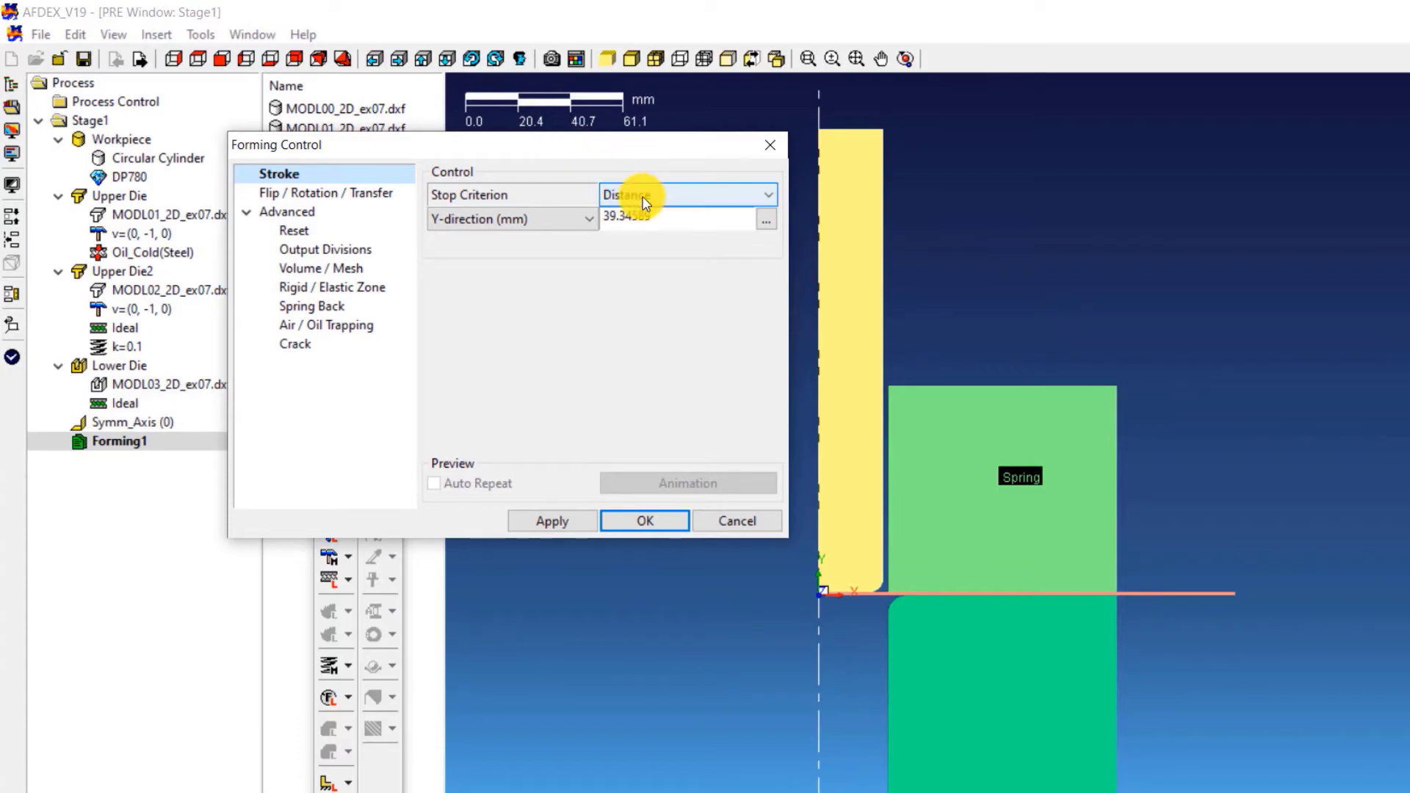
{"action": "double_click", "coordinate": [624, 215]}
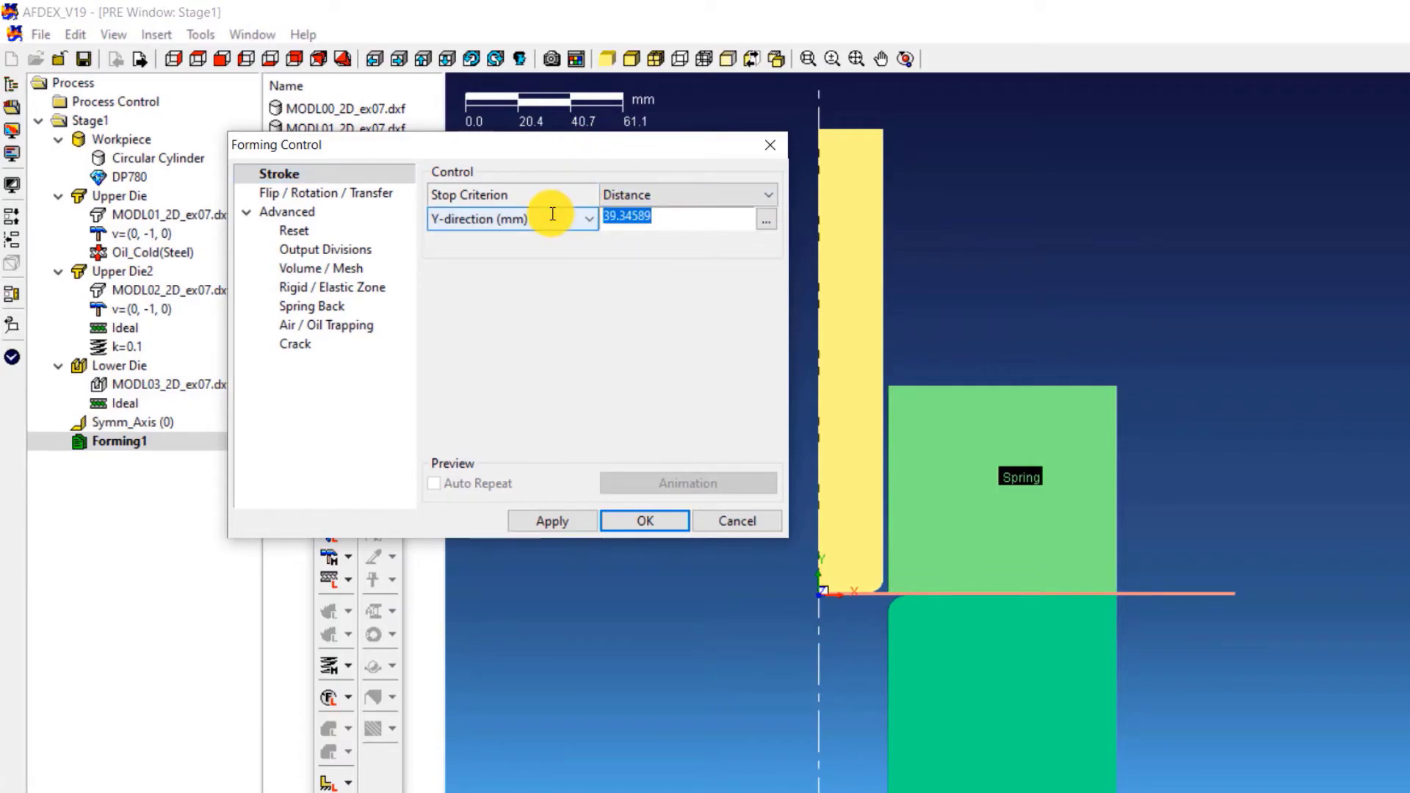
{"action": "type", "text": "19.7"}
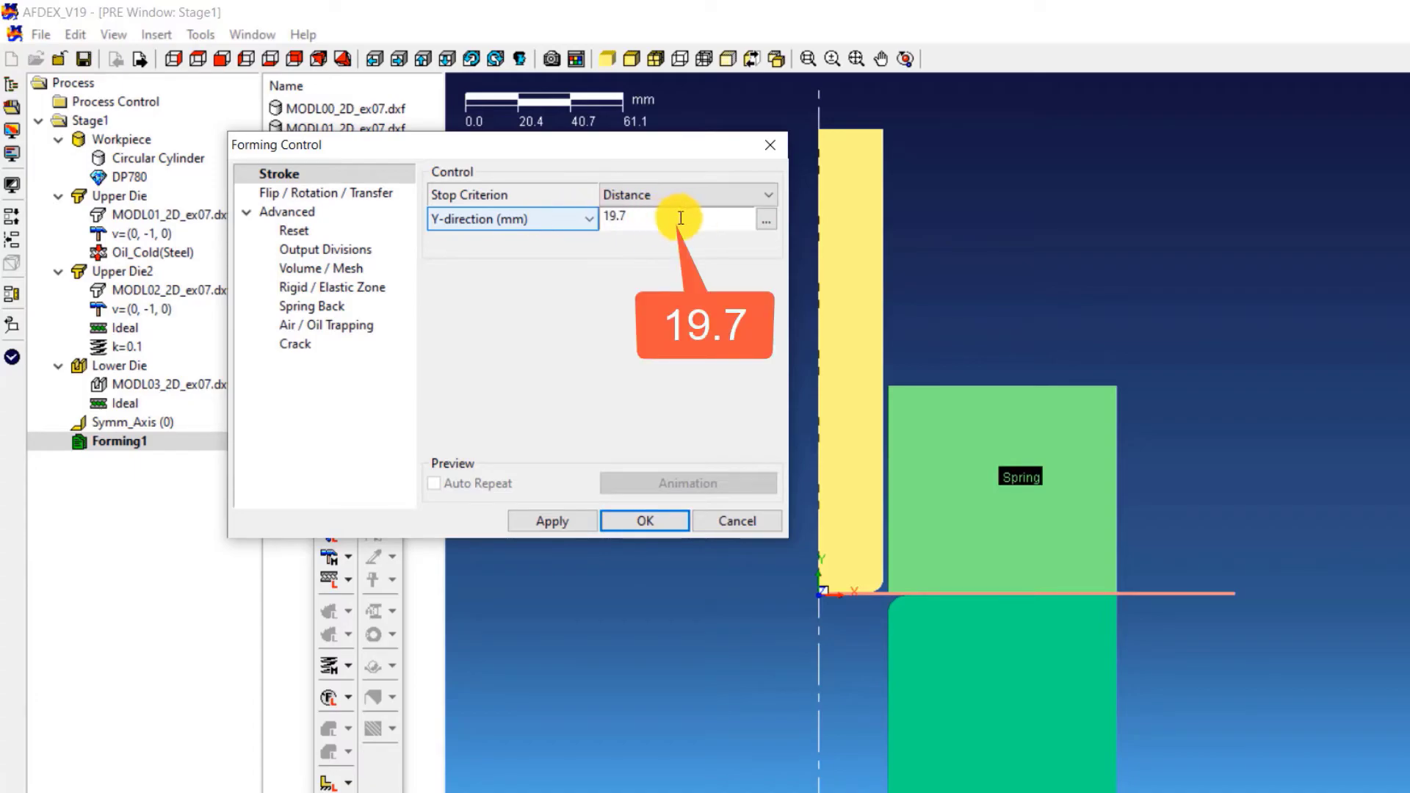
{"action": "left_click", "coordinate": [769, 223]}
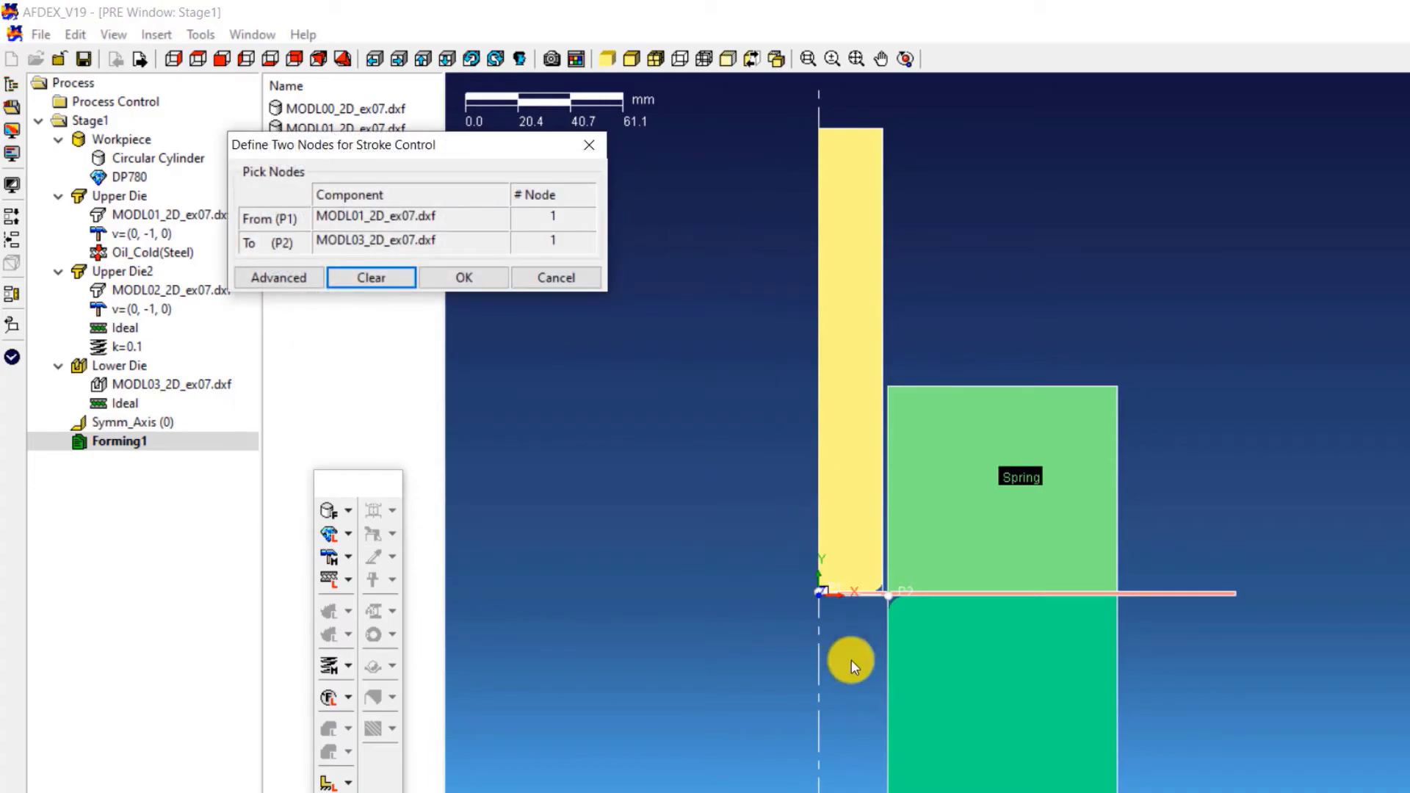
Set the stroke-control nodes to P1 on the upper die and P2 at the lower die corner
{"action": "scroll", "coordinate": [900, 615], "scroll_direction": "up", "scroll_amount": 5}
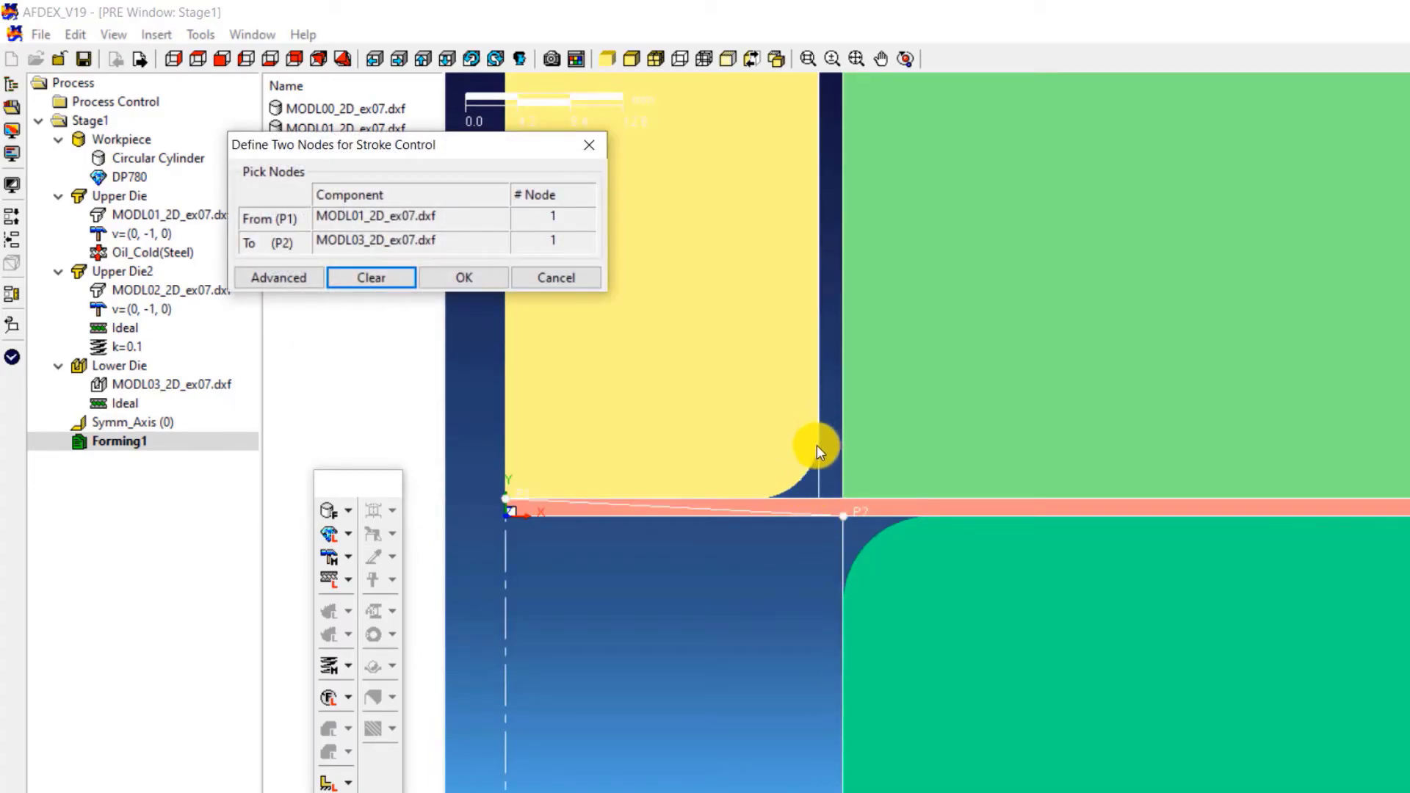
{"action": "left_click", "coordinate": [817, 445]}
{"action": "scroll", "coordinate": [815, 477], "scroll_direction": "down", "scroll_amount": 5}
{"action": "scroll", "coordinate": [817, 675], "scroll_direction": "up", "scroll_amount": 3}
{"action": "left_click", "coordinate": [857, 686]}
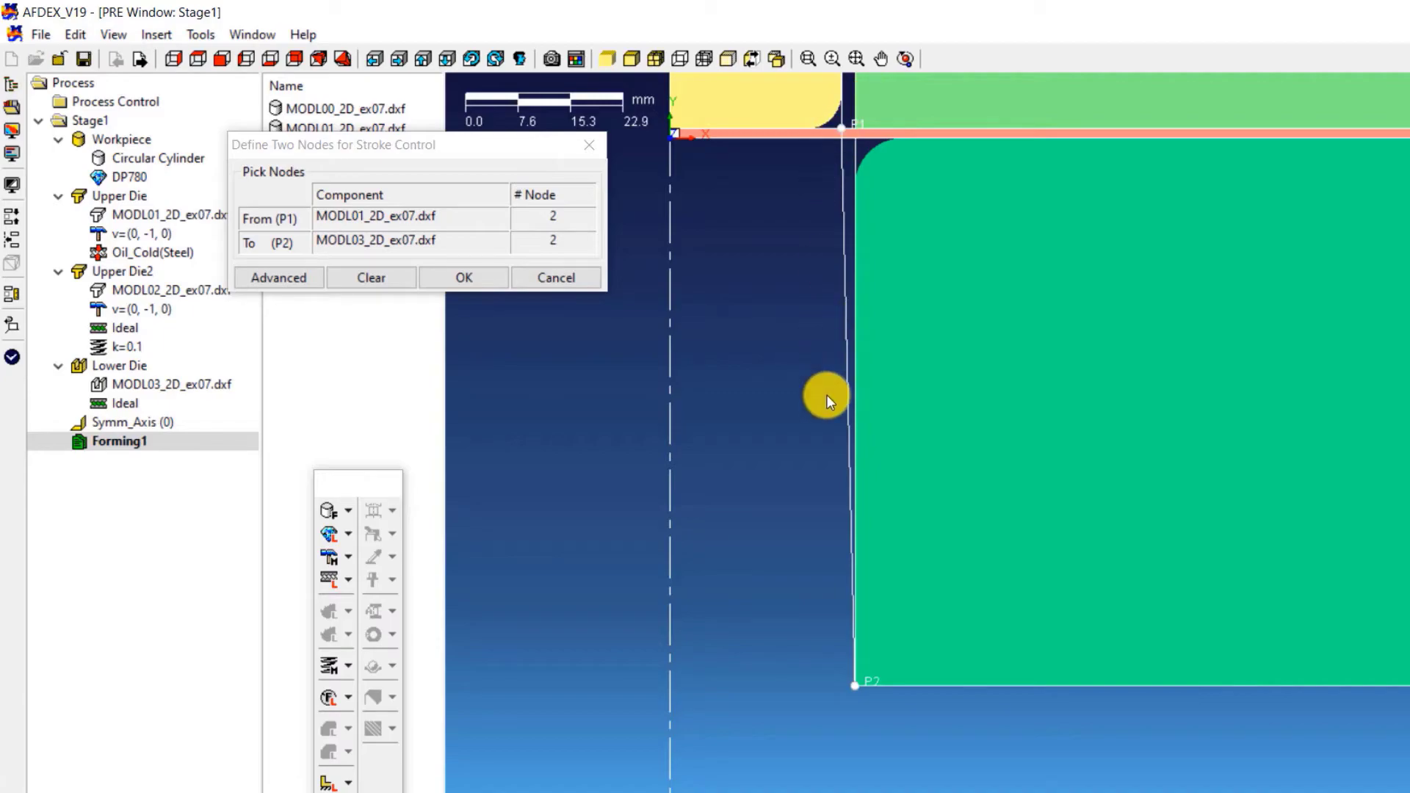
{"action": "scroll", "coordinate": [826, 395], "scroll_direction": "down", "scroll_amount": 1}
{"action": "left_click_drag", "start_coordinate": [885, 60], "coordinate": [789, 279]}
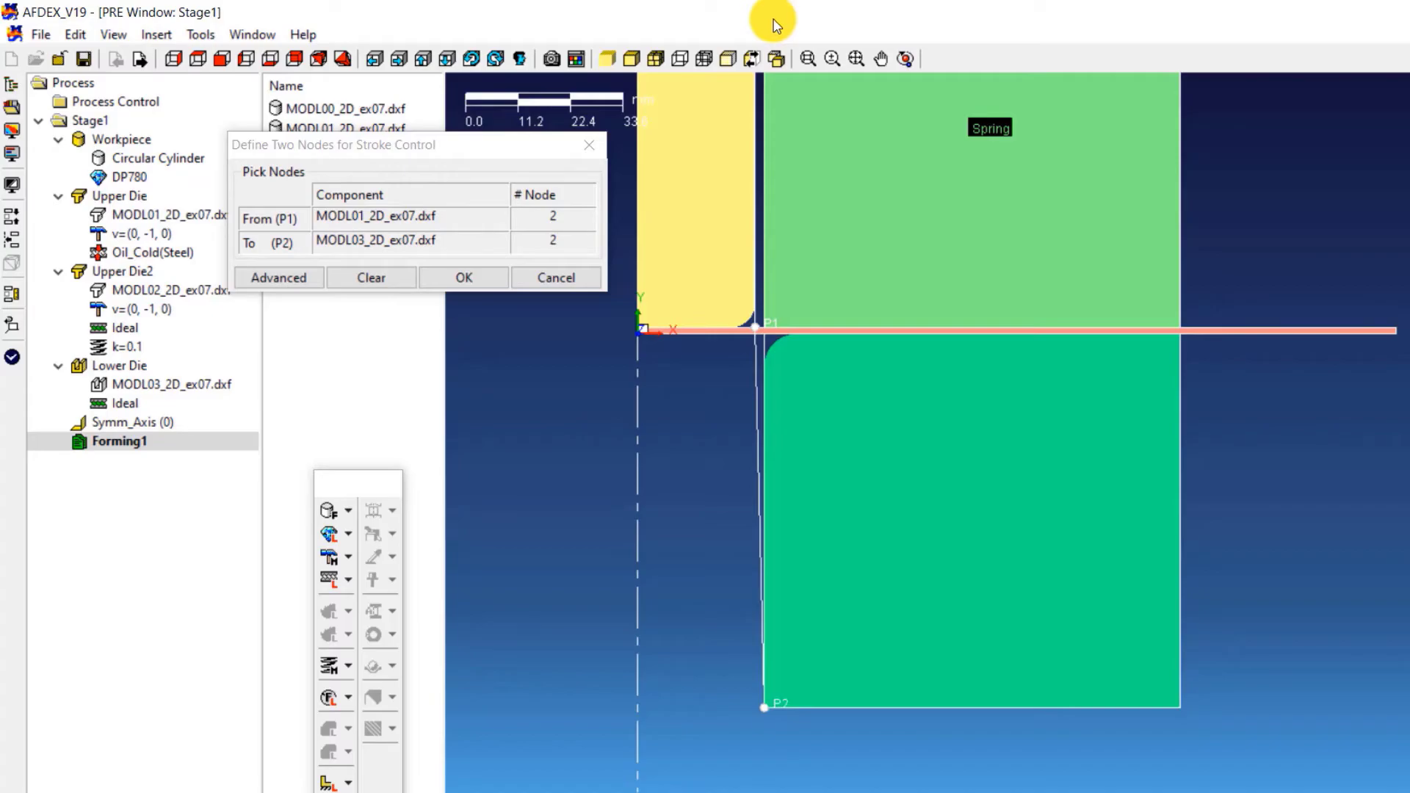
{"action": "left_click", "coordinate": [470, 281]}
{"action": "left_click", "coordinate": [356, 252]}
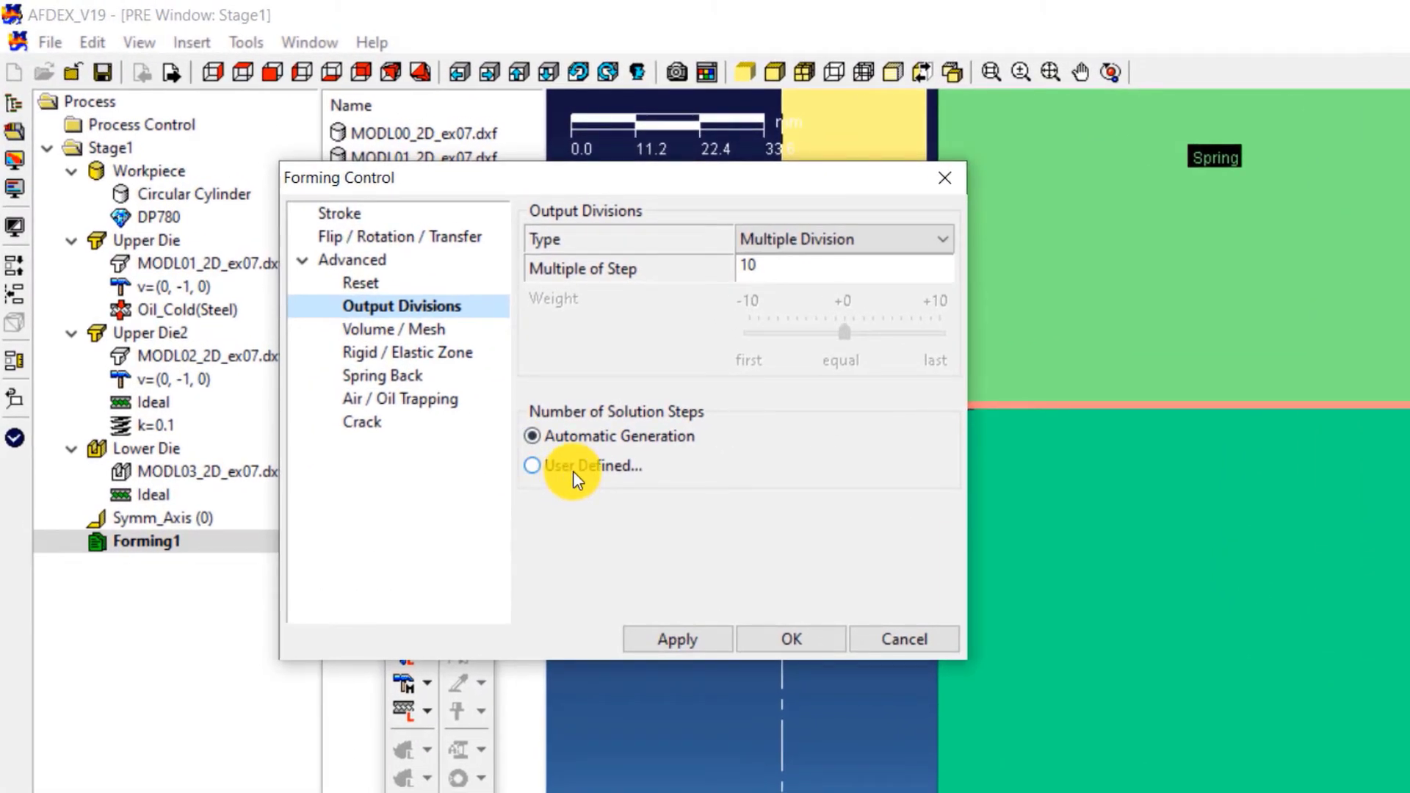
Set 300 user-defined solution steps and reset workpiece effective strain to 0.08
{"action": "left_click", "coordinate": [573, 470]}
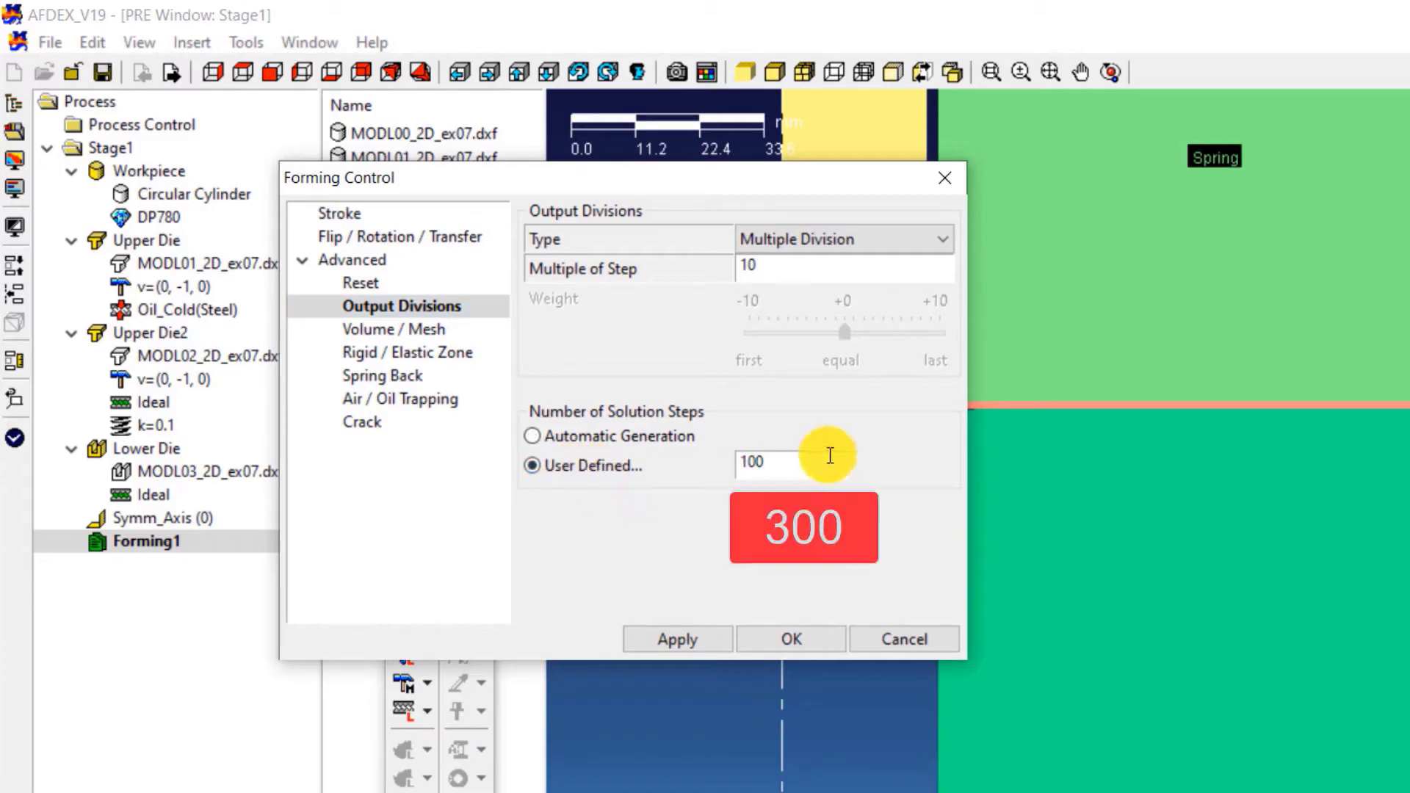
{"action": "left_click_drag", "start_coordinate": [818, 468], "coordinate": [666, 449]}
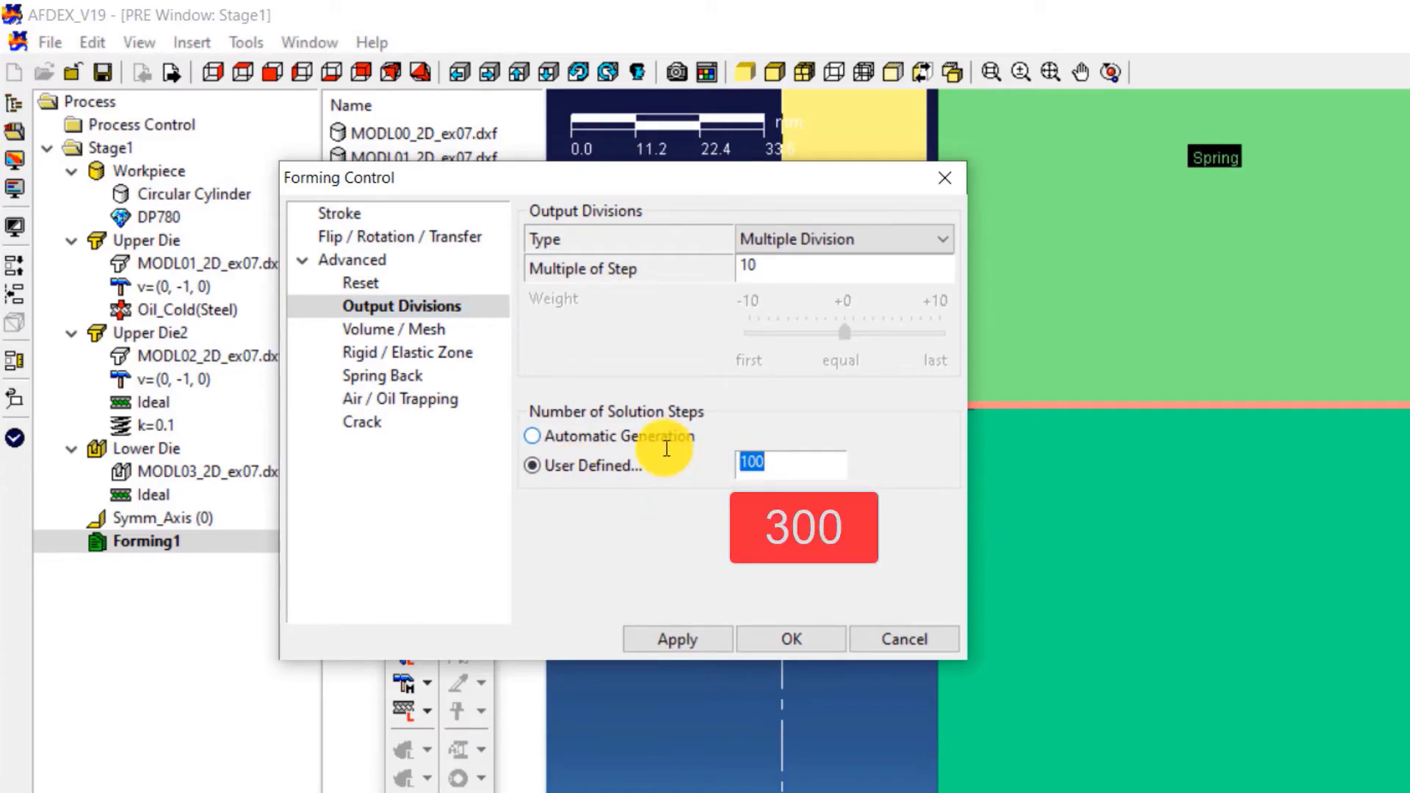
{"action": "type", "text": "300"}
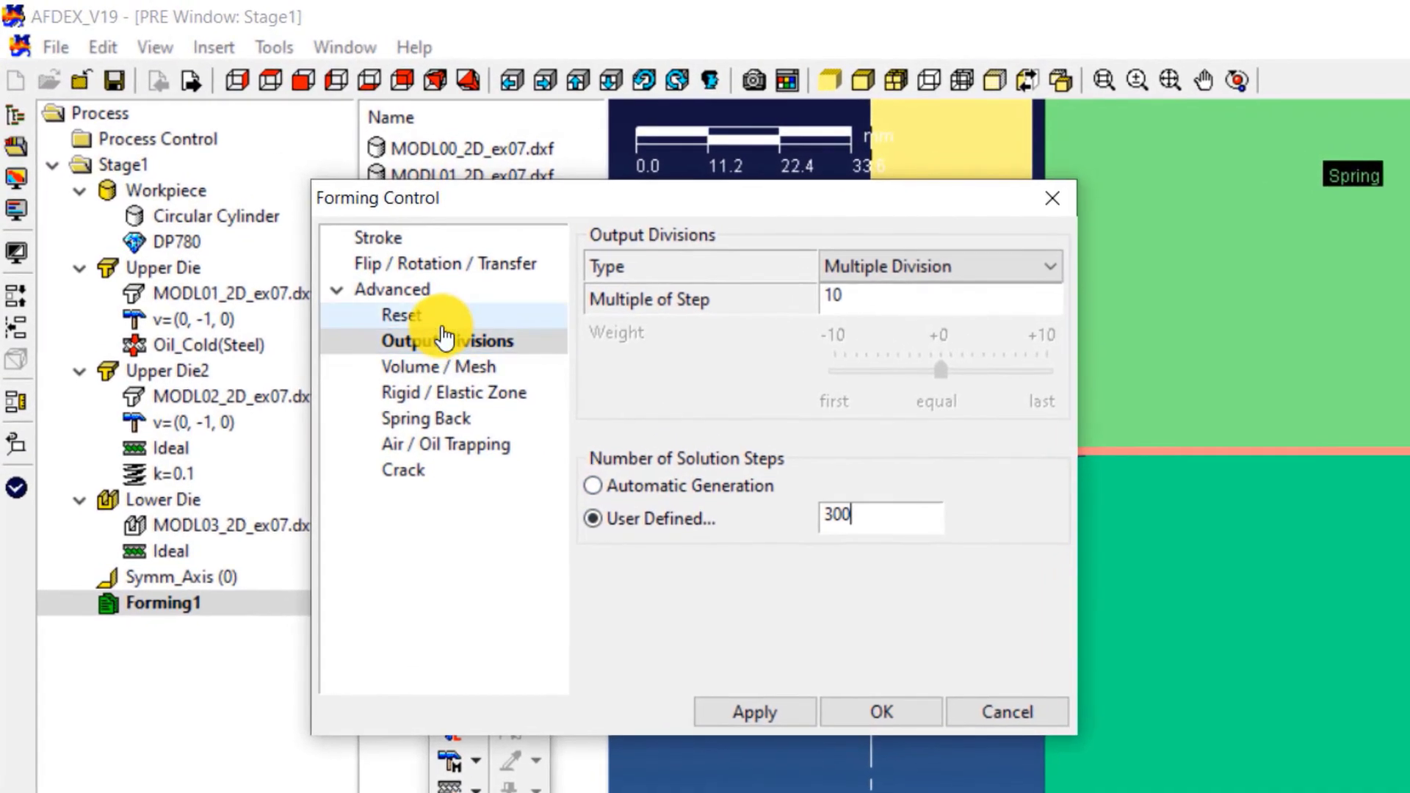
{"action": "left_click", "coordinate": [441, 316]}
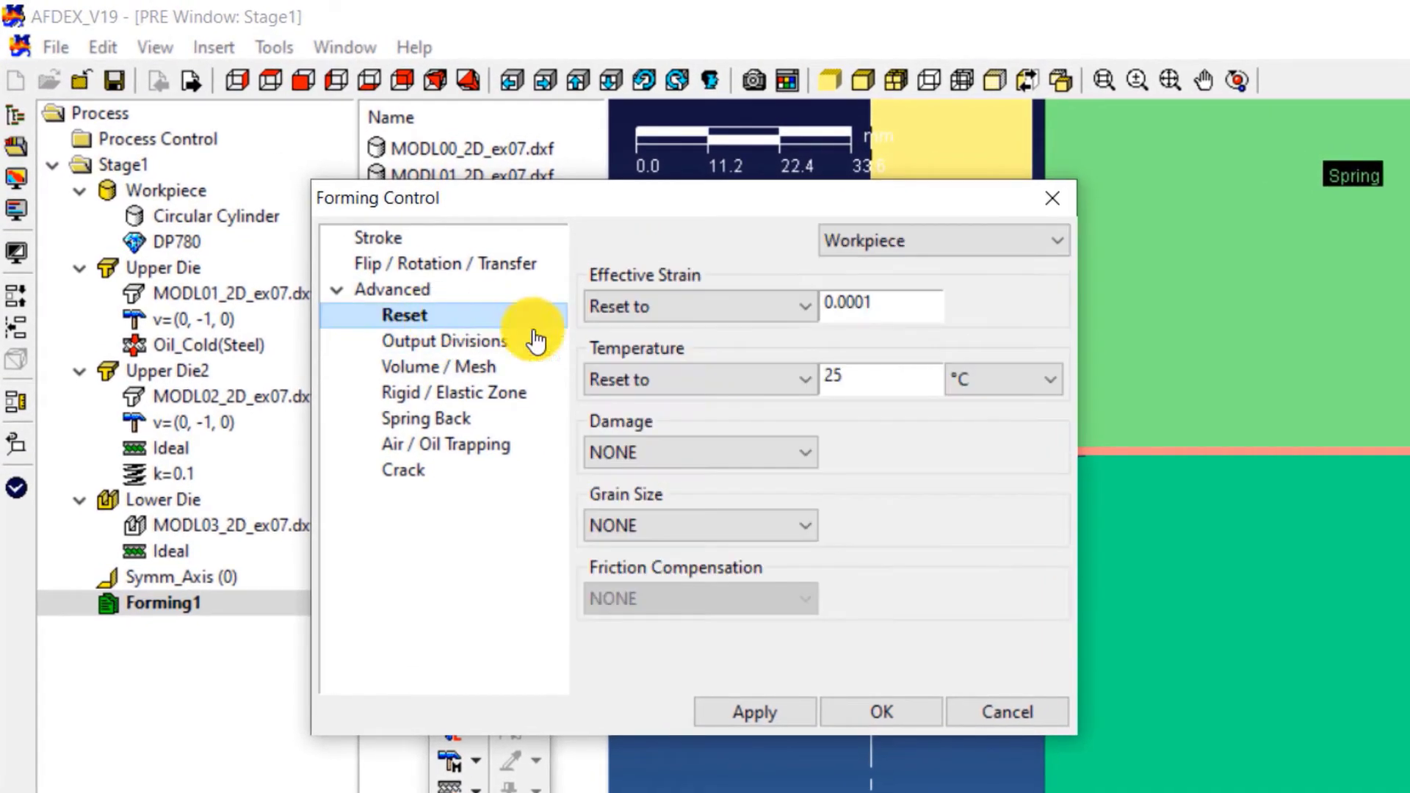
{"action": "left_click_drag", "start_coordinate": [935, 299], "coordinate": [779, 307]}
{"action": "type", "text": "0.08"}
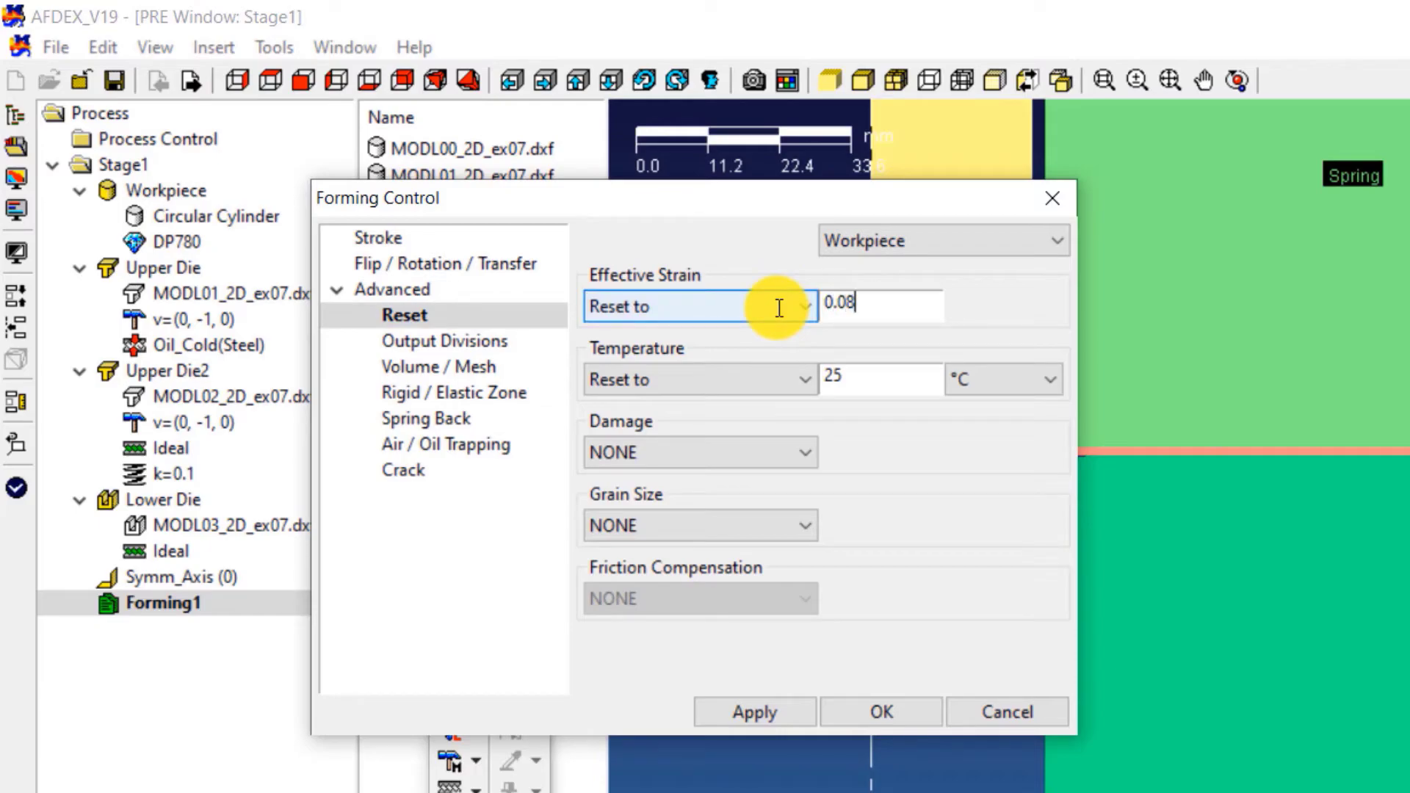
Enable spring-back analysis with step multiple 2 and 10 solution steps, then confirm Forming Control
{"action": "left_click", "coordinate": [424, 432]}
{"action": "left_click", "coordinate": [875, 238]}
{"action": "left_click", "coordinate": [853, 292]}
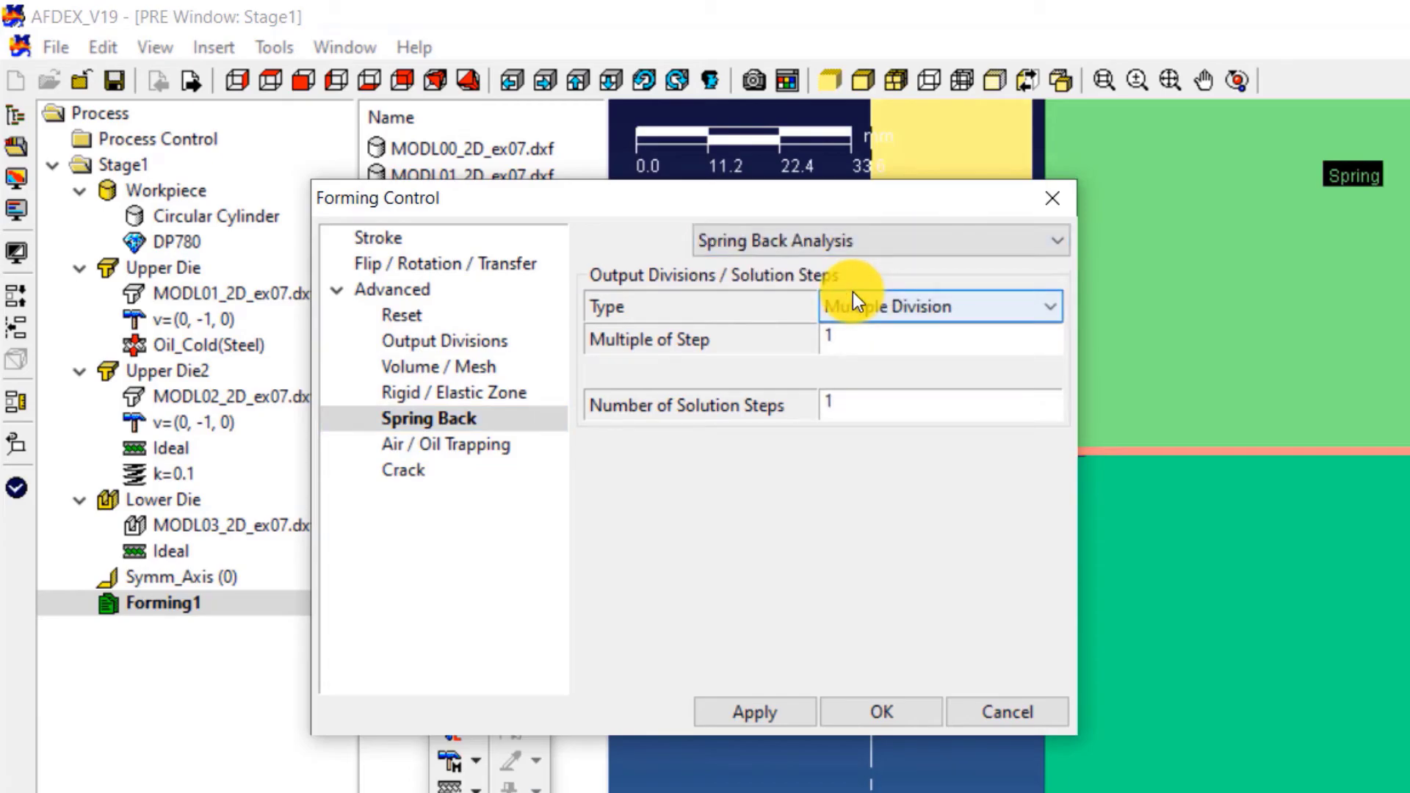
{"action": "left_click", "coordinate": [841, 336]}
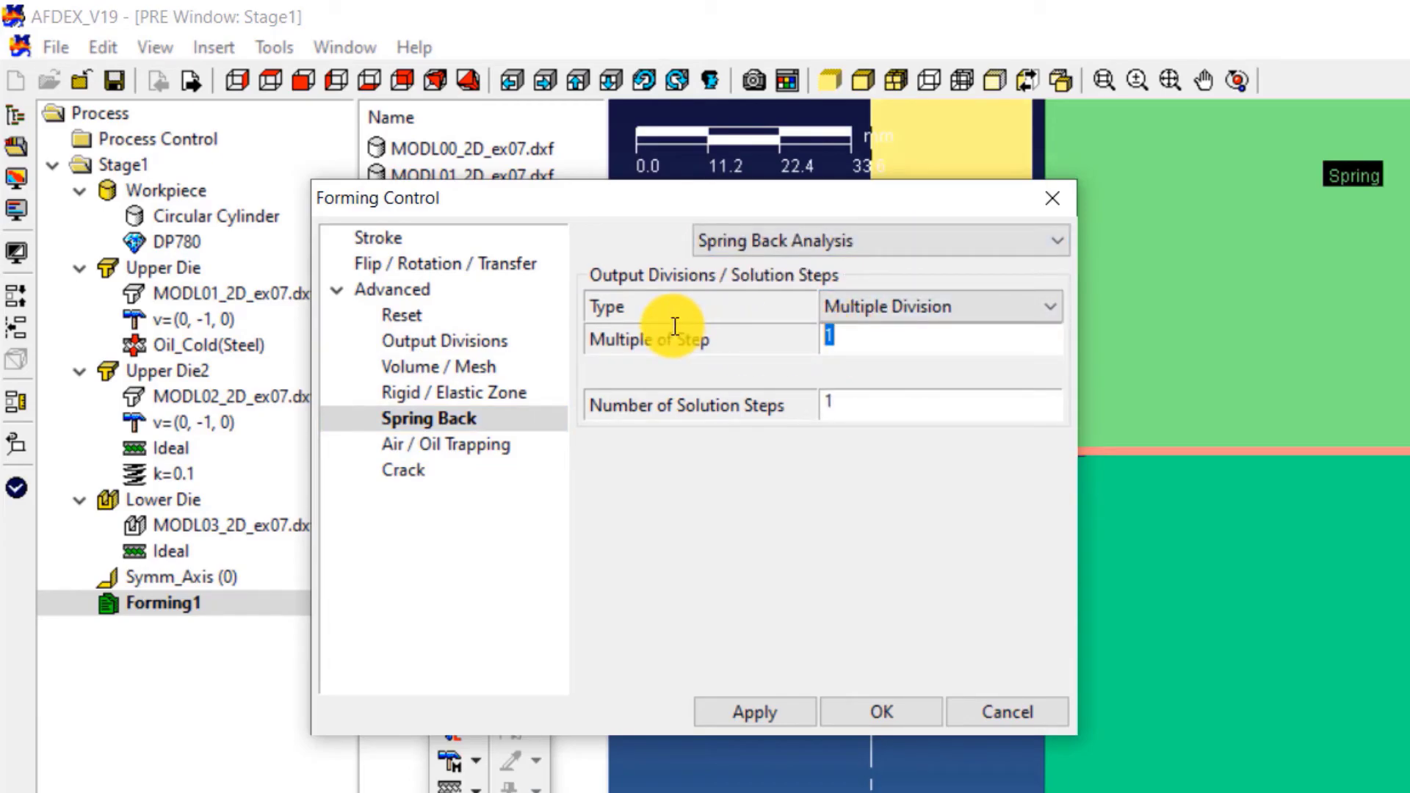
{"action": "type", "text": "2"}
{"action": "left_click", "coordinate": [896, 411]}
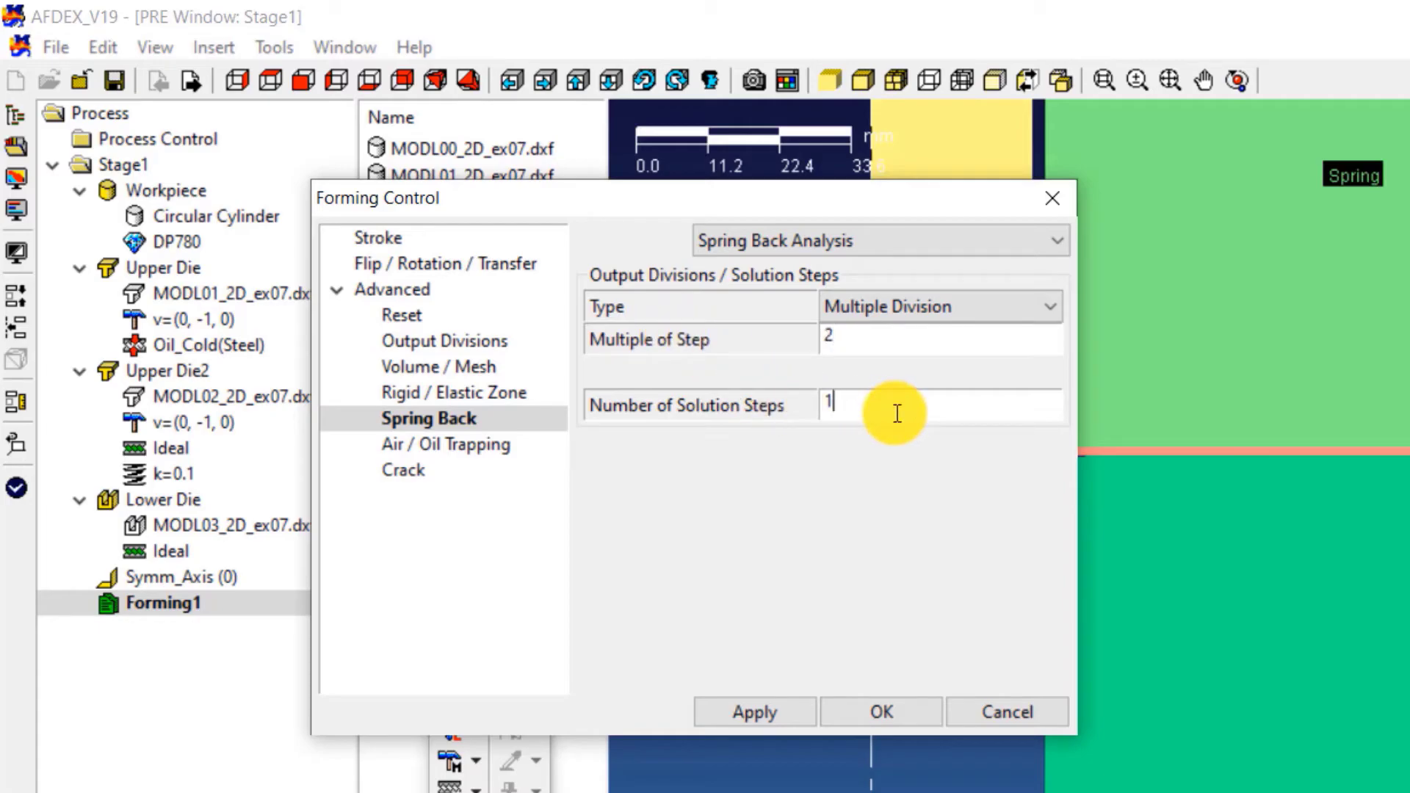
{"action": "type", "text": "0"}
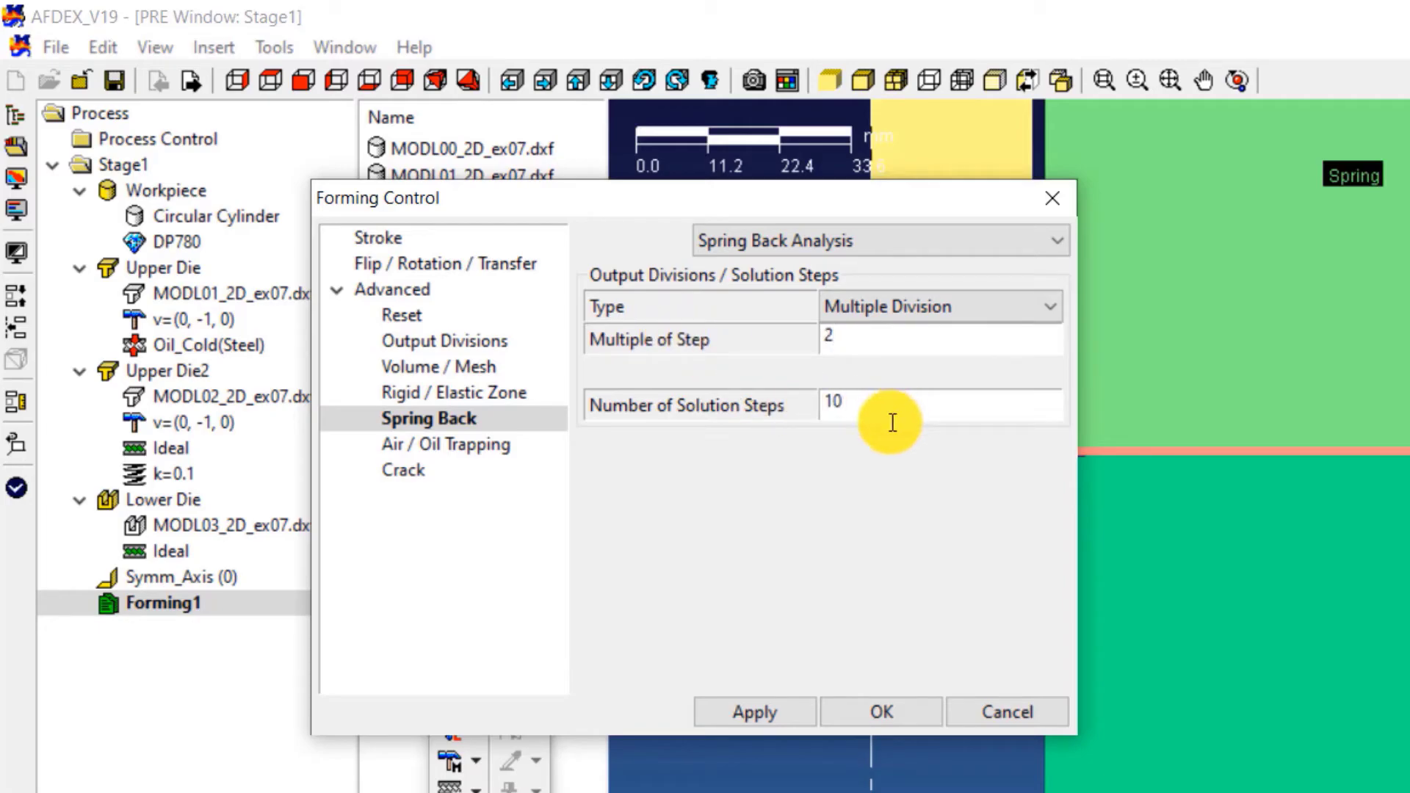
{"action": "left_click", "coordinate": [903, 711]}
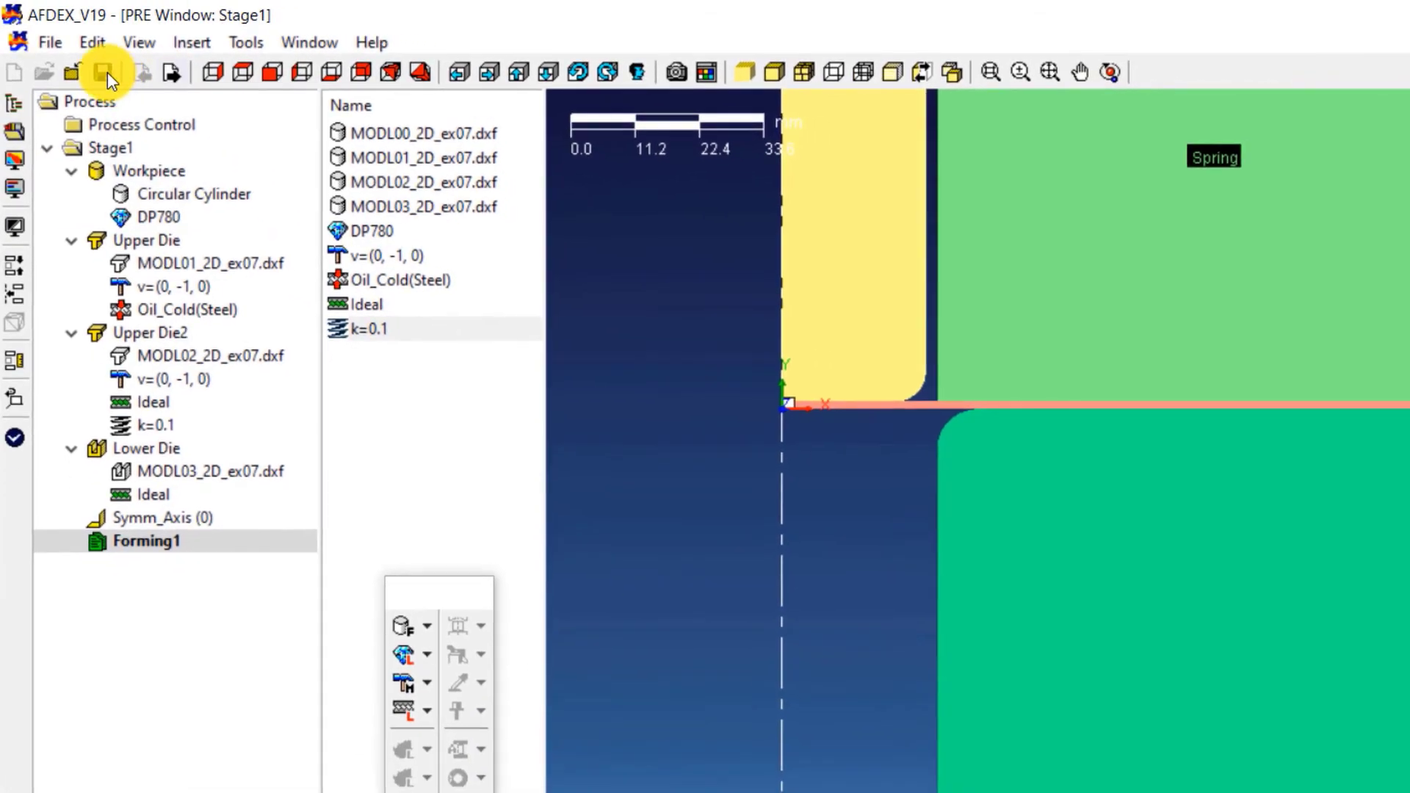
Save the model as 'UBending' in the U Bending folder on the Desktop
{"action": "left_click", "coordinate": [107, 72]}
{"action": "type", "text": "UBend"}
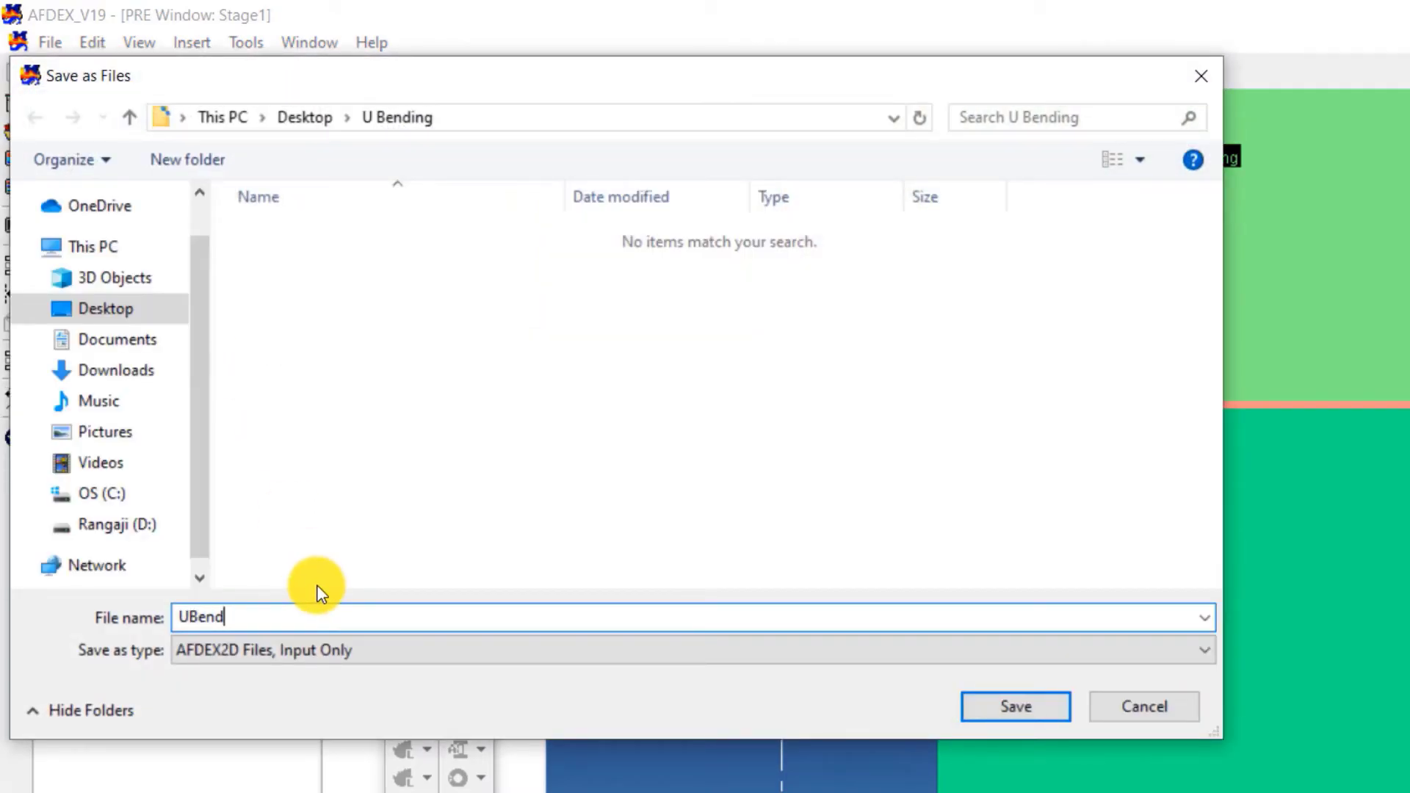
{"action": "type", "text": "ing"}
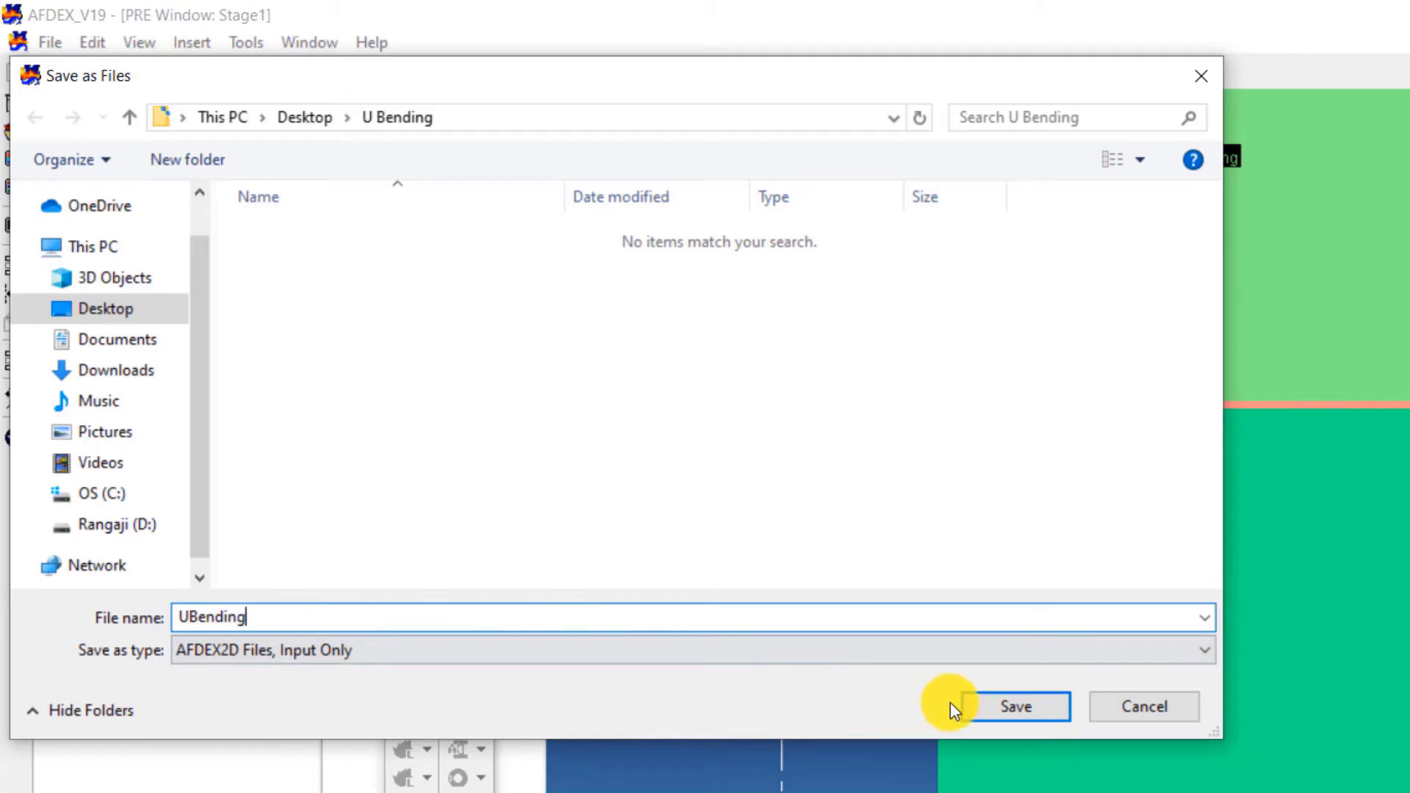
{"action": "left_click", "coordinate": [985, 709]}
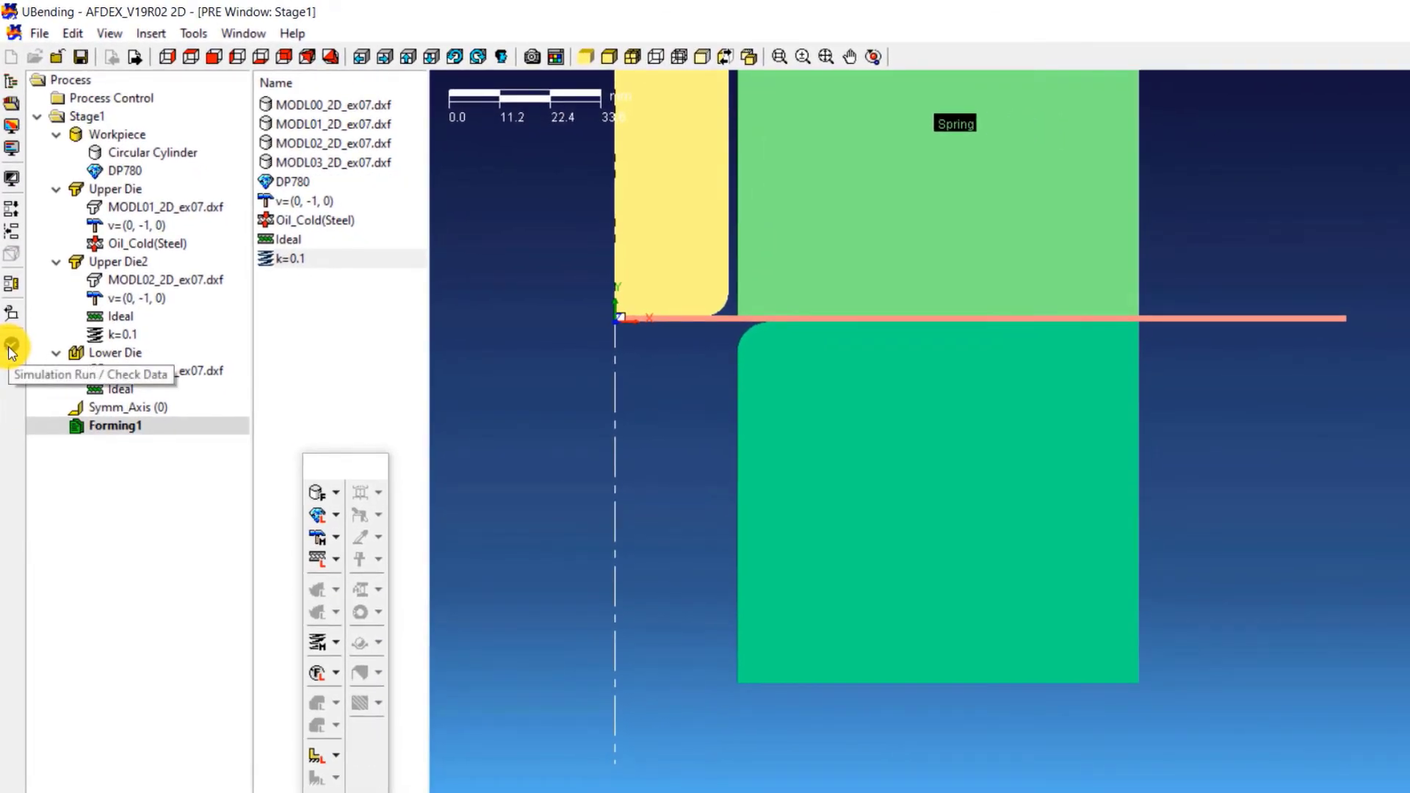
Check the simulation data for errors, then run the UBending analysis and hide the solver console
{"action": "left_click", "coordinate": [11, 349]}
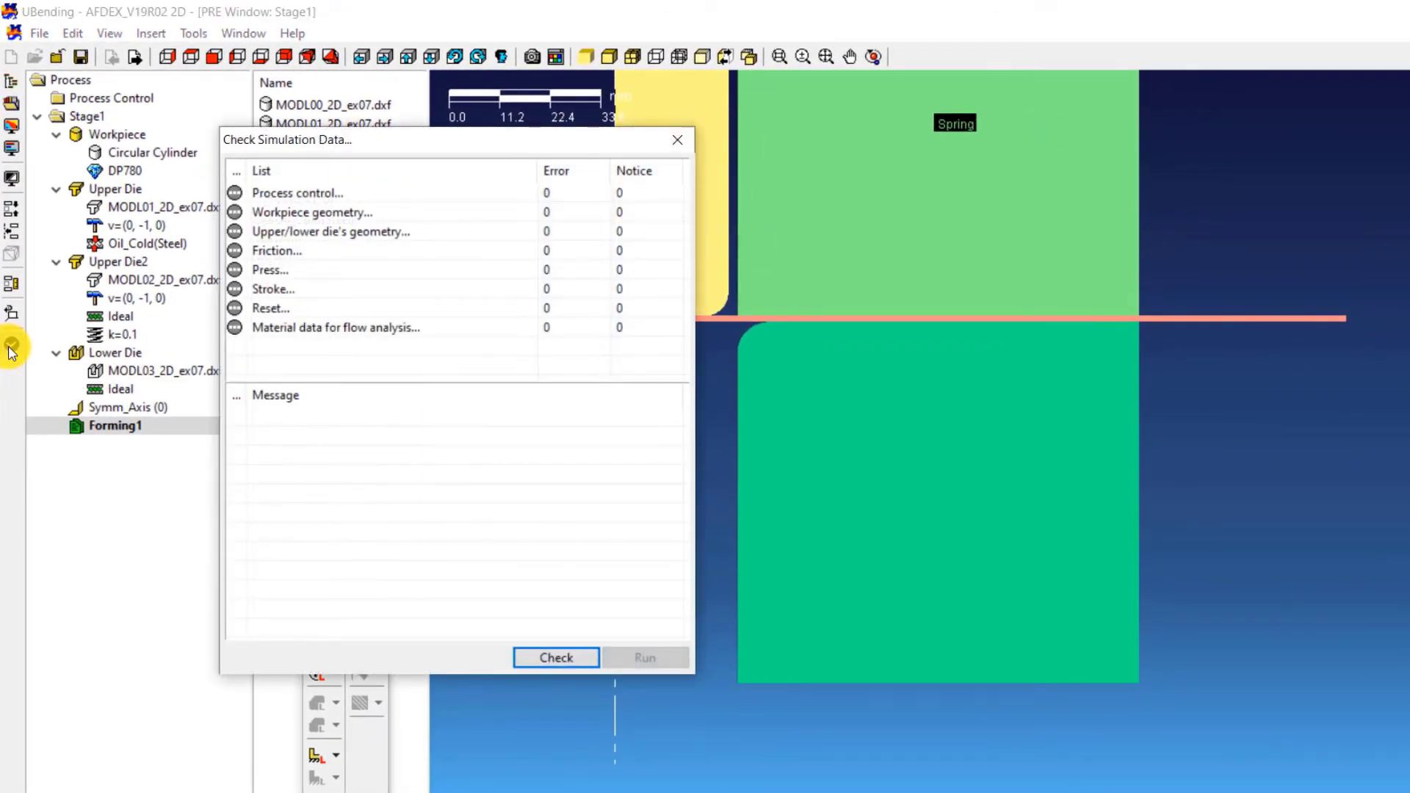
{"action": "left_click", "coordinate": [554, 657]}
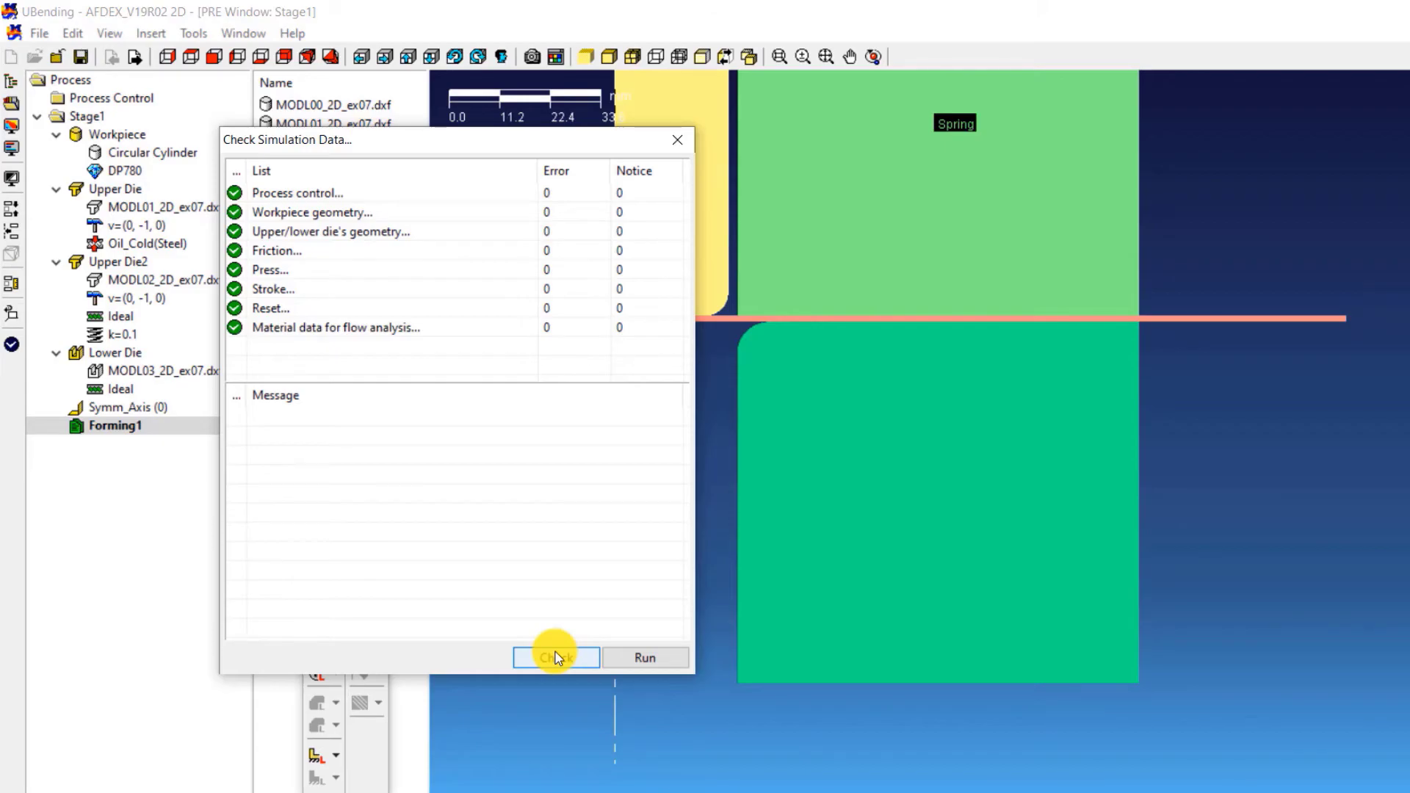
{"action": "left_click", "coordinate": [620, 665]}
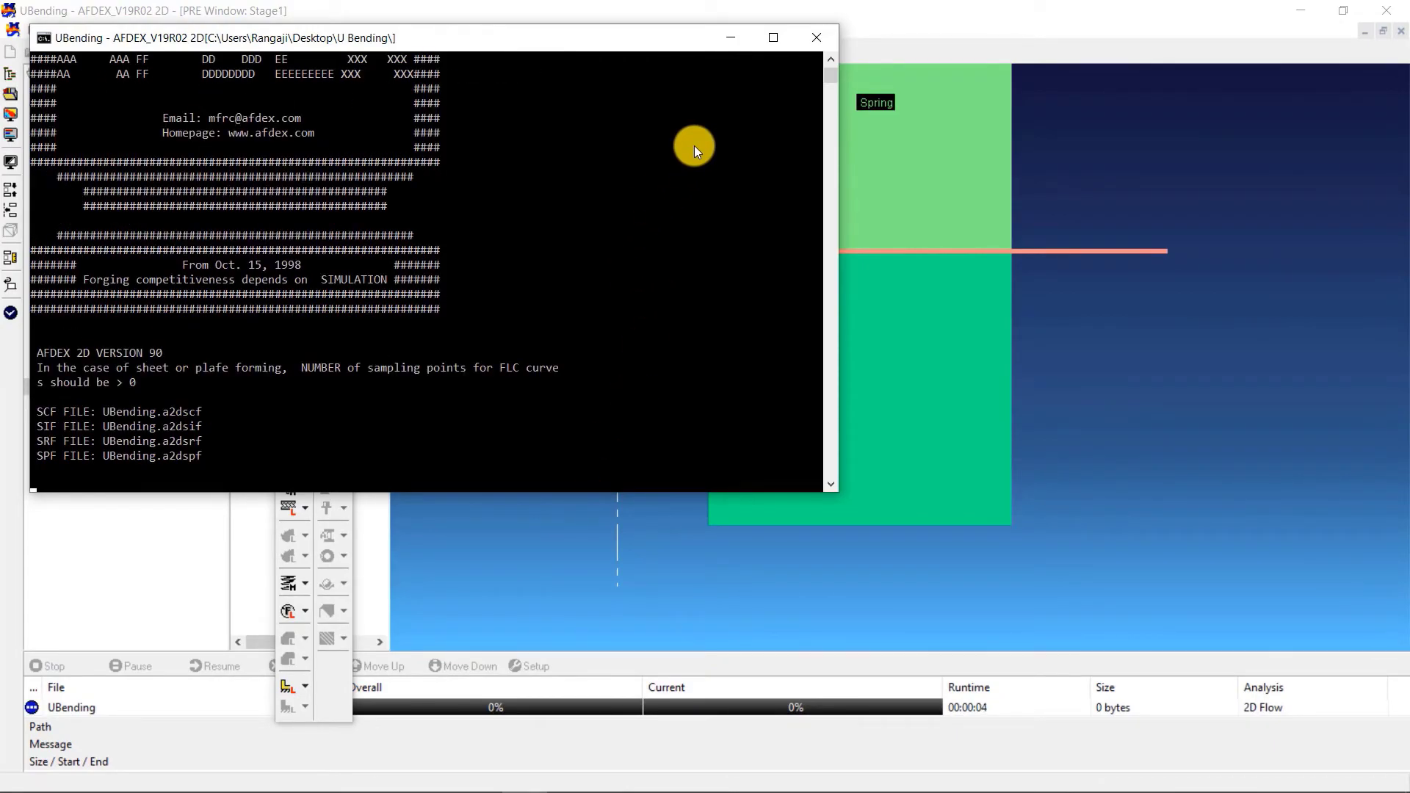
{"action": "left_click", "coordinate": [730, 37]}
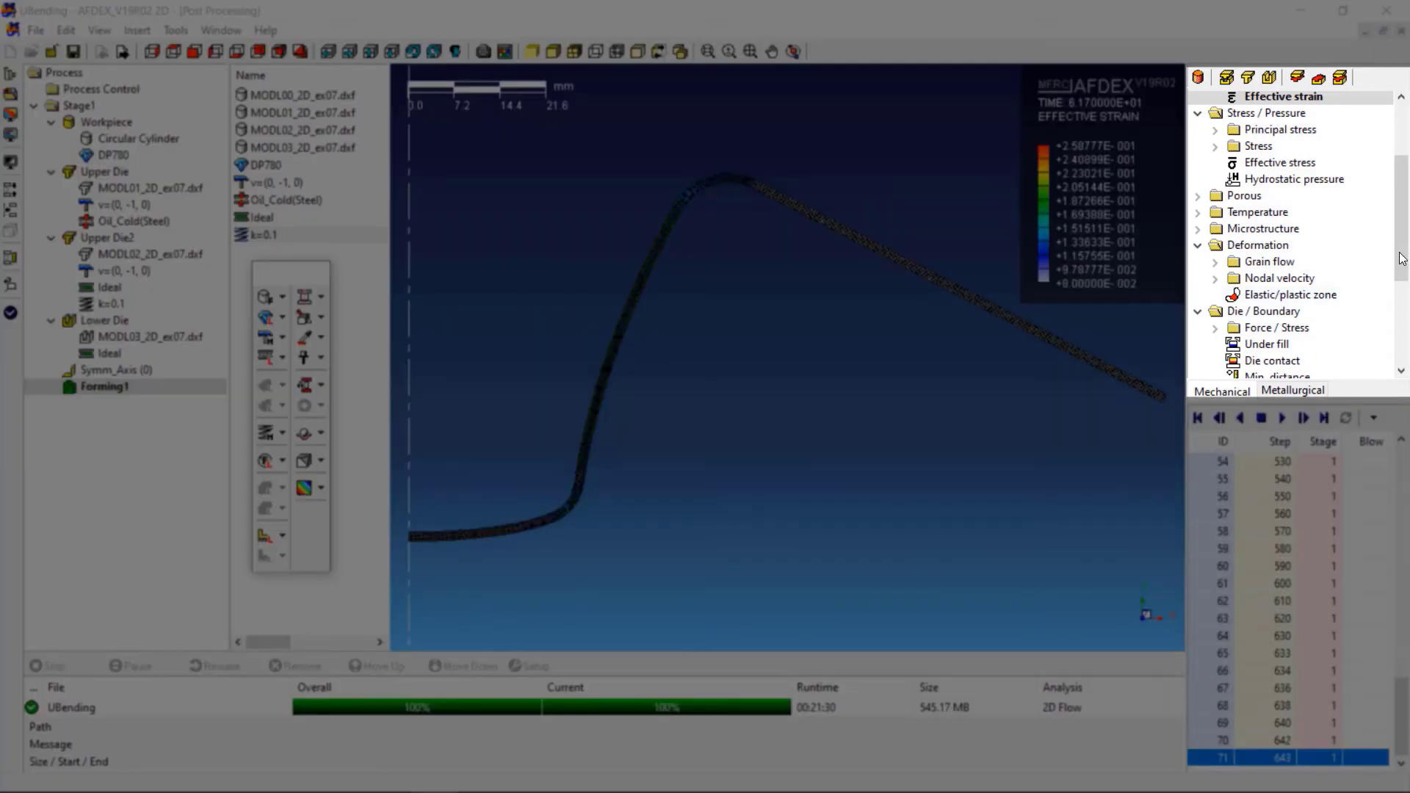
{"action": "left_click_drag", "start_coordinate": [1399, 215], "coordinate": [1395, 168]}
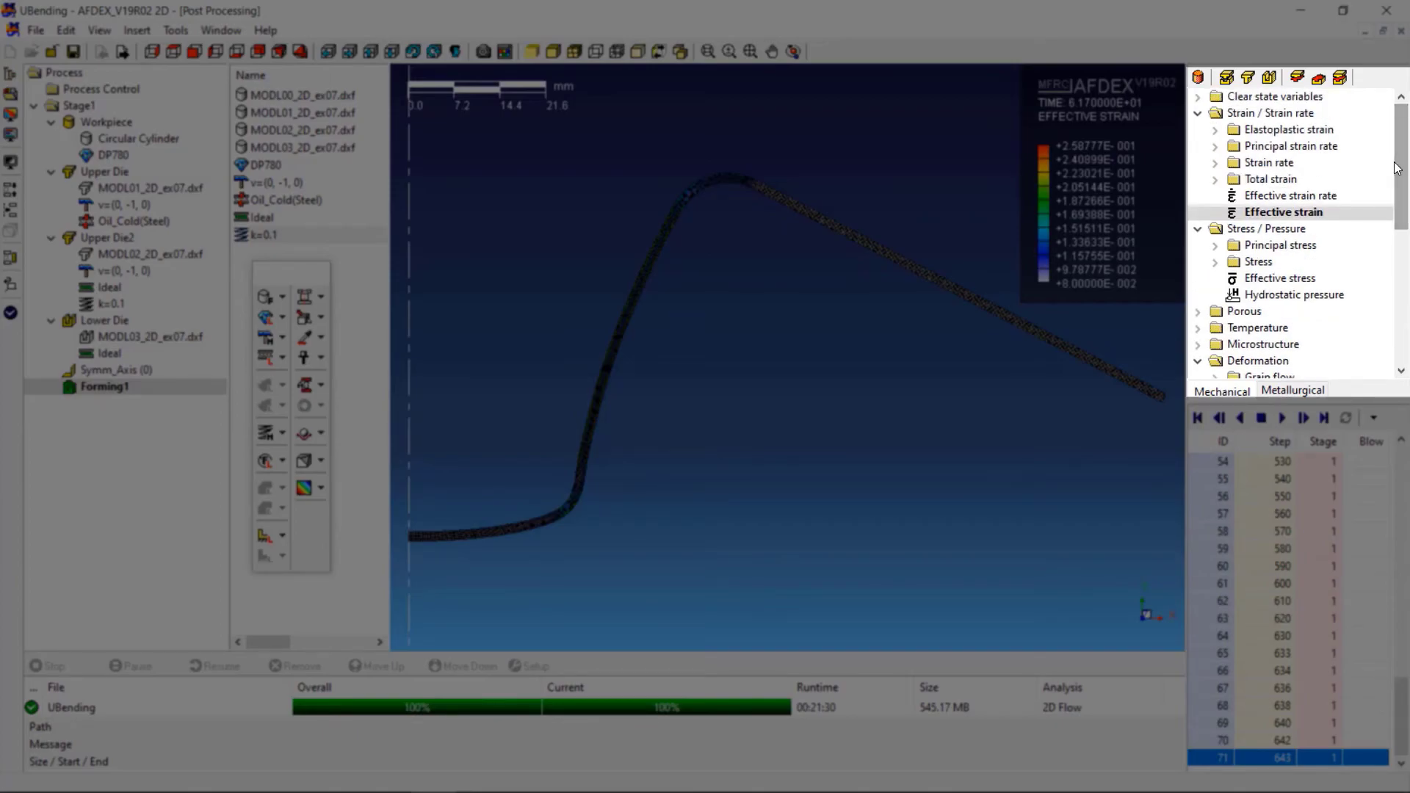
{"action": "left_click", "coordinate": [1284, 278]}
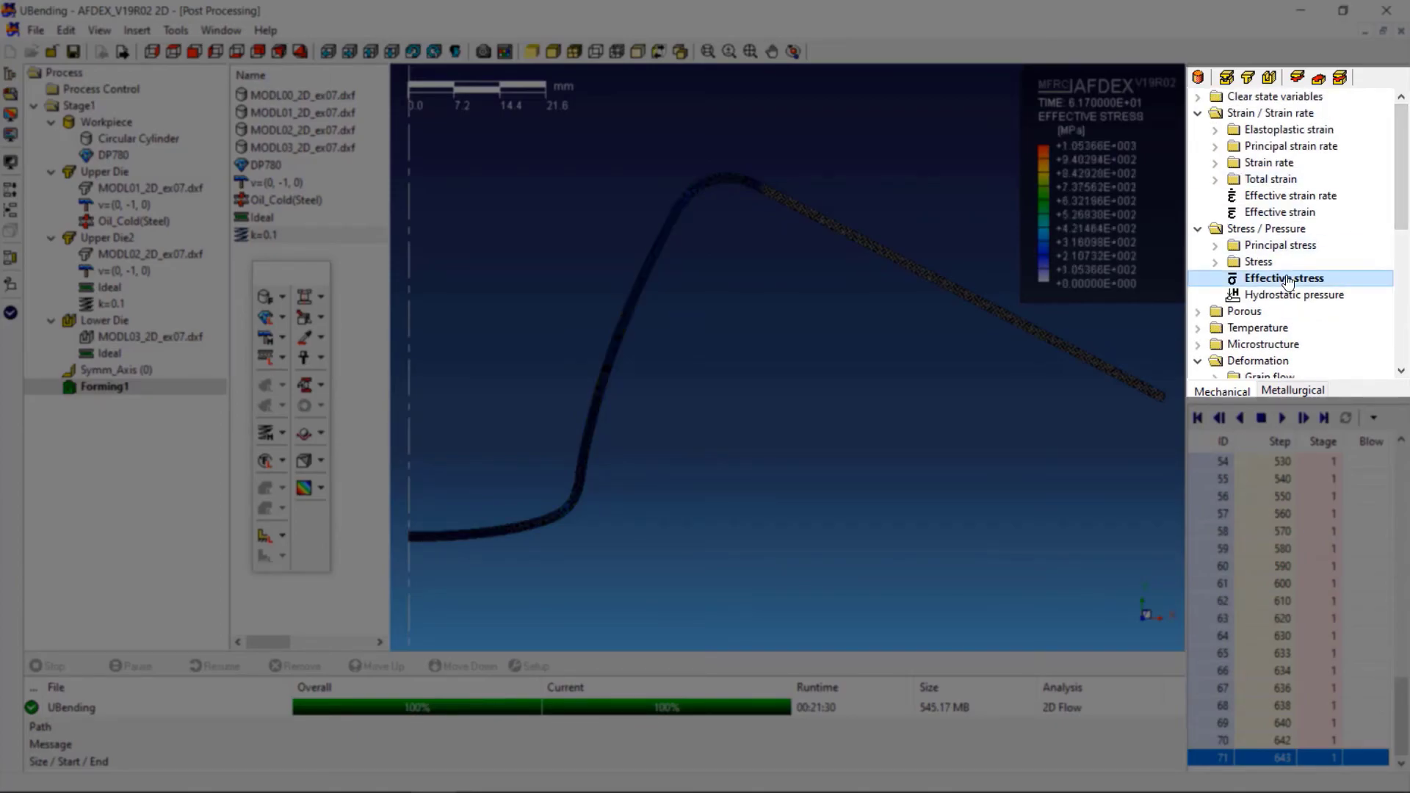
{"action": "left_click", "coordinate": [1304, 218]}
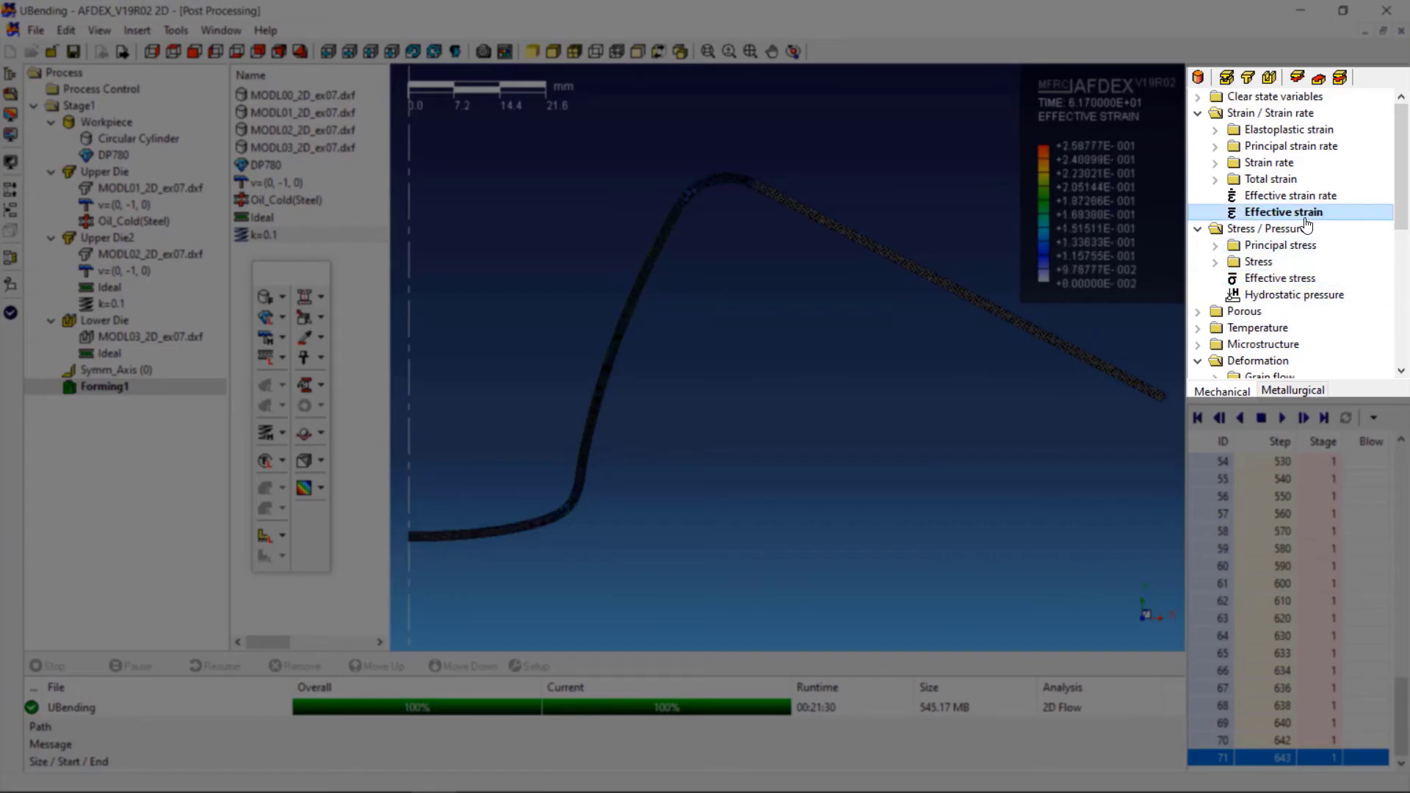
{"action": "left_click_drag", "start_coordinate": [1397, 163], "coordinate": [1398, 193]}
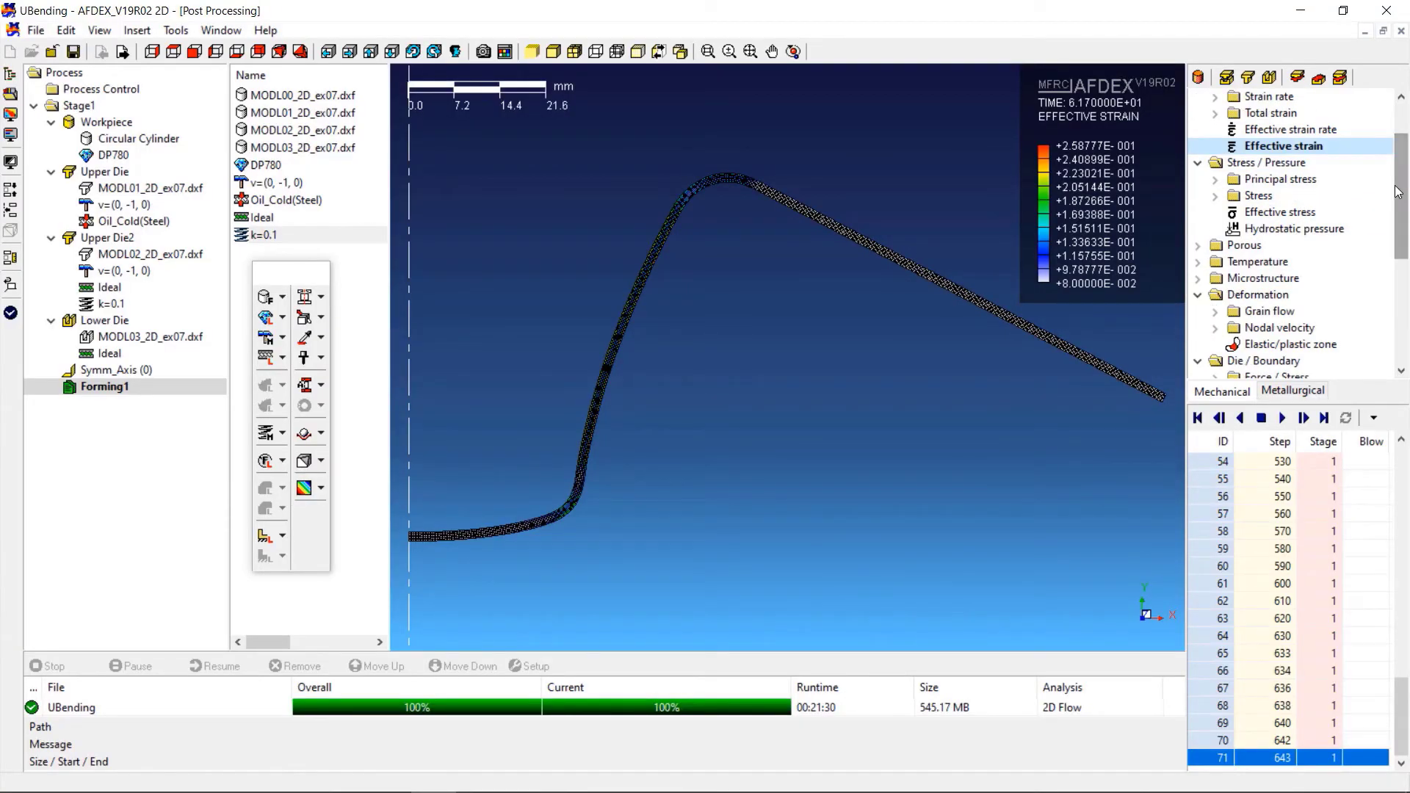